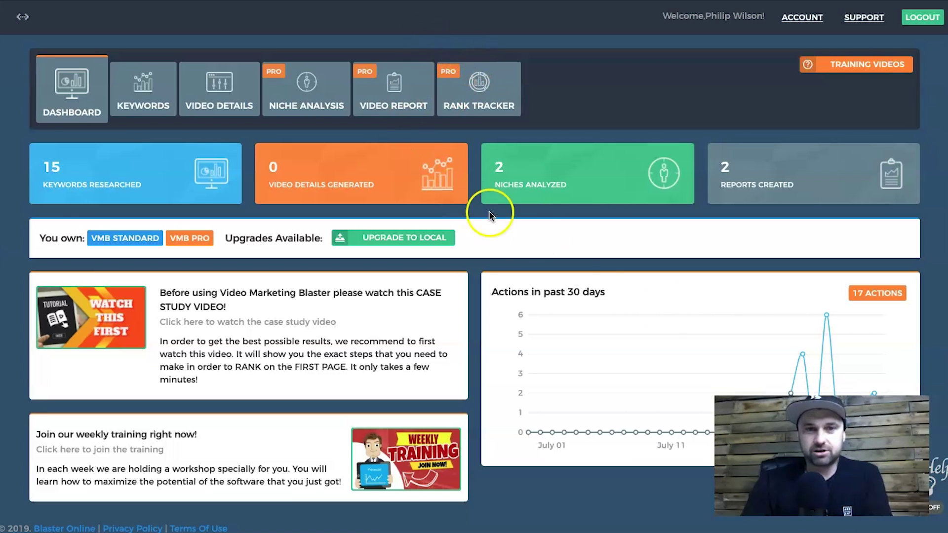
scroll(664, 310, down, 1)
scroll(668, 309, up, 1)
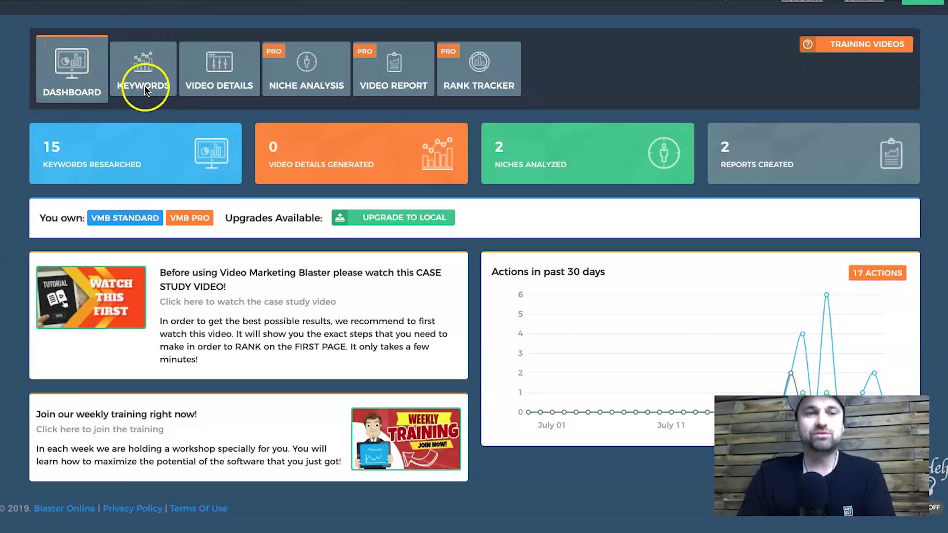
click(229, 78)
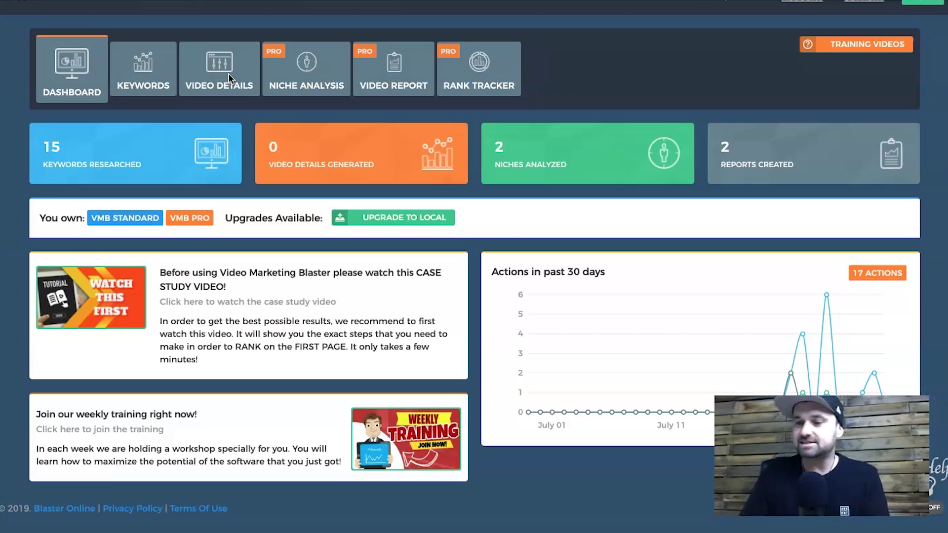
click(335, 66)
click(314, 88)
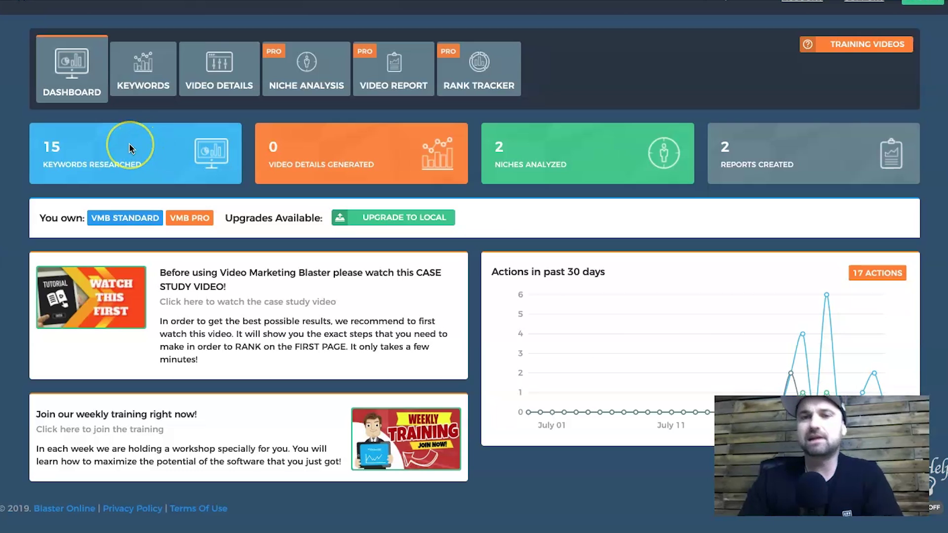
- Open the keyword research module and look over its empty research and suggestions areas
click(159, 116)
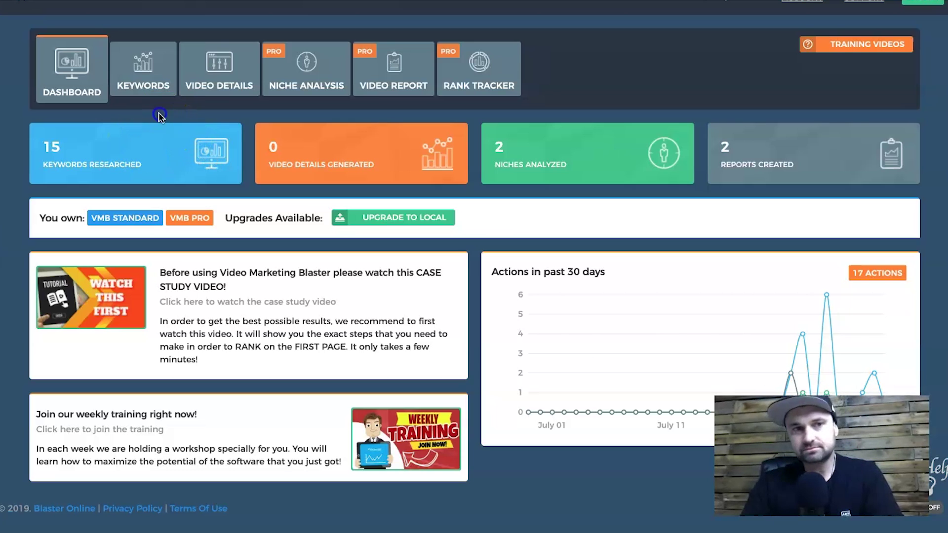
click(149, 80)
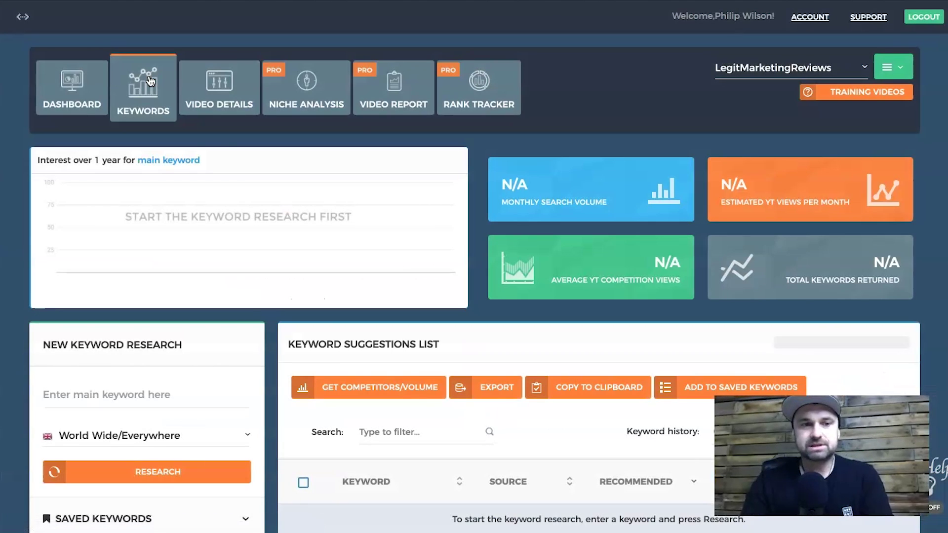
scroll(308, 236, down, 2)
scroll(464, 373, up, 2)
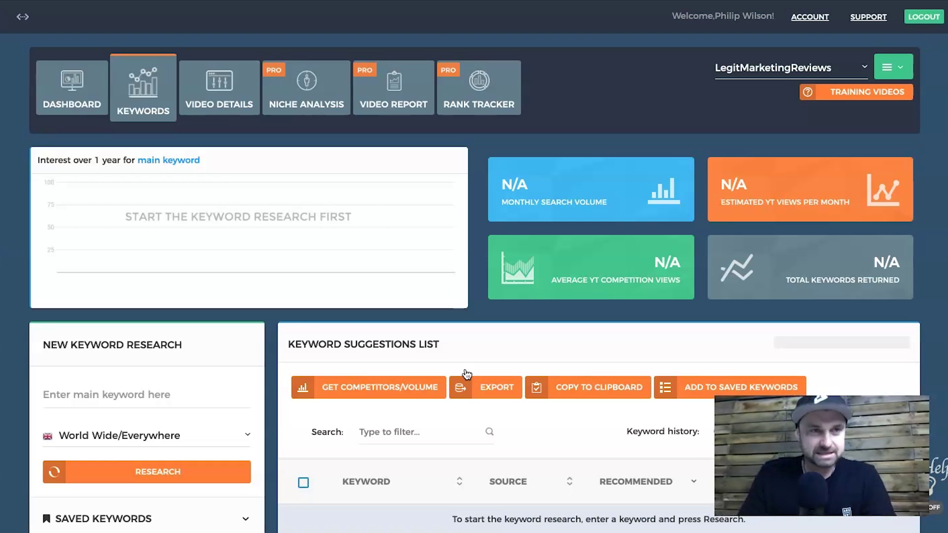
click(563, 419)
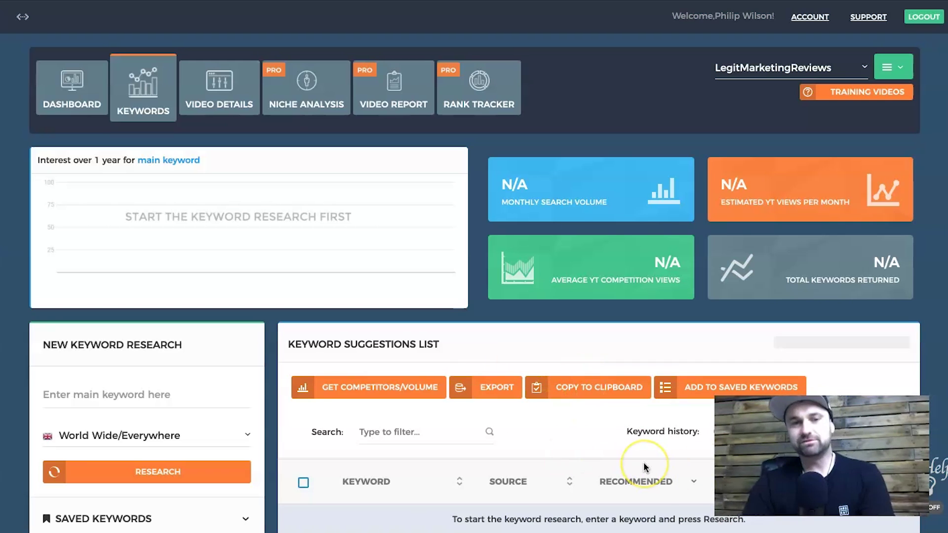
- Run a new World Wide/Everywhere keyword research for "cbd oil" instead of loading the existing research
click(183, 393)
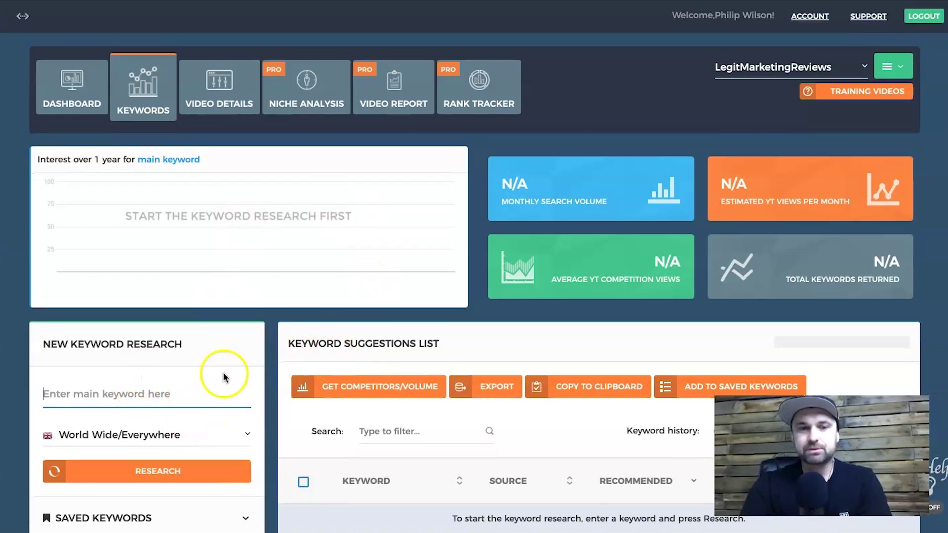
scroll(223, 375, down, 3)
scroll(422, 430, up, 1)
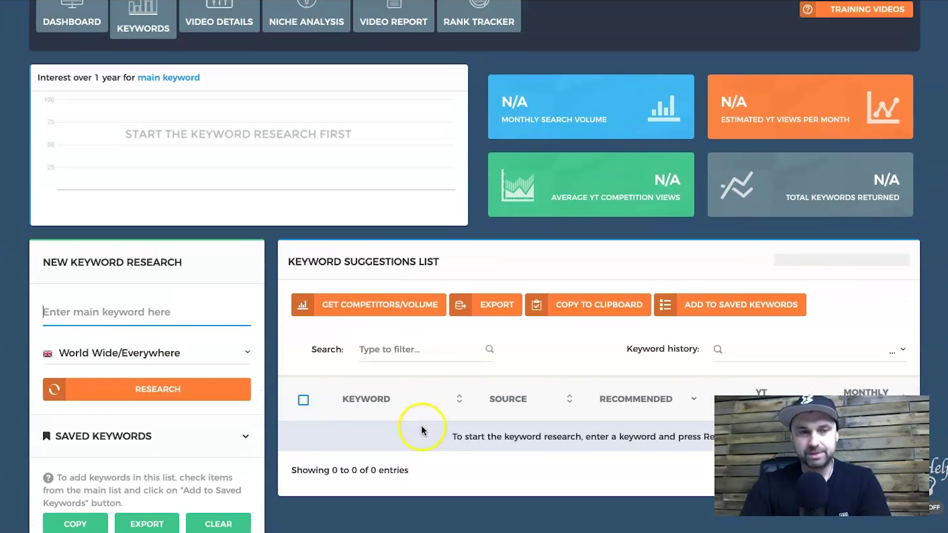
scroll(141, 358, down, 2)
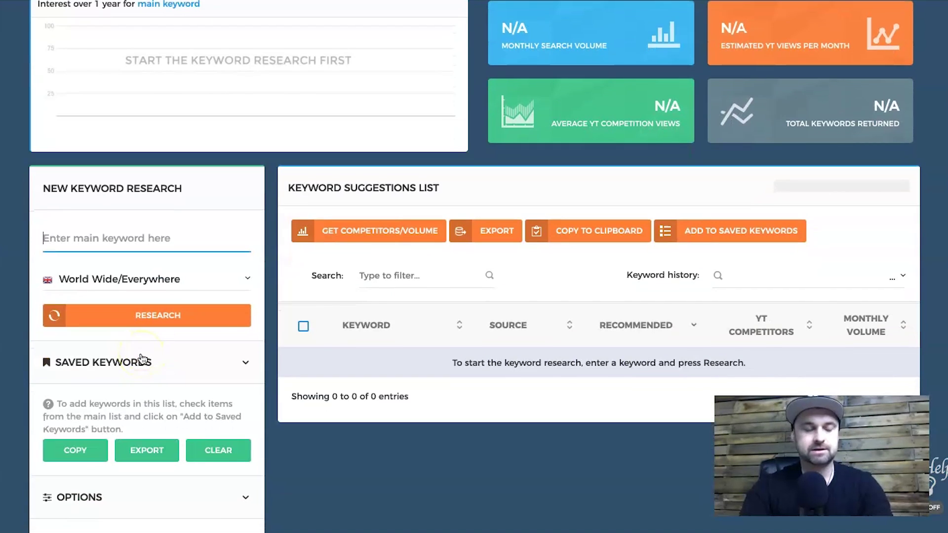
scroll(185, 163, up, 1)
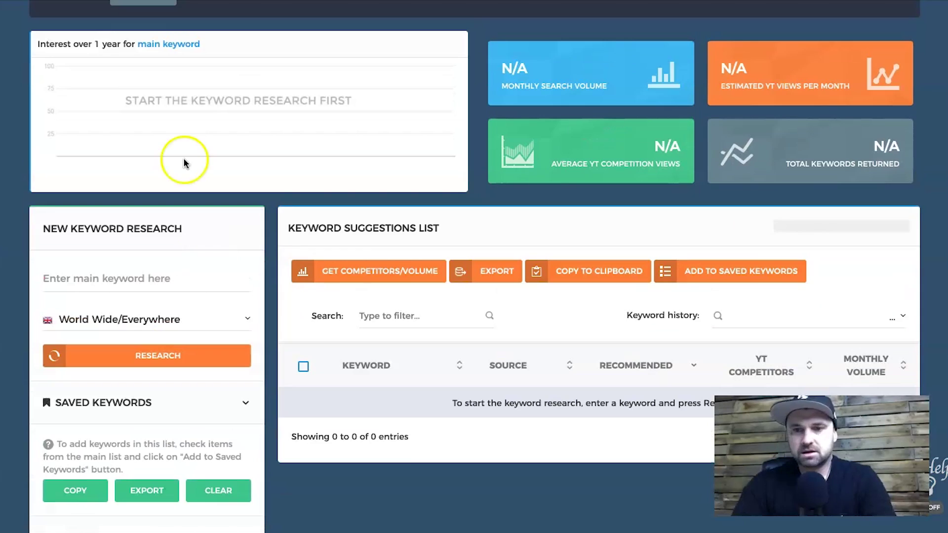
click(117, 273)
text(cbd oil)
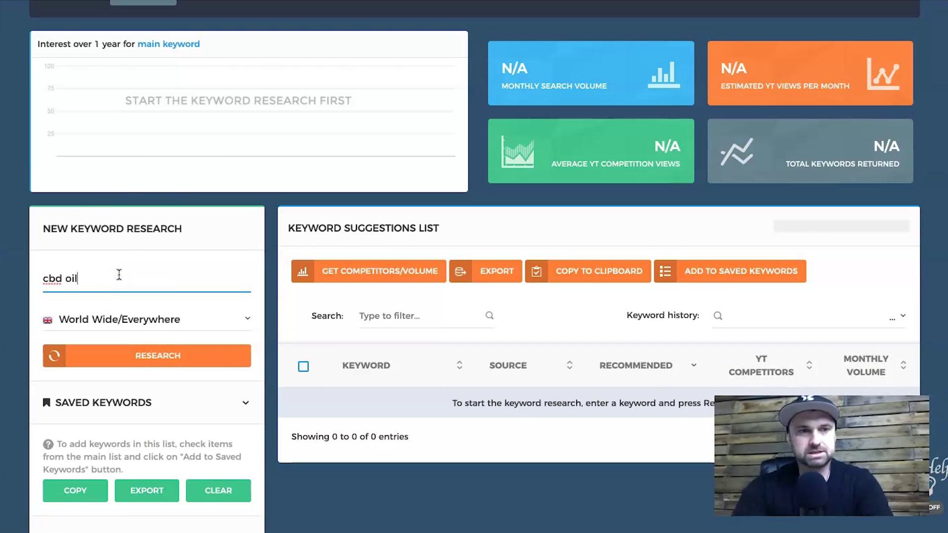
click(154, 359)
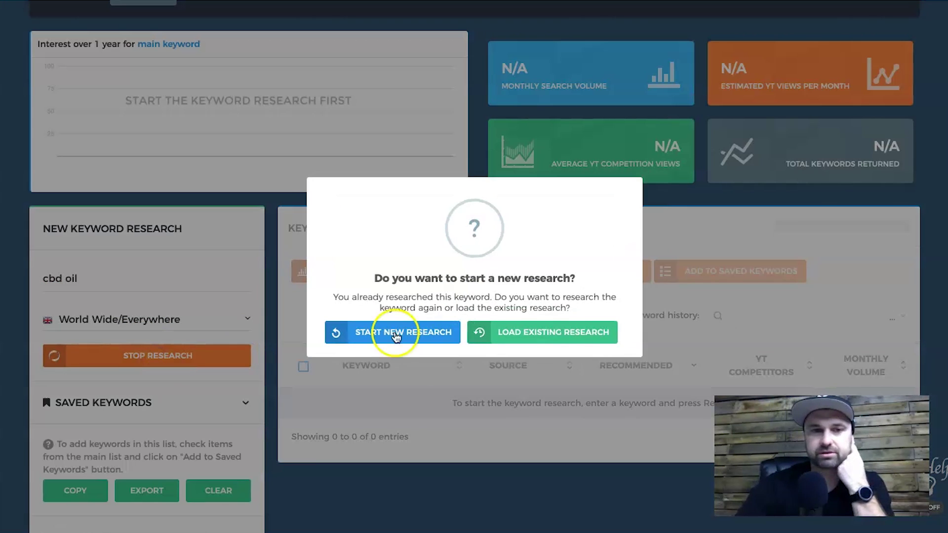
click(423, 336)
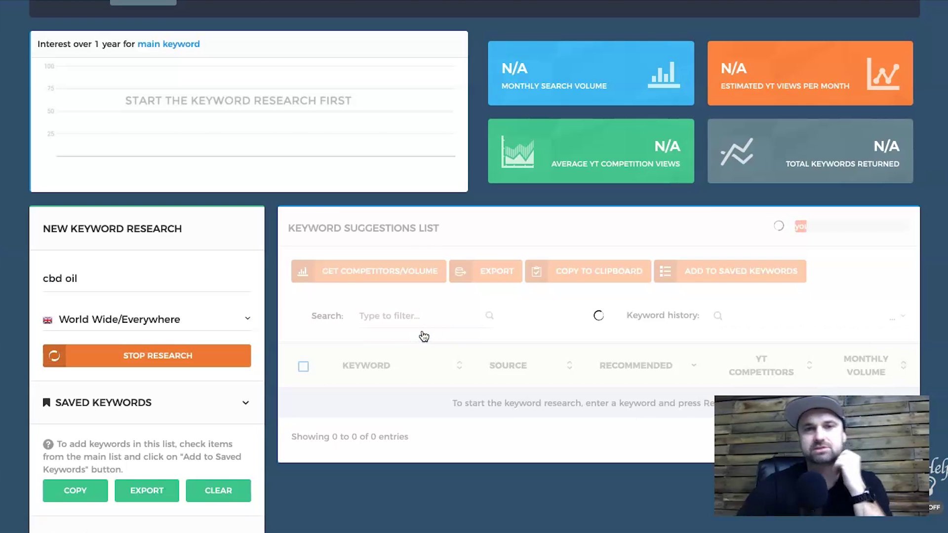
click(549, 354)
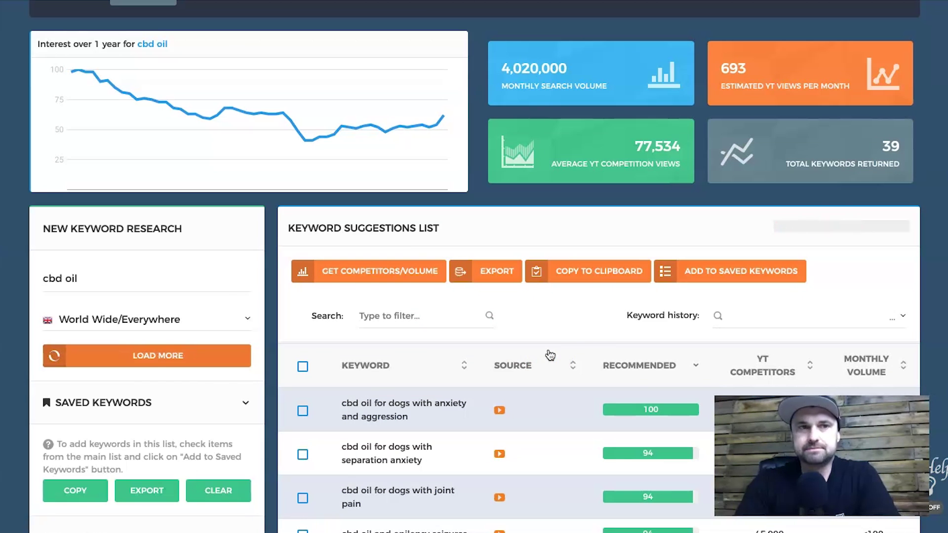
- Sort the cbd oil suggestions by recommendation score and examine their YouTube competitors and monthly volumes
scroll(591, 355, down, 2)
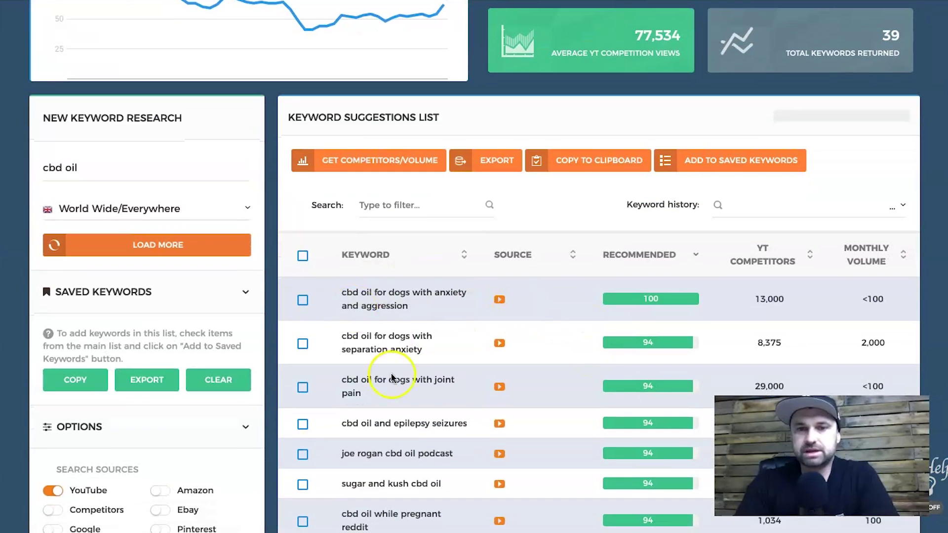
scroll(438, 314, down, 1)
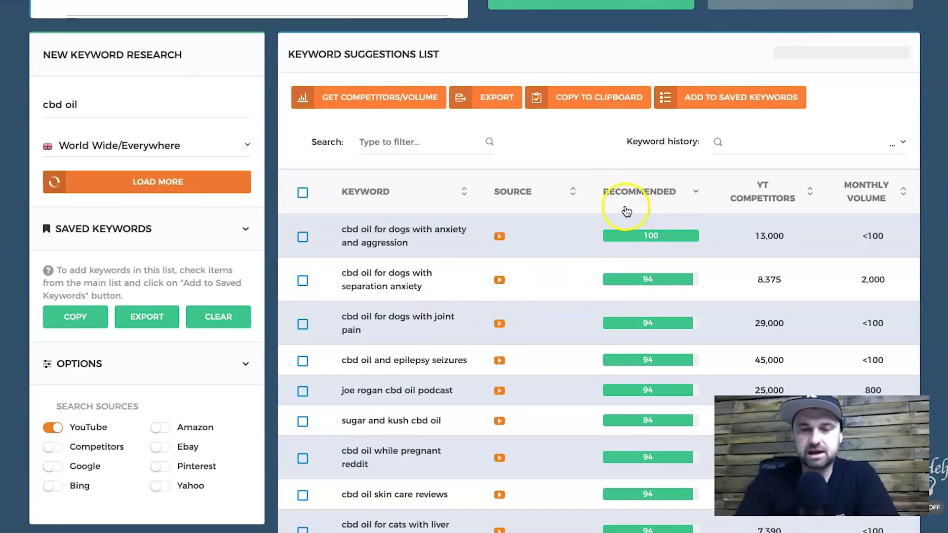
scroll(627, 211, up, 1)
click(658, 275)
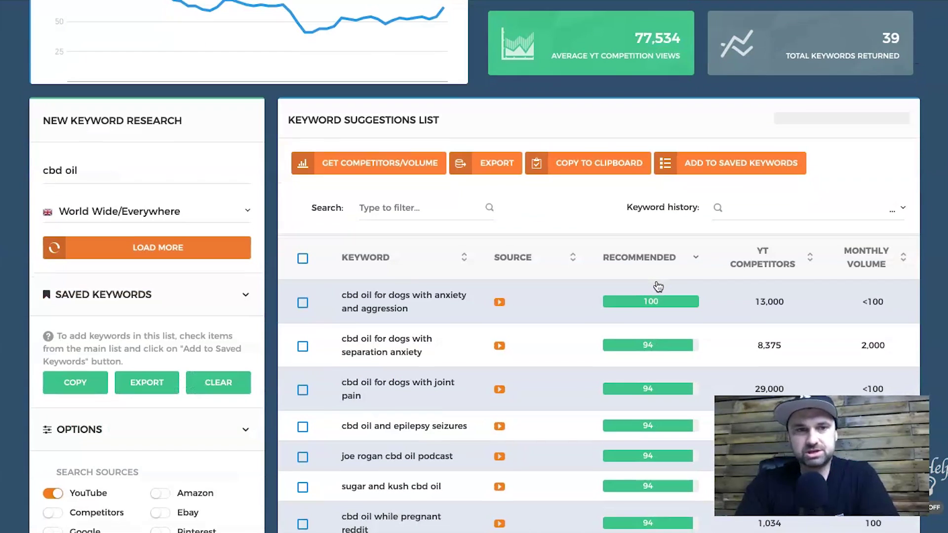
click(643, 250)
click(648, 253)
click(733, 315)
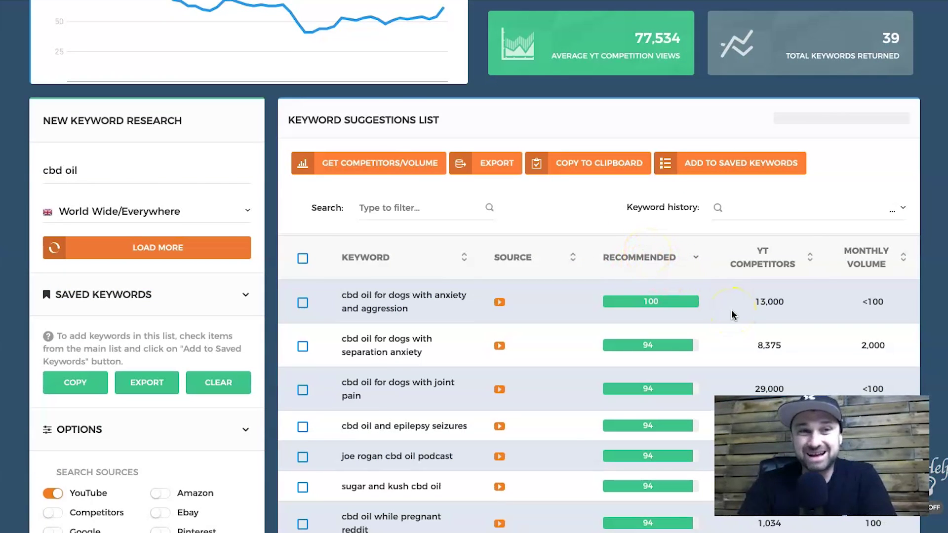
scroll(652, 377, down, 2)
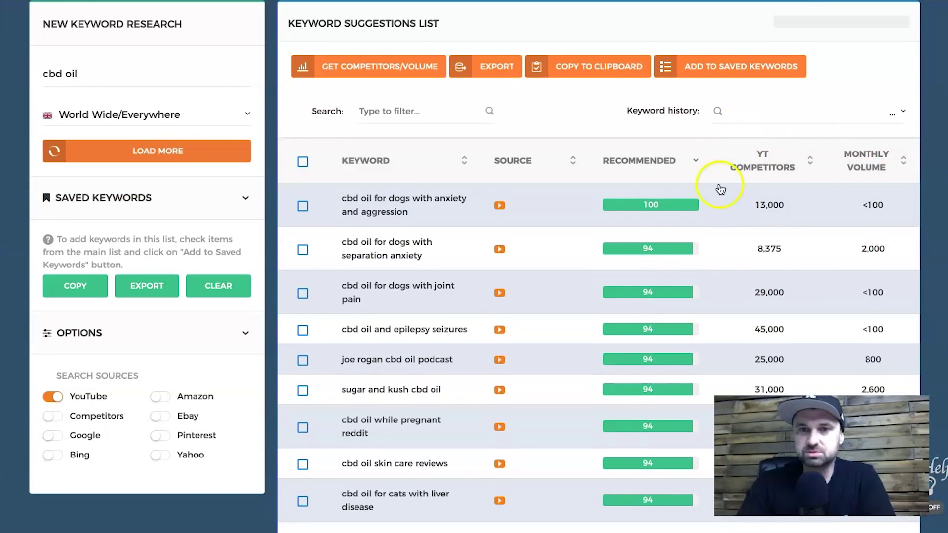
scroll(642, 232, up, 2)
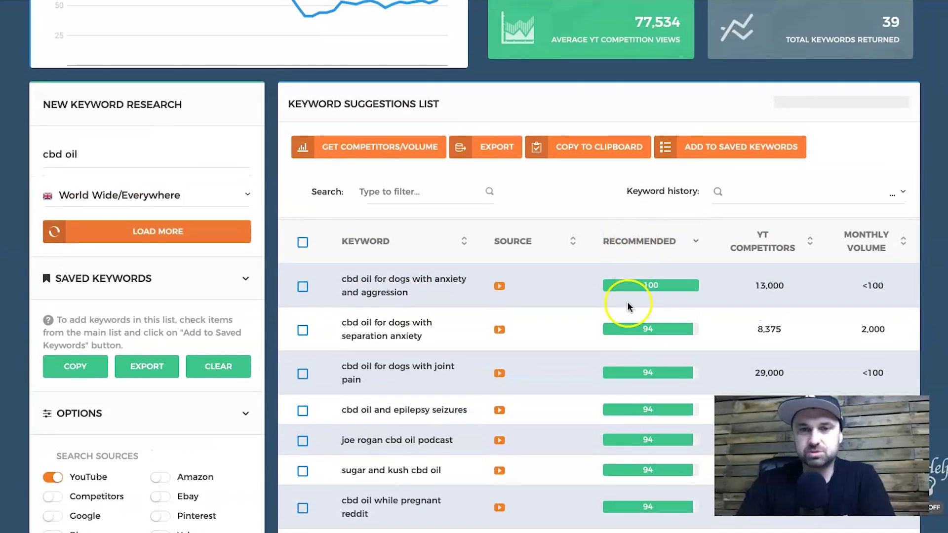
- Inspect the one-year interest chart for cbd oil at several dates along the curve
scroll(647, 345, up, 3)
scroll(648, 351, up, 1)
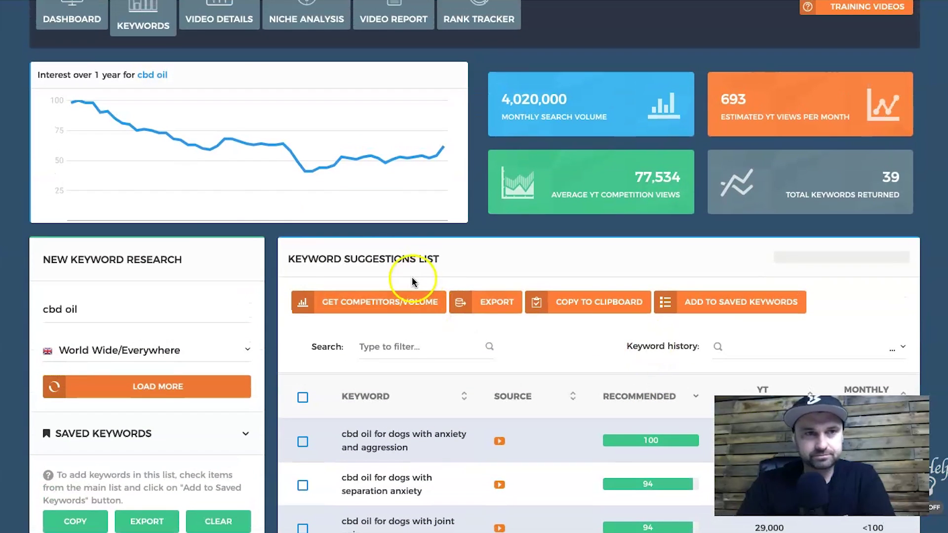
mouse_move(250, 206)
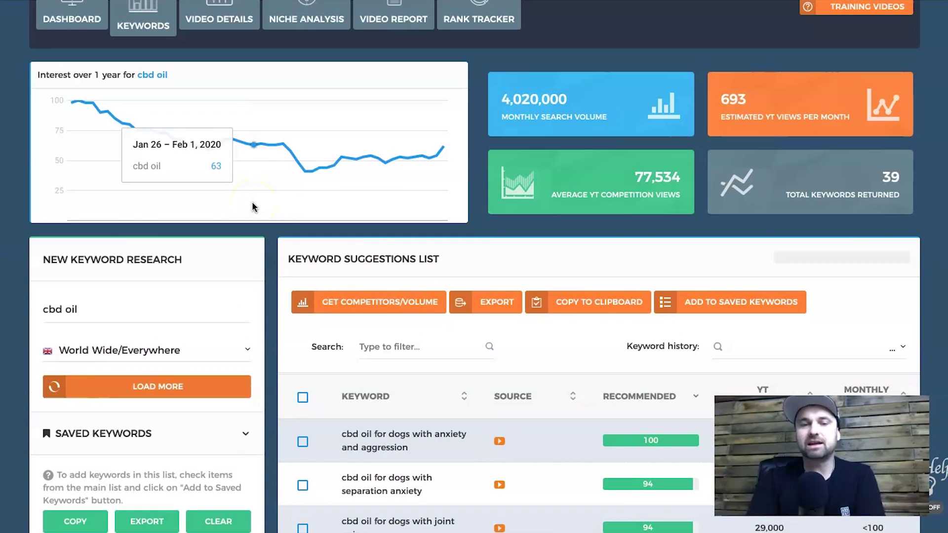
mouse_move(74, 115)
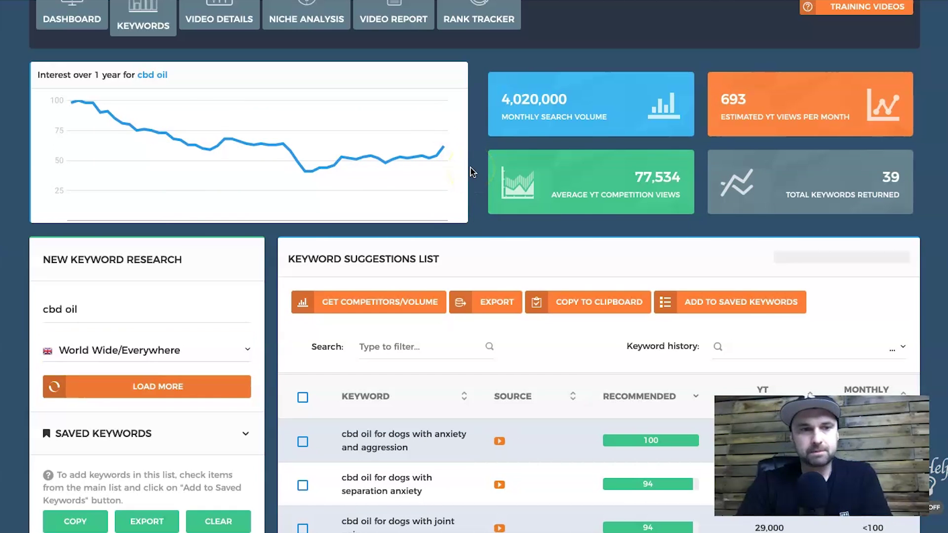
- Review the suggested keywords and highlight the text "cbd oil for dogs with anxiety and aggression" in the list
scroll(471, 171, down, 5)
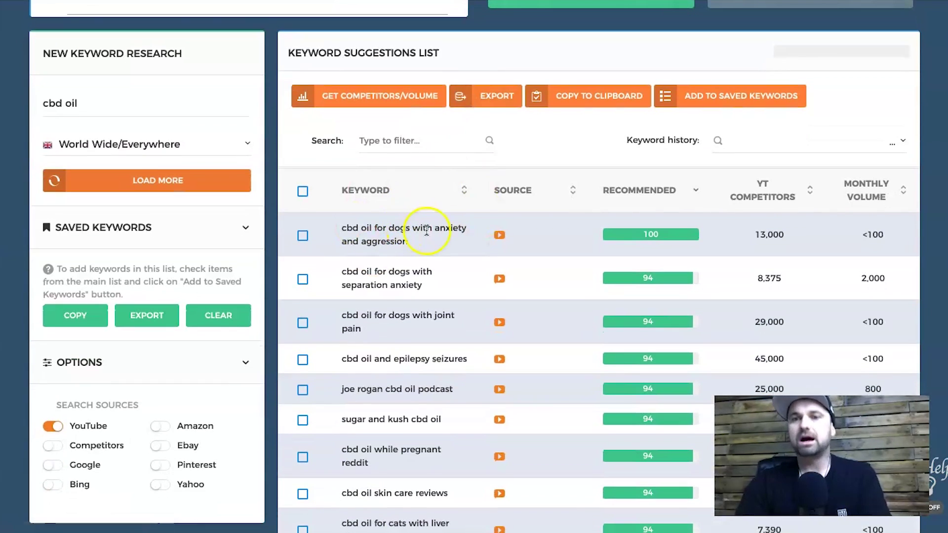
scroll(430, 231, down, 2)
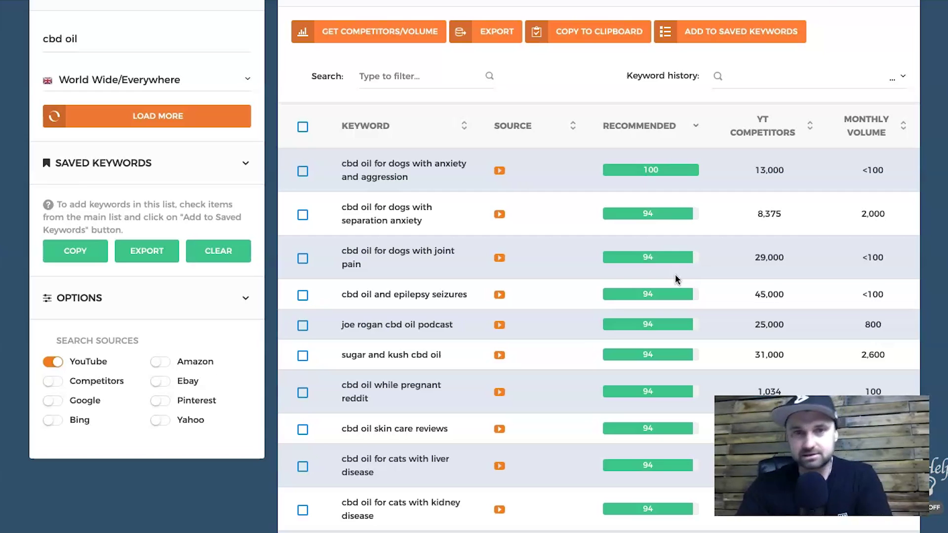
click(344, 175)
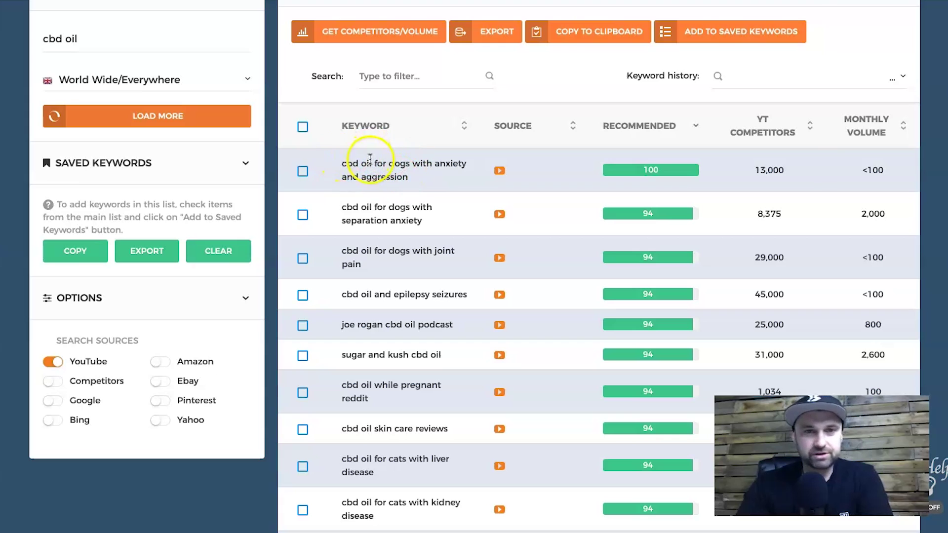
click(342, 166)
drag(343, 164, 413, 182)
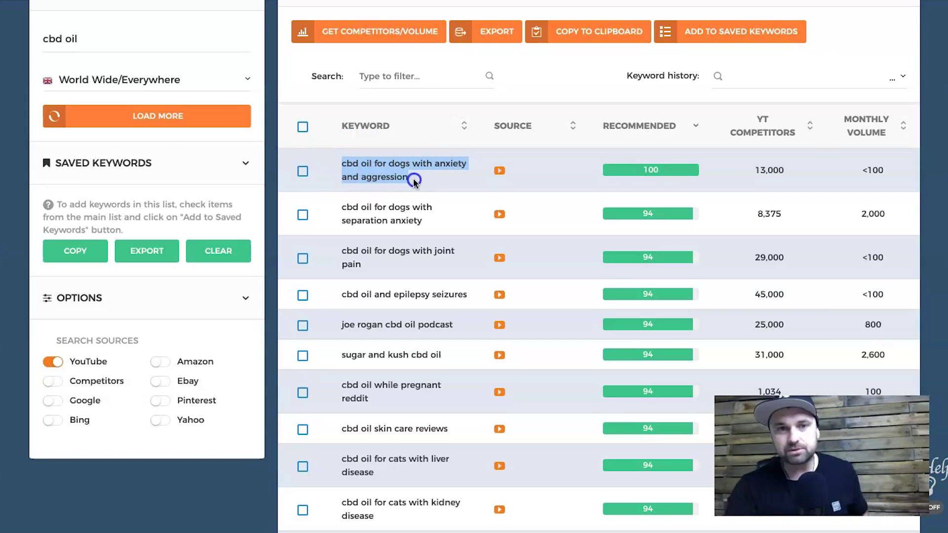
click(294, 172)
click(347, 170)
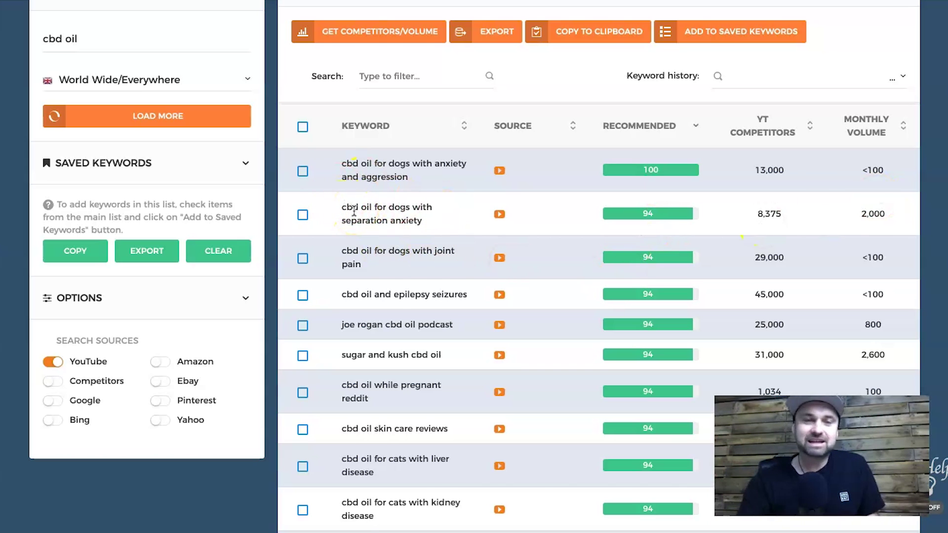
- Compare the remaining keyword suggestions with the overall search volume and competition figures for cbd oil
scroll(355, 212, up, 7)
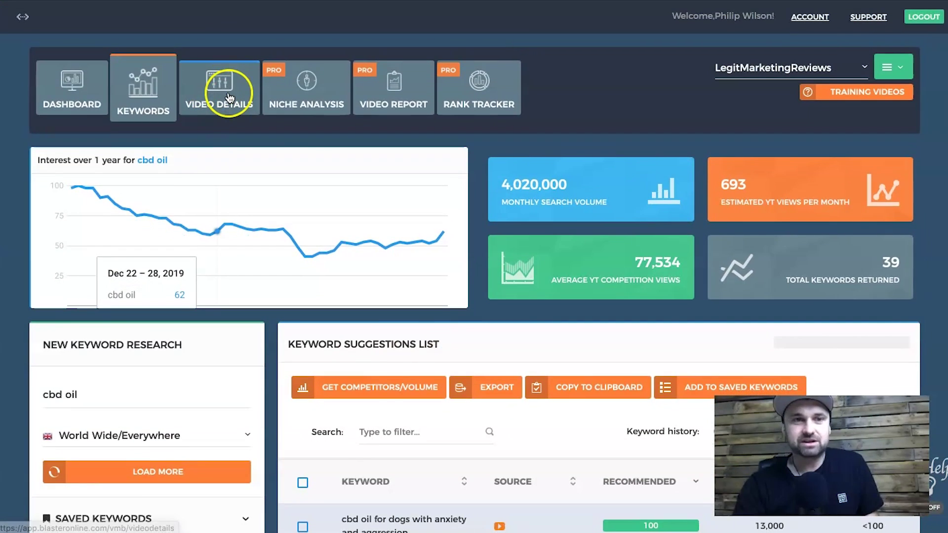
scroll(289, 156, down, 10)
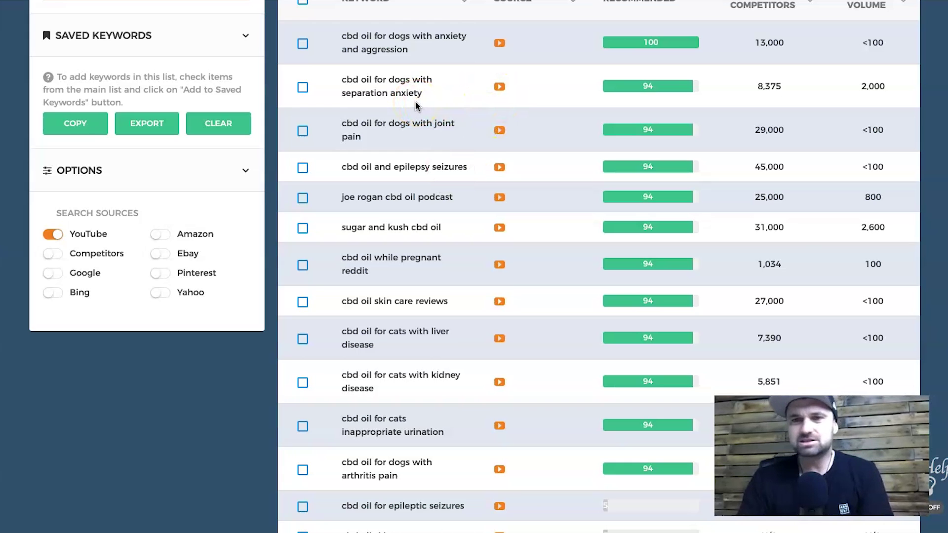
scroll(467, 228, up, 1)
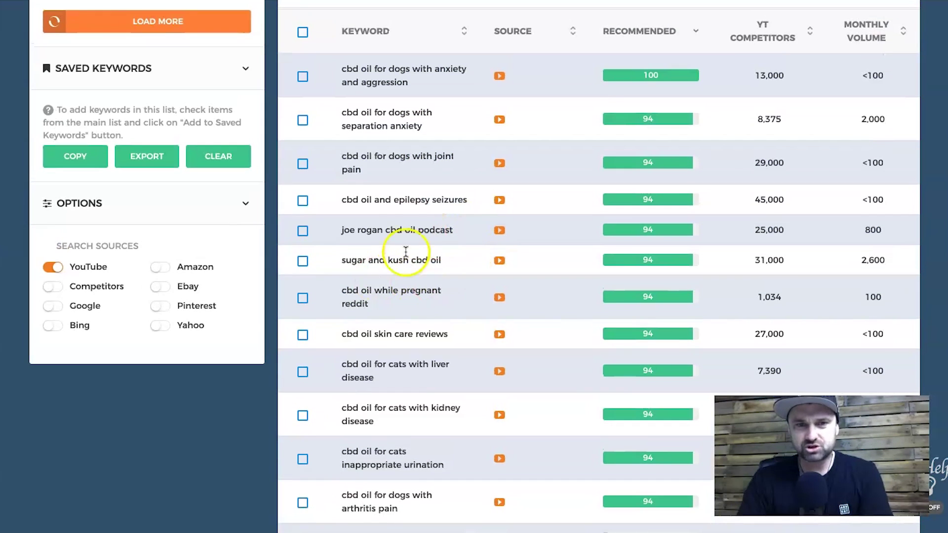
scroll(665, 277, up, 6)
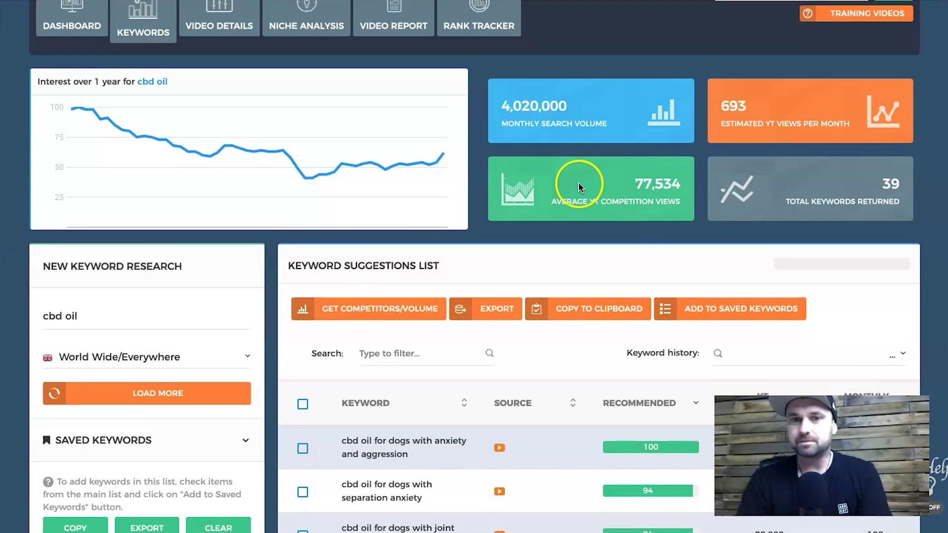
scroll(579, 181, down, 1)
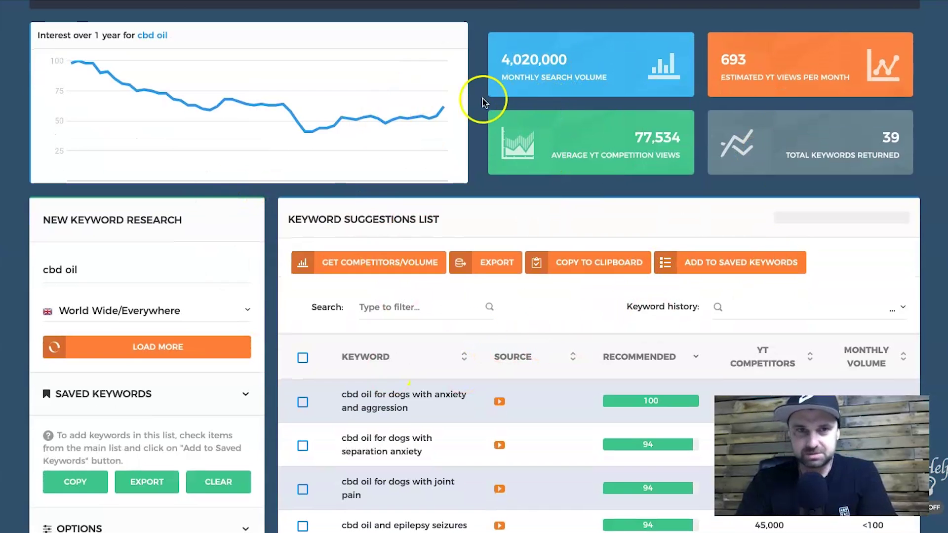
scroll(571, 395, up, 1)
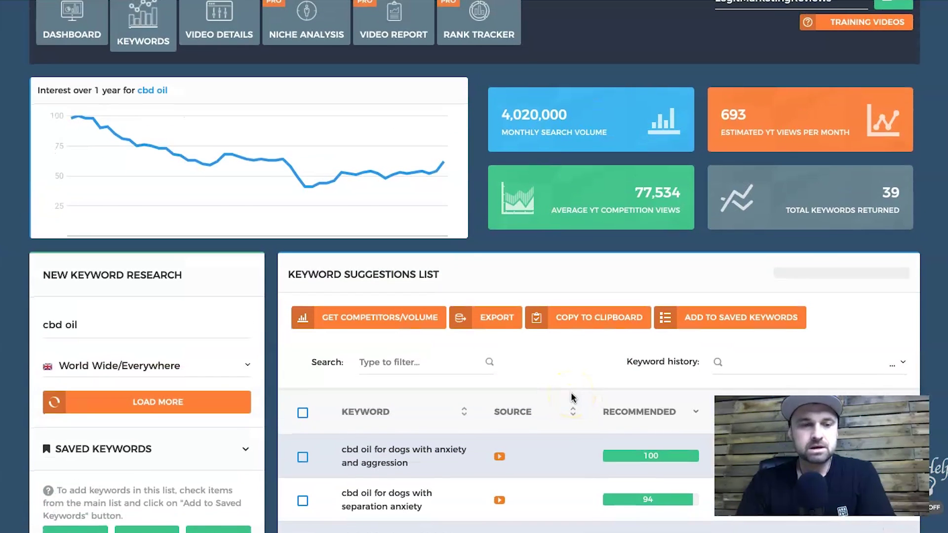
- Start a new worldwide keyword research for "clickfunnels", running it afresh instead of loading the existing research
scroll(573, 398, down, 1)
double_click(147, 317)
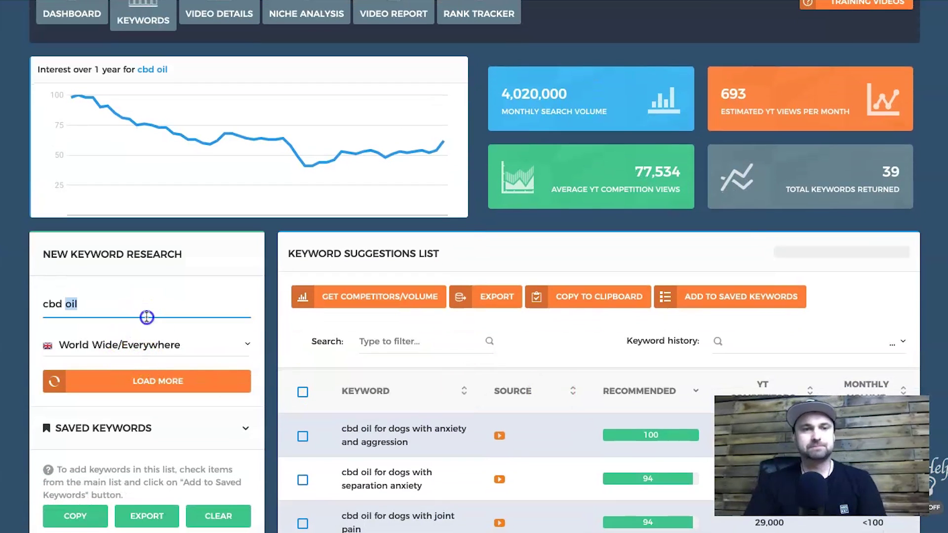
text(clickfunnels)
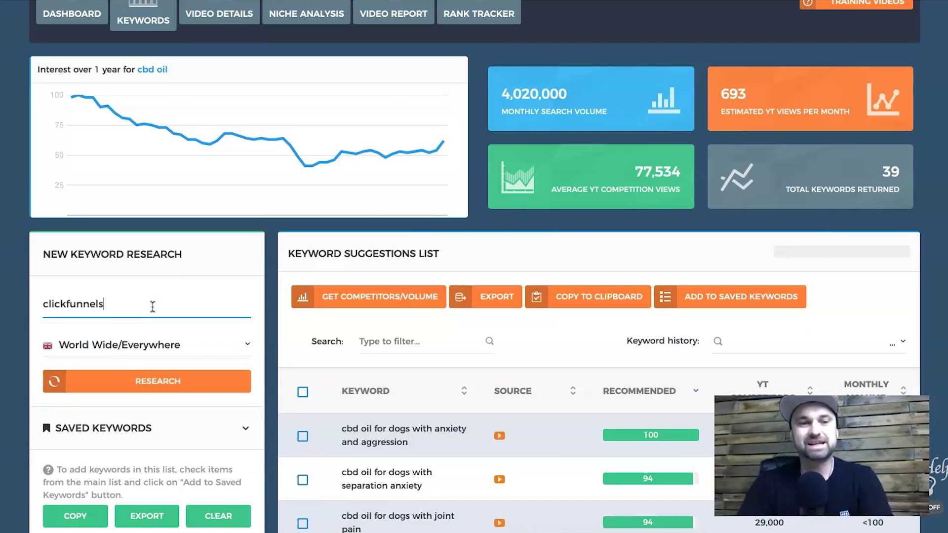
click(88, 386)
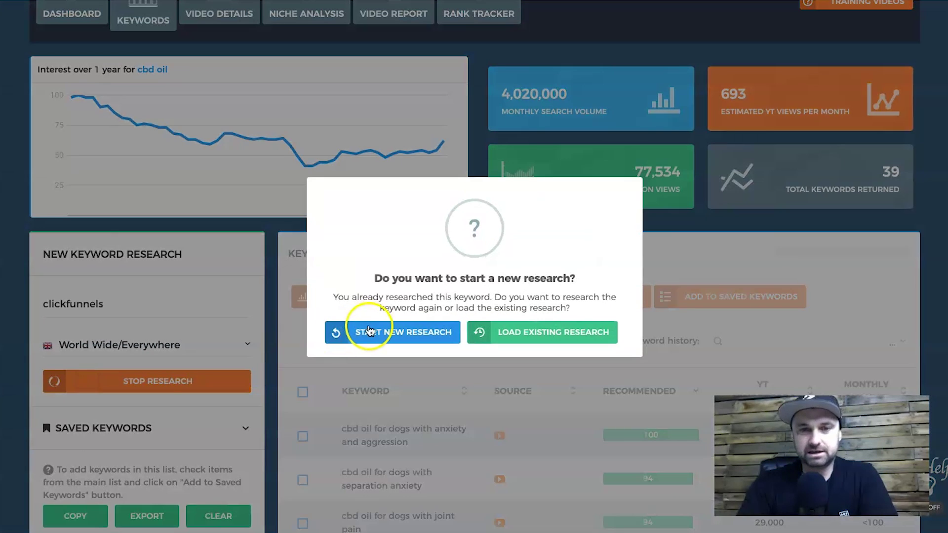
click(369, 329)
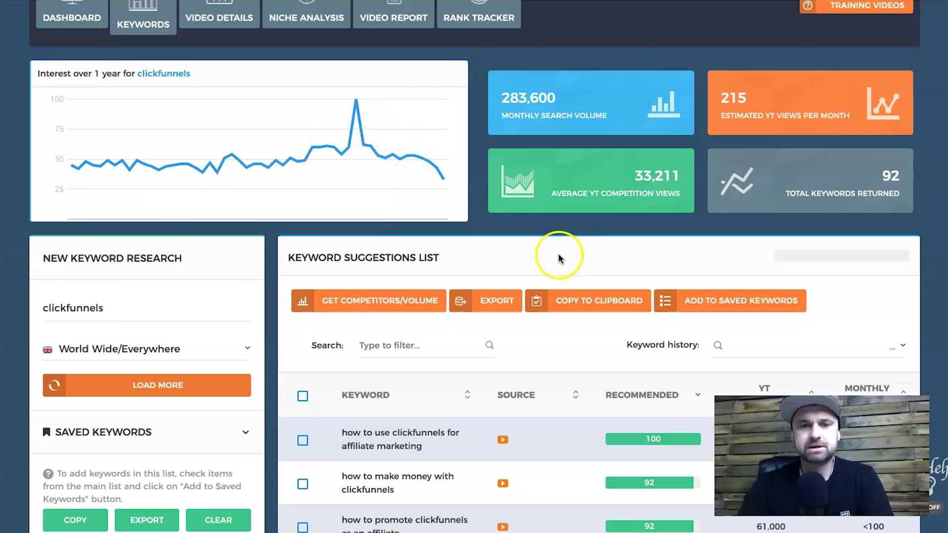
- Examine the clickfunnels keyword suggestions, comparing their recommendation scores, YouTube competitors and monthly volumes
scroll(561, 256, down, 5)
scroll(642, 232, up, 1)
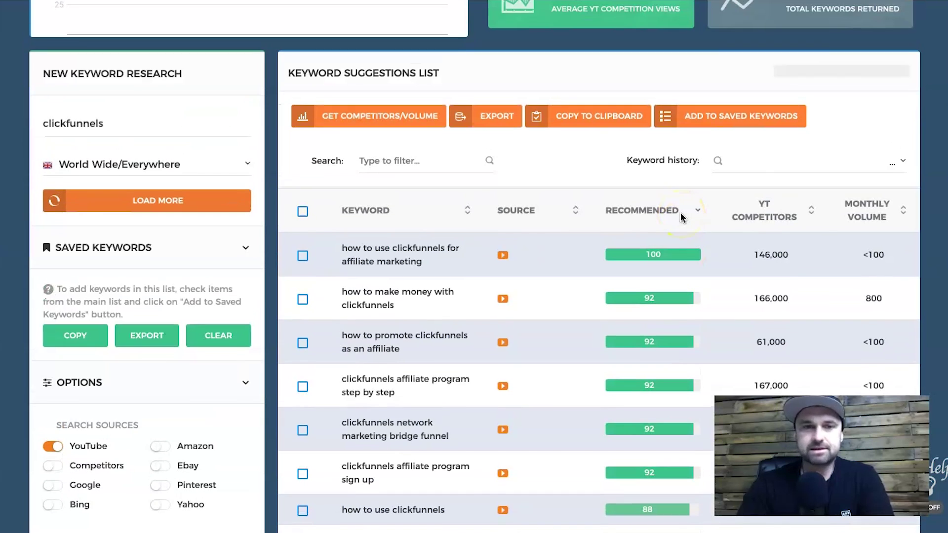
scroll(682, 213, down, 2)
scroll(767, 228, down, 1)
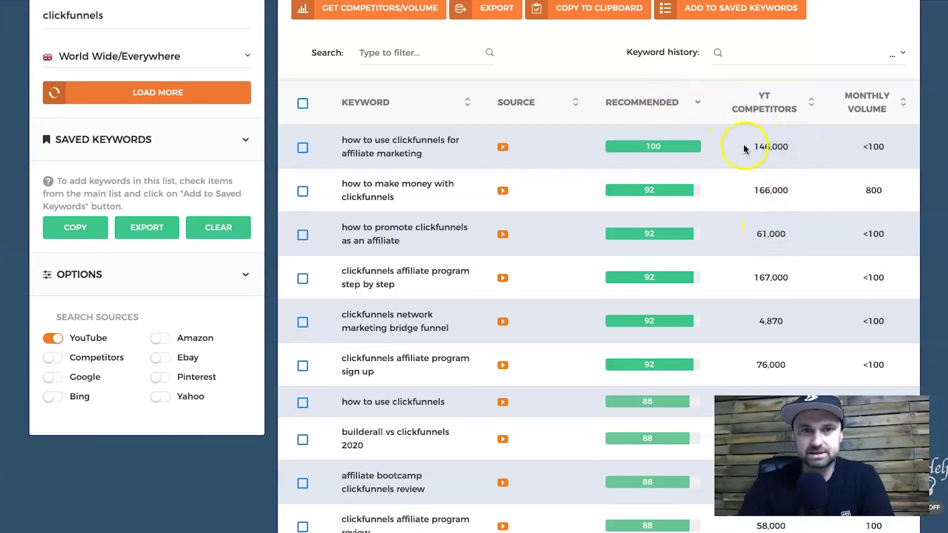
scroll(726, 236, down, 3)
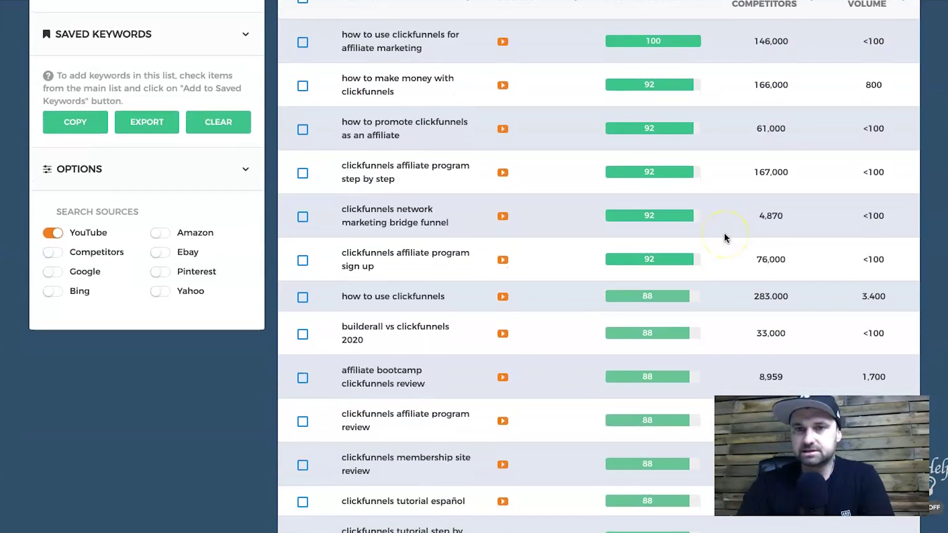
scroll(726, 237, up, 1)
scroll(725, 238, down, 4)
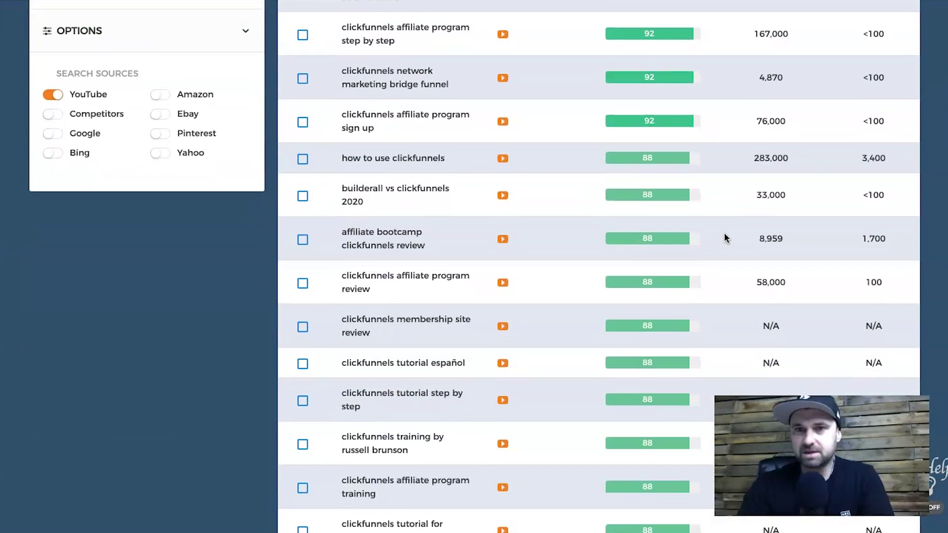
scroll(770, 207, up, 1)
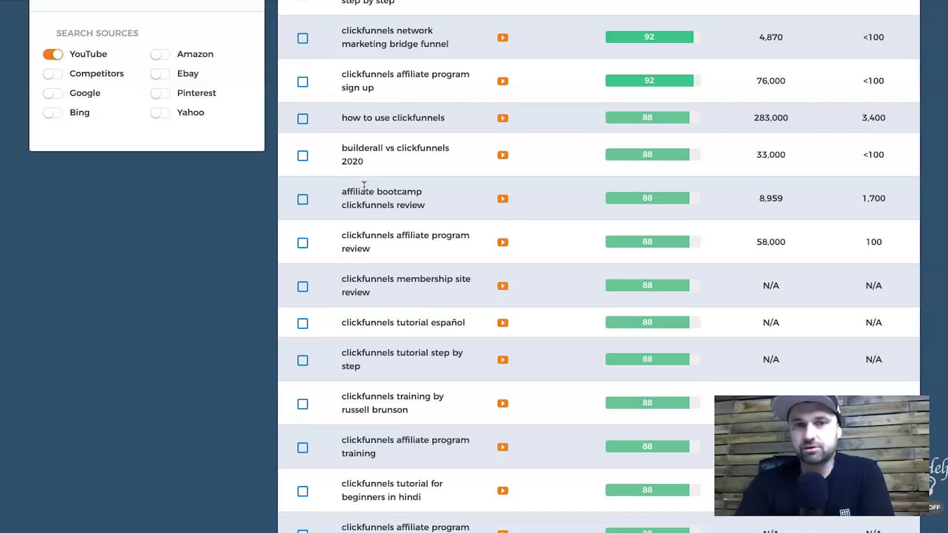
- Highlight the keyword "affiliate bootcamp clickfunnels review" and its YouTube competitor count, and check its monthly volume
drag(339, 193, 435, 203)
click(820, 192)
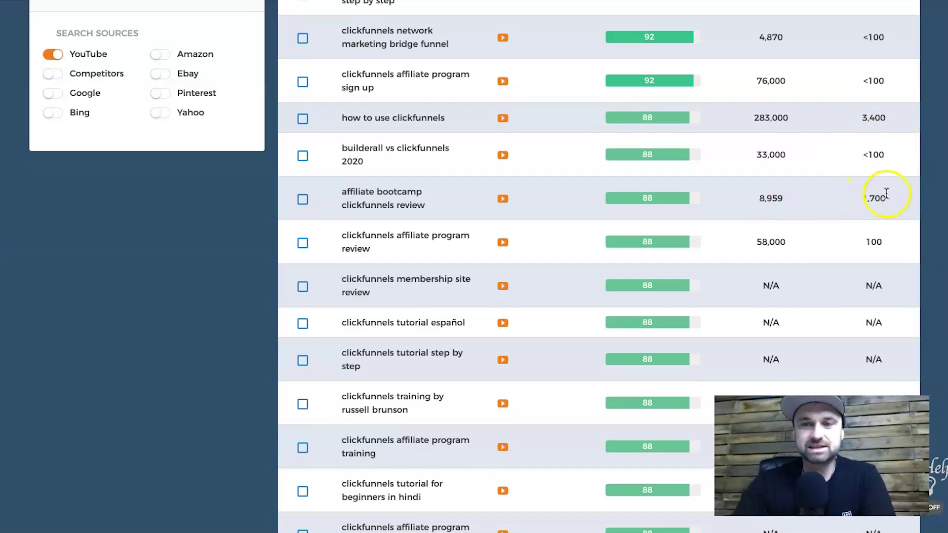
scroll(886, 194, up, 1)
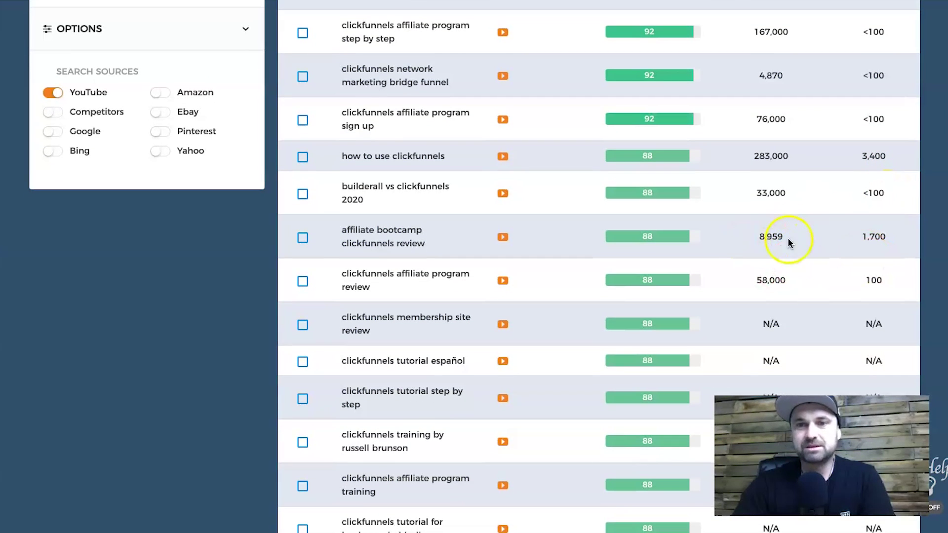
drag(750, 239, 792, 236)
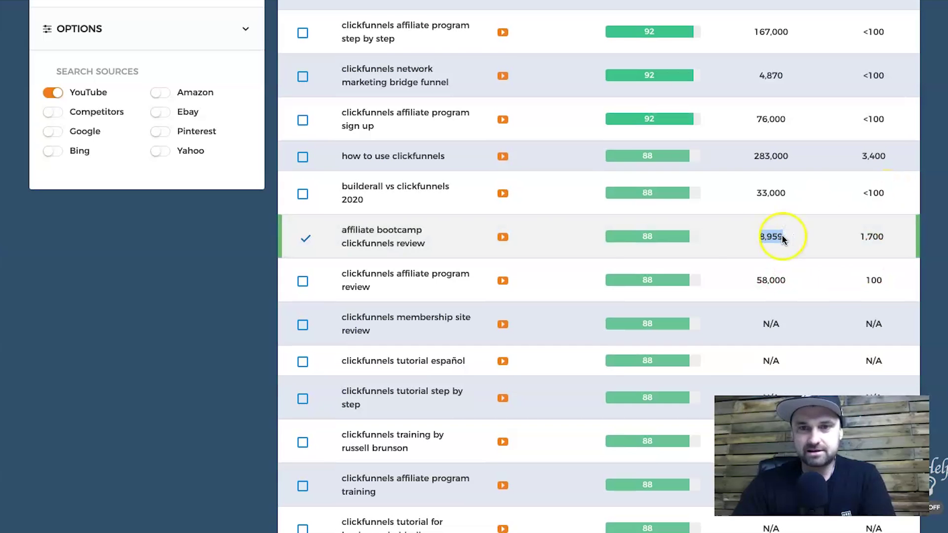
click(302, 239)
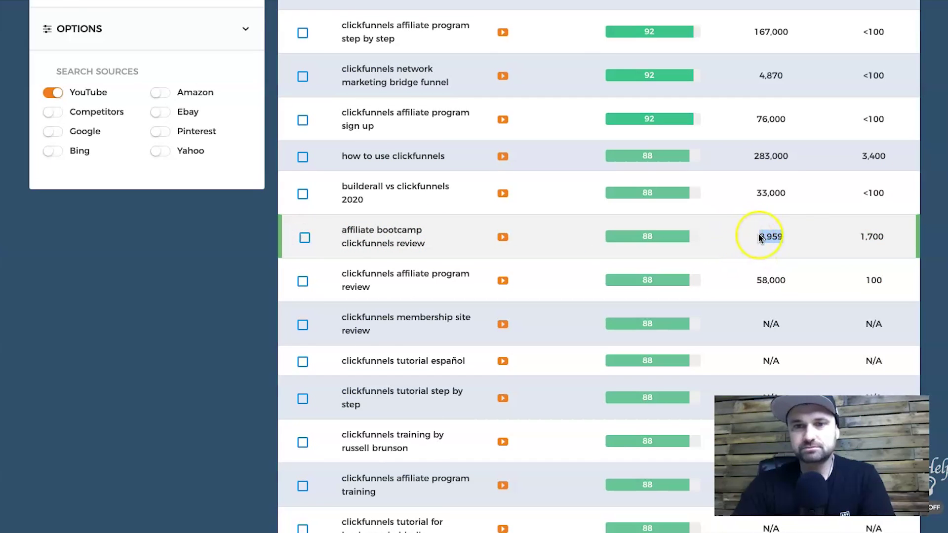
scroll(758, 237, up, 7)
scroll(756, 239, down, 5)
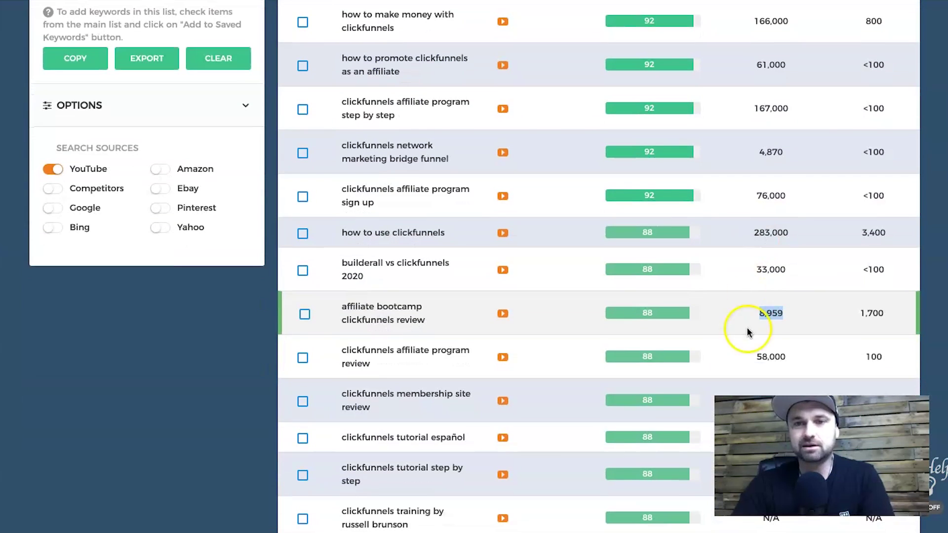
click(785, 316)
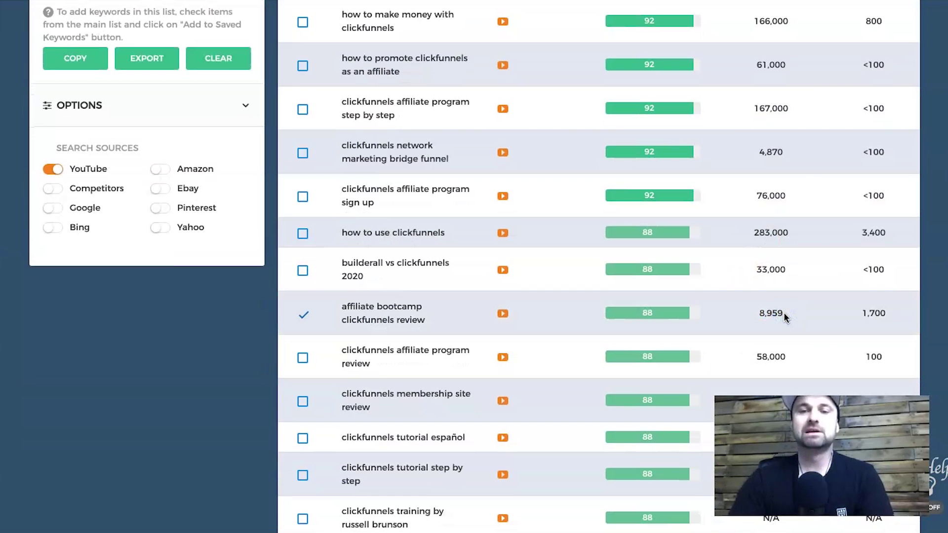
- Compare the neighbouring suggestions and highlight the text "affiliate bootcamp clickfunnels review" in the keyword list
scroll(635, 349, down, 4)
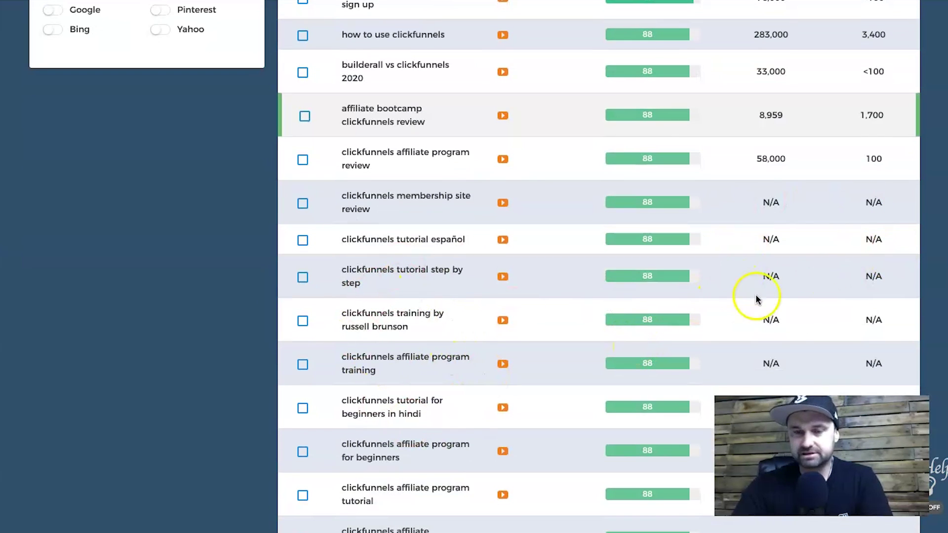
scroll(740, 288, up, 3)
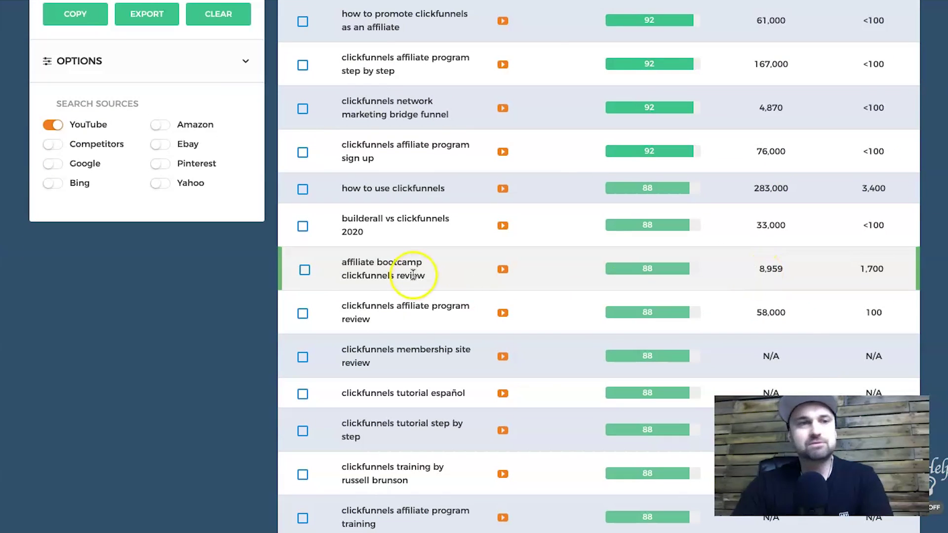
drag(346, 262, 427, 267)
click(355, 259)
drag(337, 265, 431, 276)
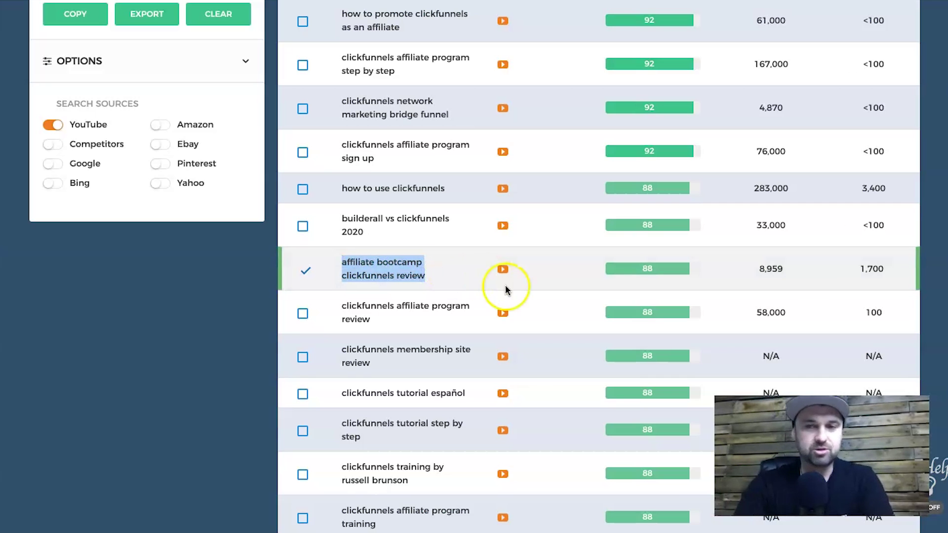
- Tick the how to use clickfunnels for affiliate marketing, make money, affiliate program step by step and affiliate program sign up suggestions
scroll(505, 286, up, 7)
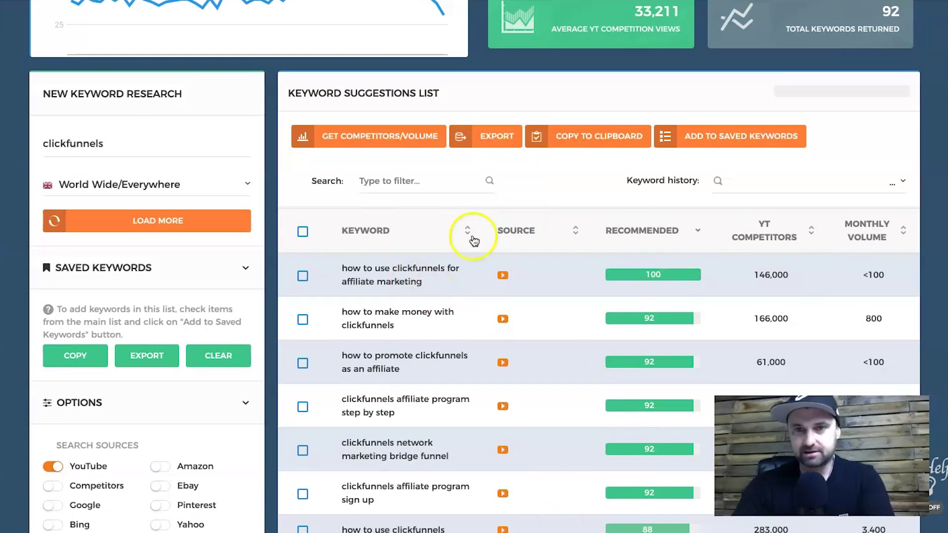
scroll(475, 241, up, 3)
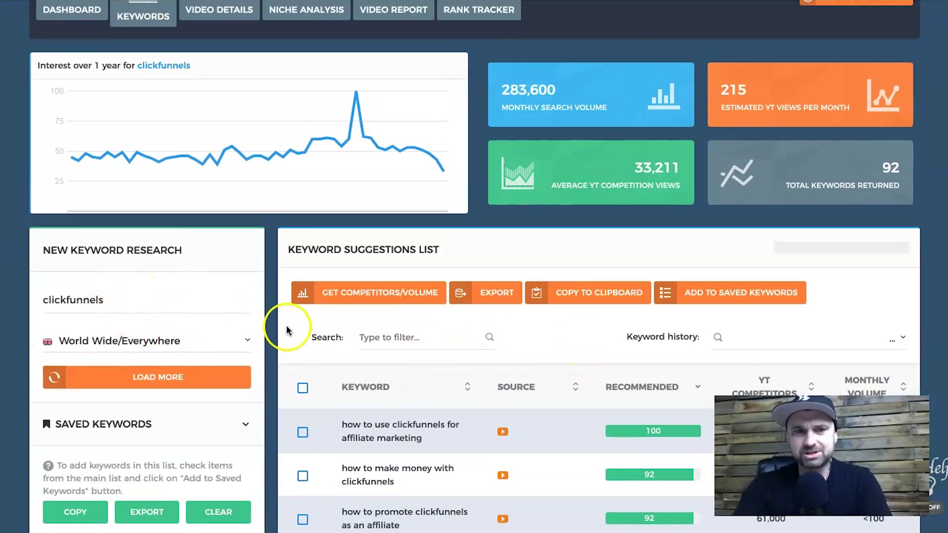
scroll(288, 330, down, 5)
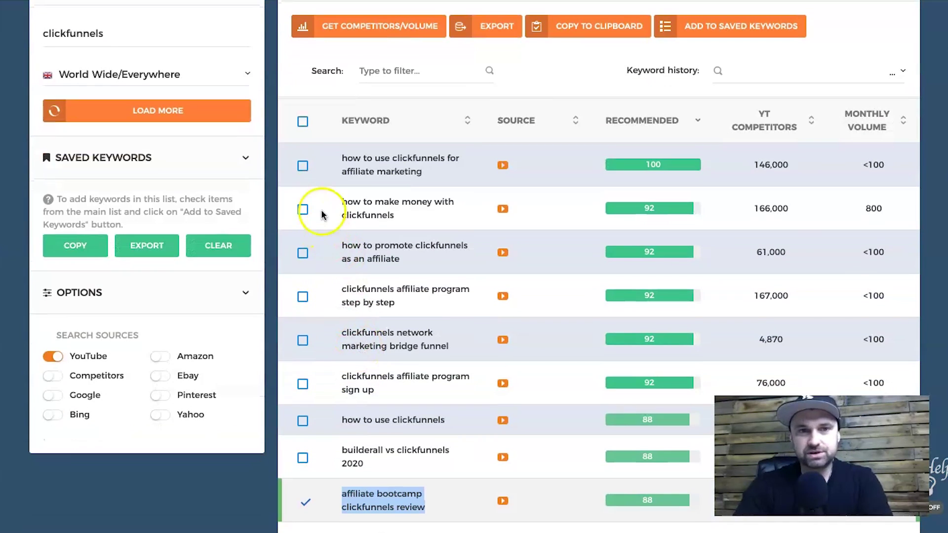
click(303, 166)
click(303, 210)
click(303, 299)
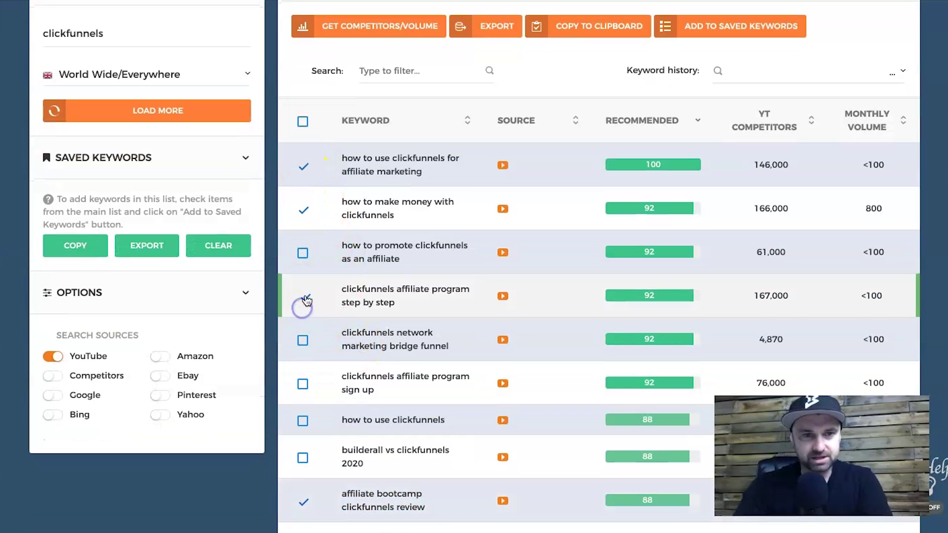
click(302, 384)
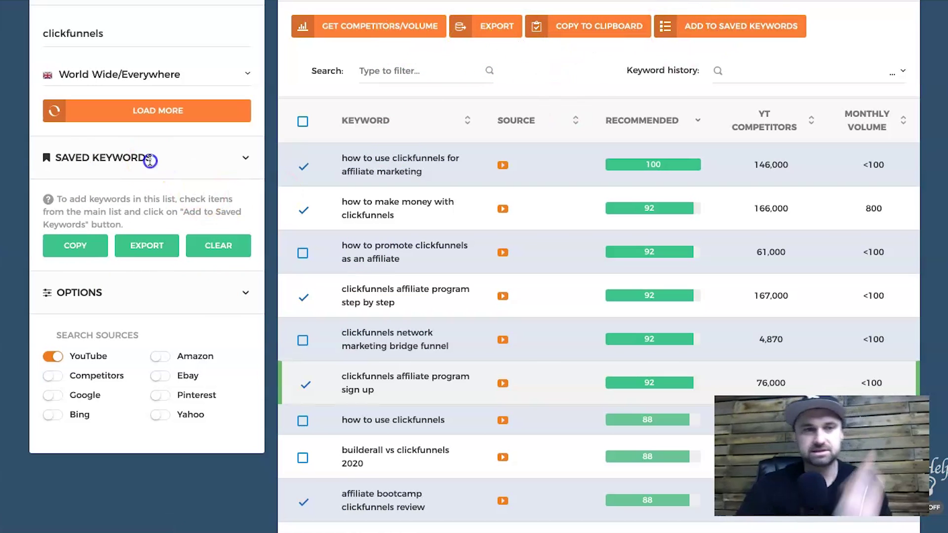
- Collapse and re-expand the Saved Keywords section
click(244, 156)
click(244, 156)
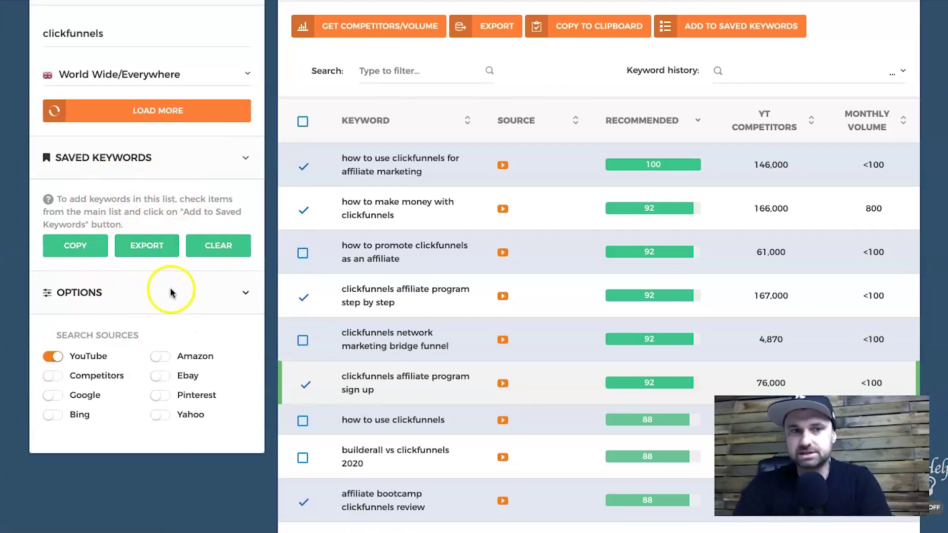
scroll(361, 284, up, 1)
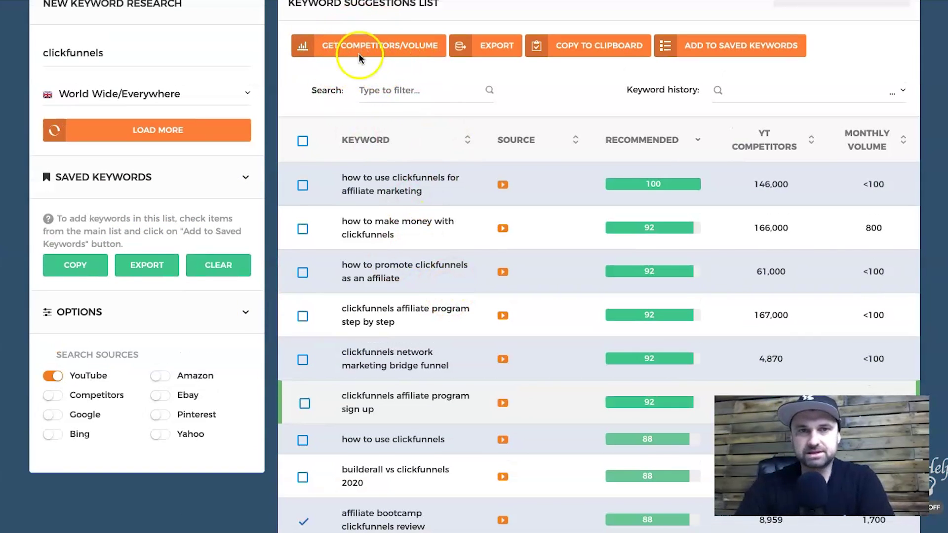
- Untick the affiliate bootcamp keyword and tick the four suggestions from "clickfunnels membership site review" to "clickfunnels training by russell brunson"
scroll(359, 331, down, 2)
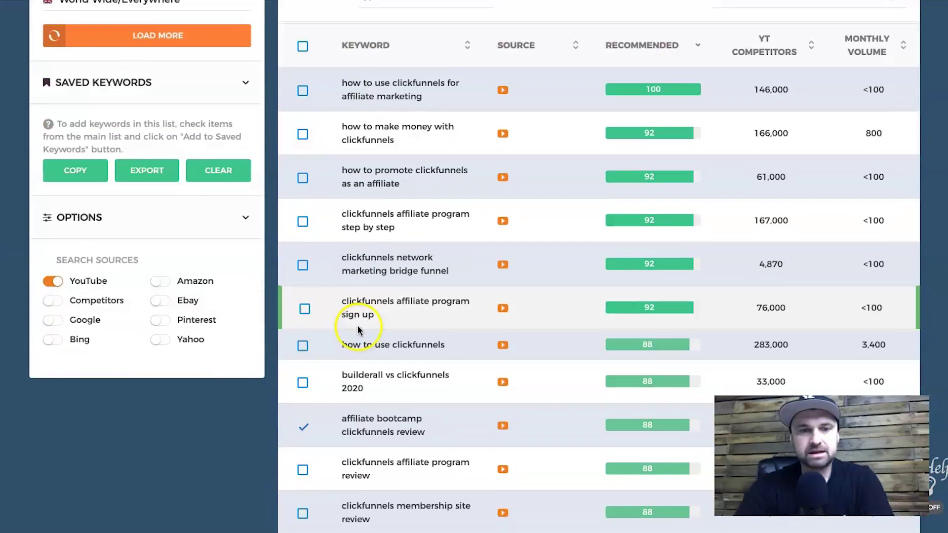
scroll(359, 331, down, 2)
scroll(568, 335, down, 5)
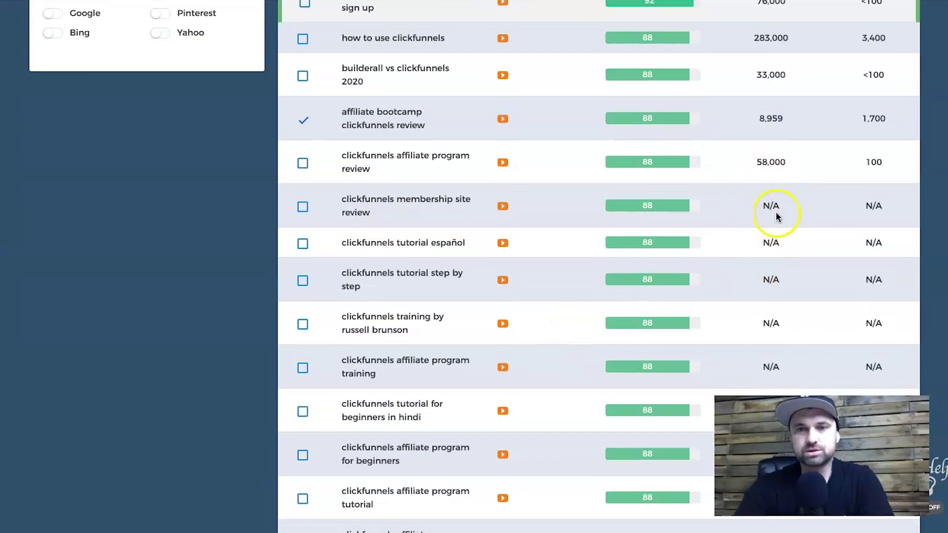
scroll(762, 216, down, 1)
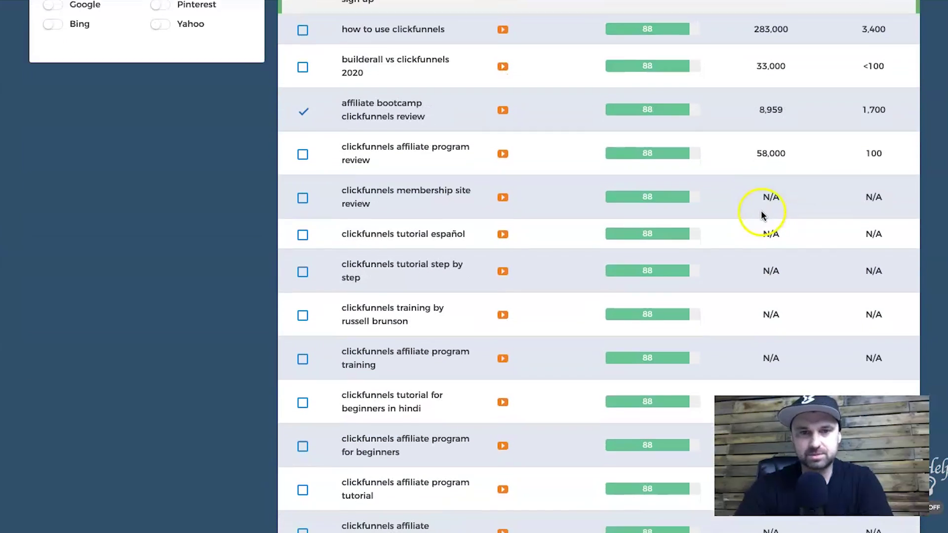
click(306, 89)
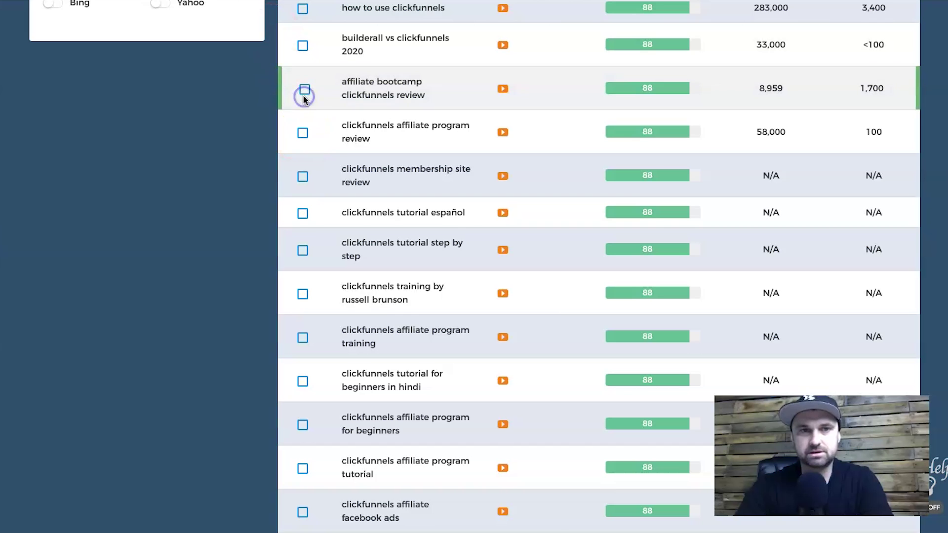
click(303, 250)
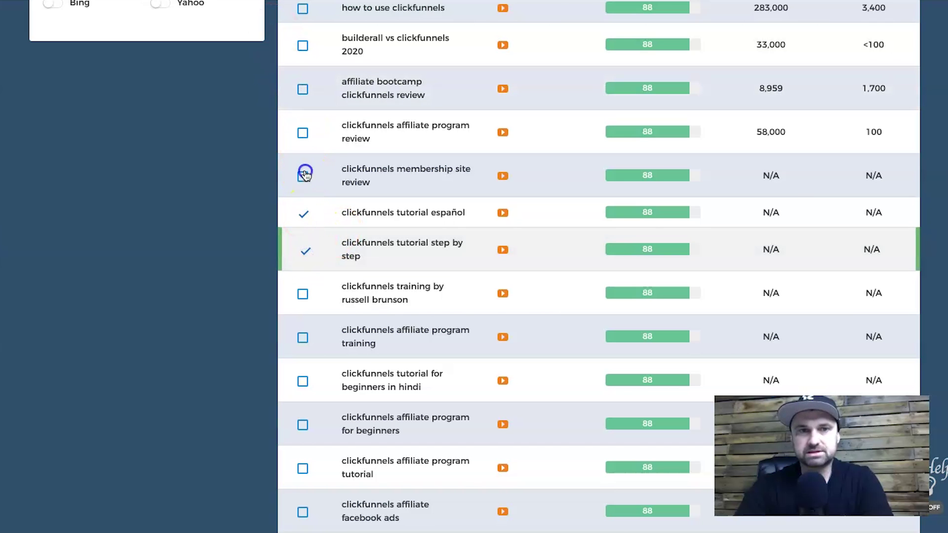
click(303, 294)
- Get the competitor and volume data for the four ticked clickfunnels keywords and check their rows
scroll(346, 281, up, 10)
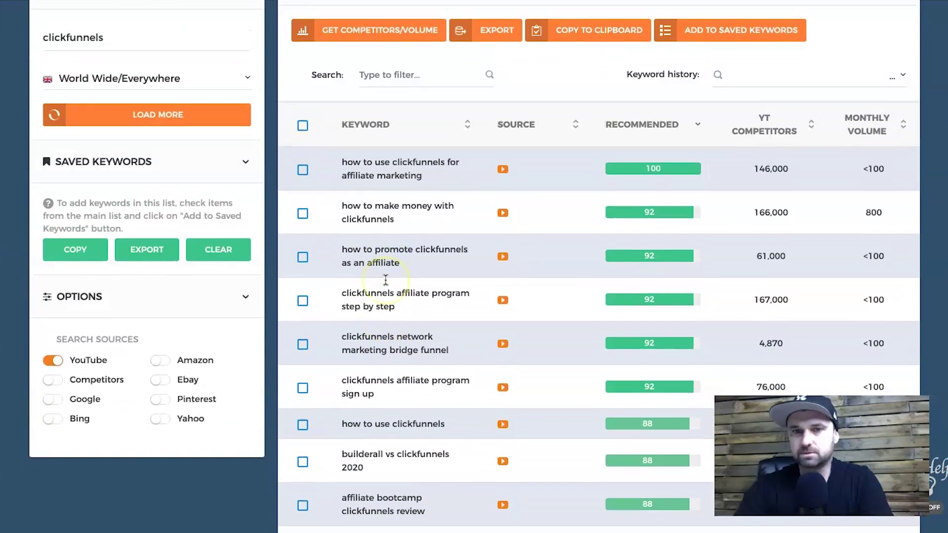
click(372, 115)
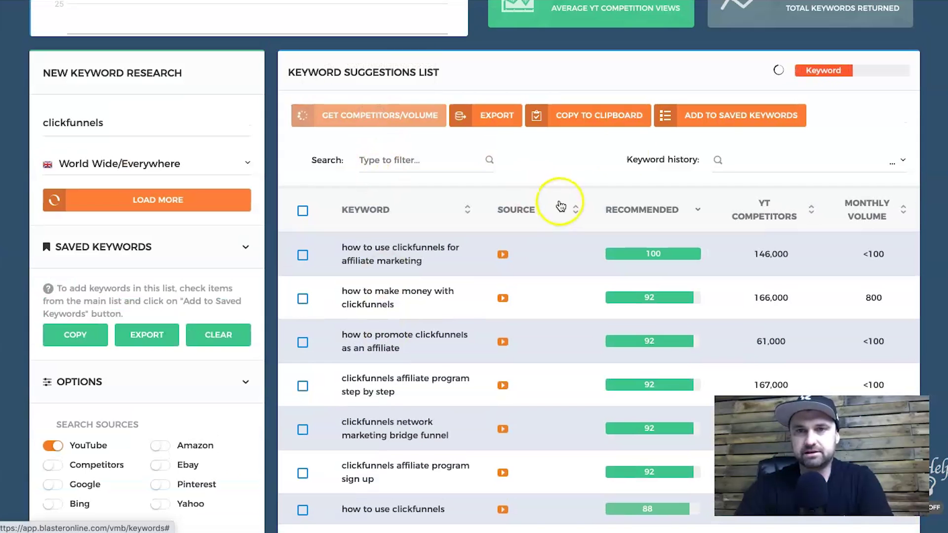
scroll(889, 89, down, 9)
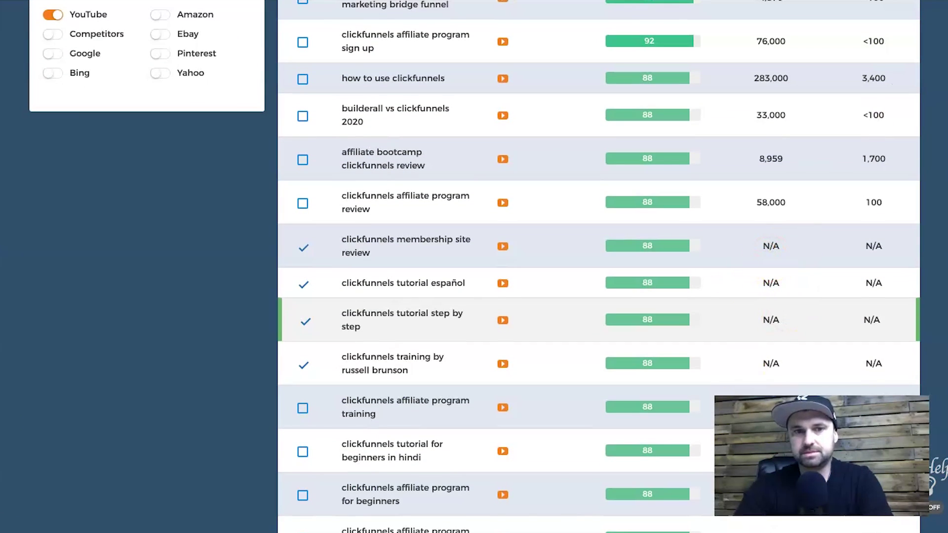
scroll(745, 375, up, 8)
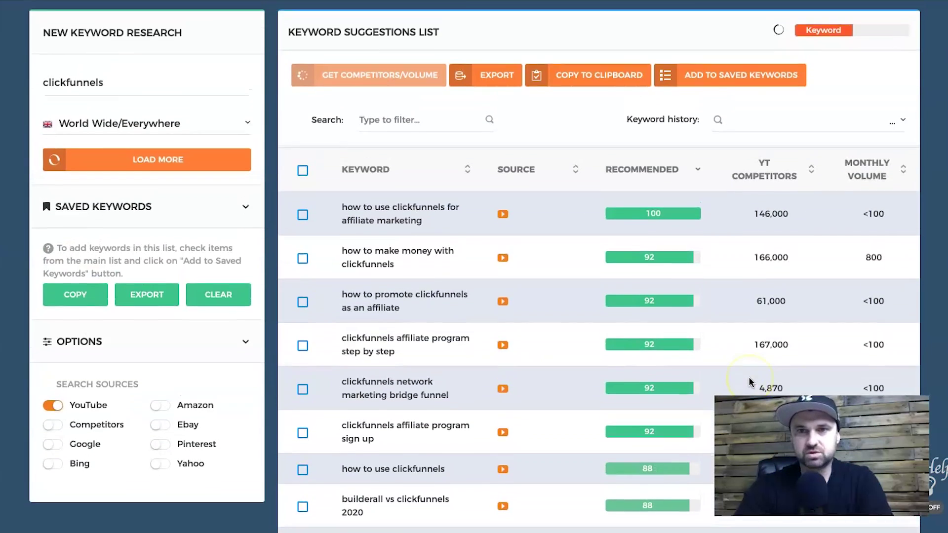
scroll(811, 261, down, 10)
scroll(810, 261, down, 1)
scroll(736, 193, up, 1)
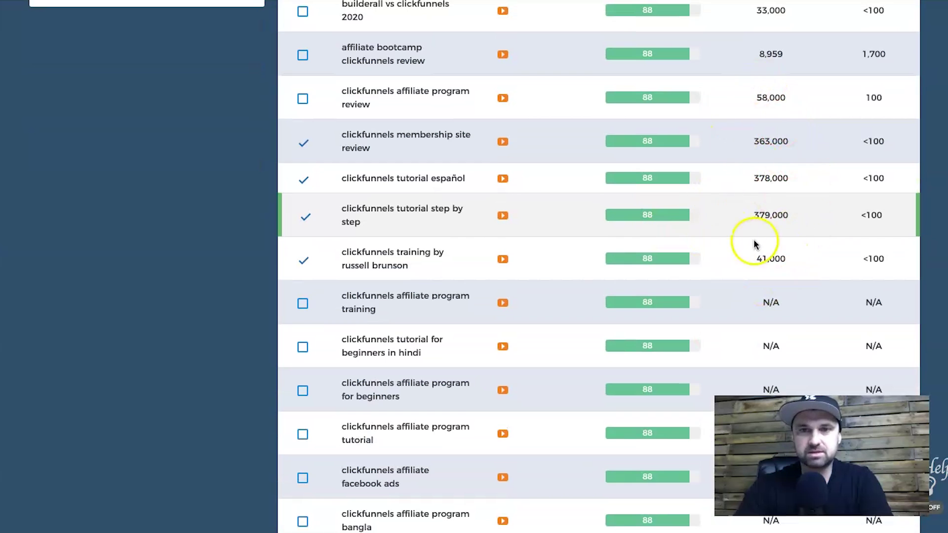
- Untick the four keywords from "clickfunnels membership site review" to "clickfunnels training by russell brunson"
click(304, 142)
click(303, 181)
click(304, 216)
click(304, 260)
- Compare the competitor counts and monthly volumes of the clickfunnels keyword suggestions, including the affiliate bootcamp clickfunnels review row
scroll(444, 239, up, 5)
scroll(583, 192, up, 4)
scroll(644, 276, down, 2)
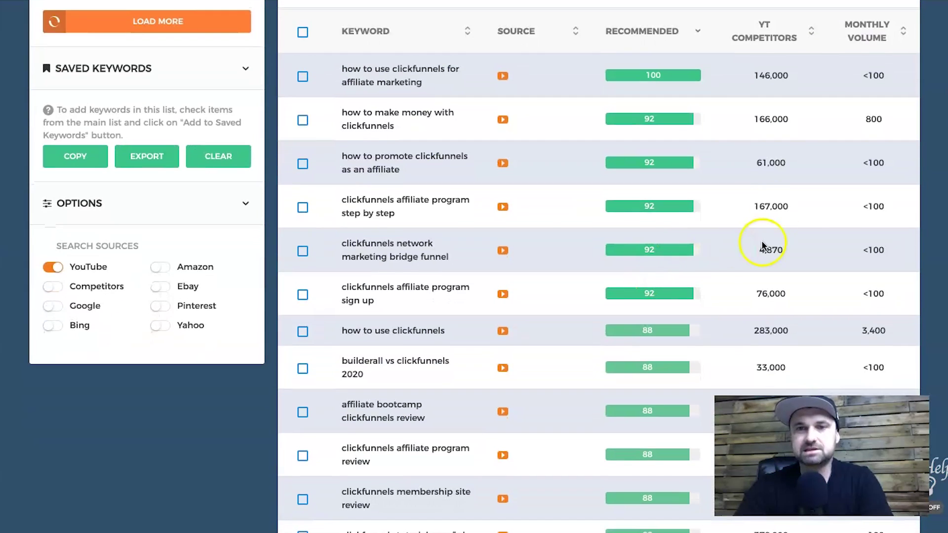
scroll(749, 250, down, 1)
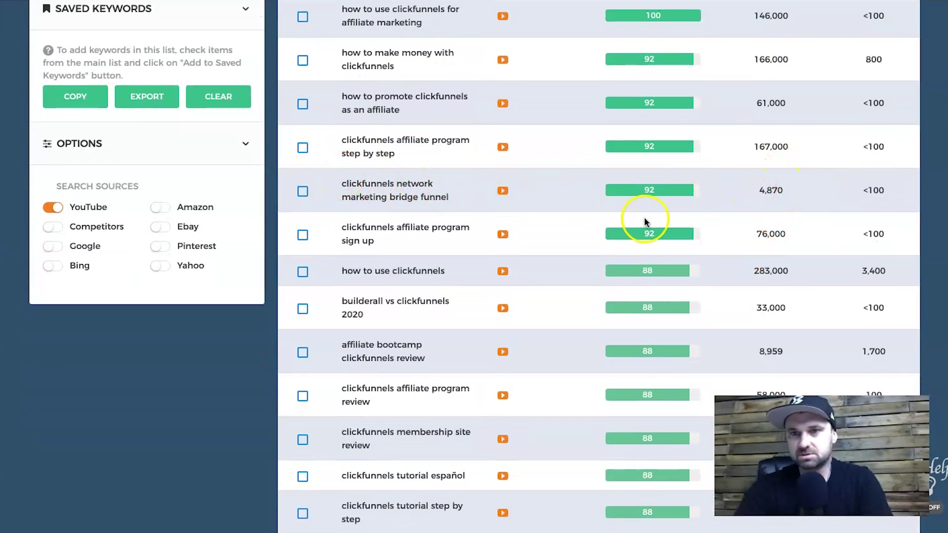
scroll(887, 202, down, 1)
scroll(888, 203, down, 1)
drag(736, 289, 871, 276)
scroll(244, 223, down, 5)
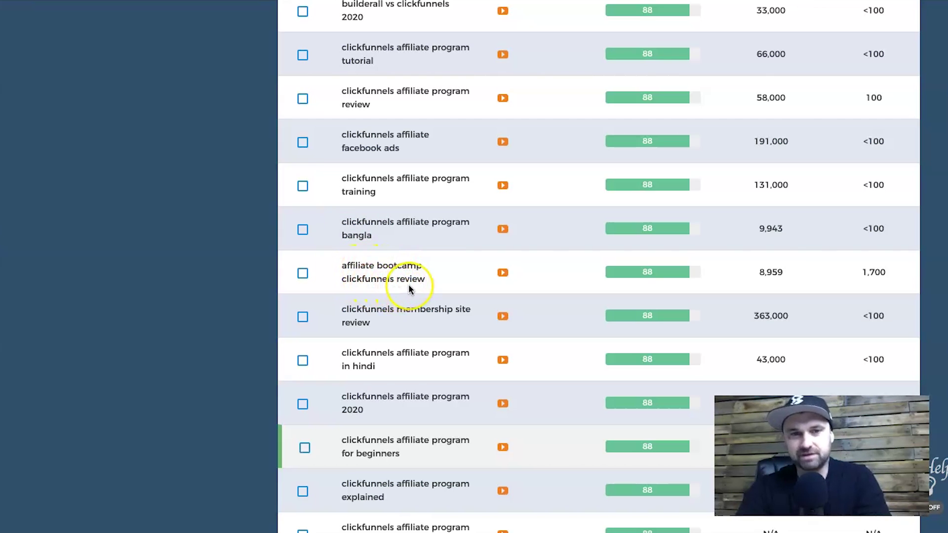
- Go to the Video Details section and start generating new video details
scroll(409, 289, up, 15)
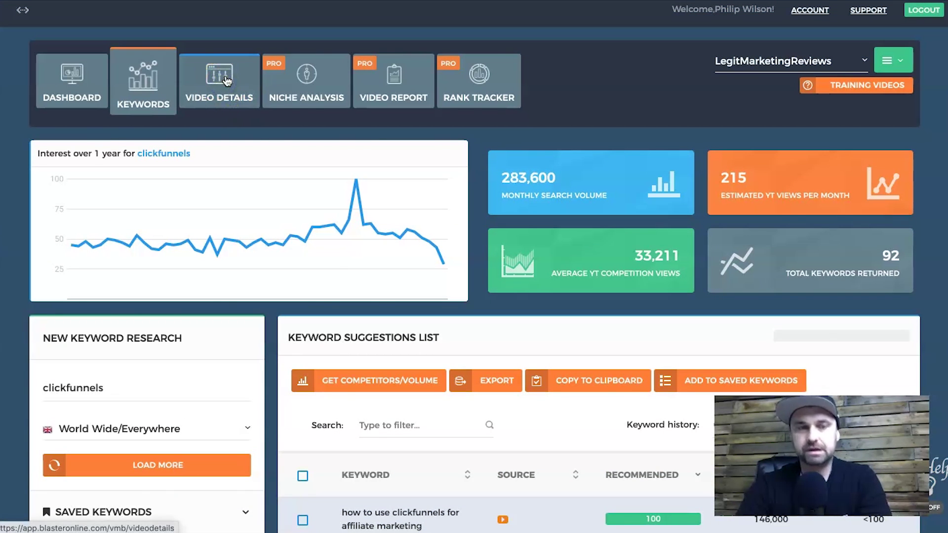
click(226, 81)
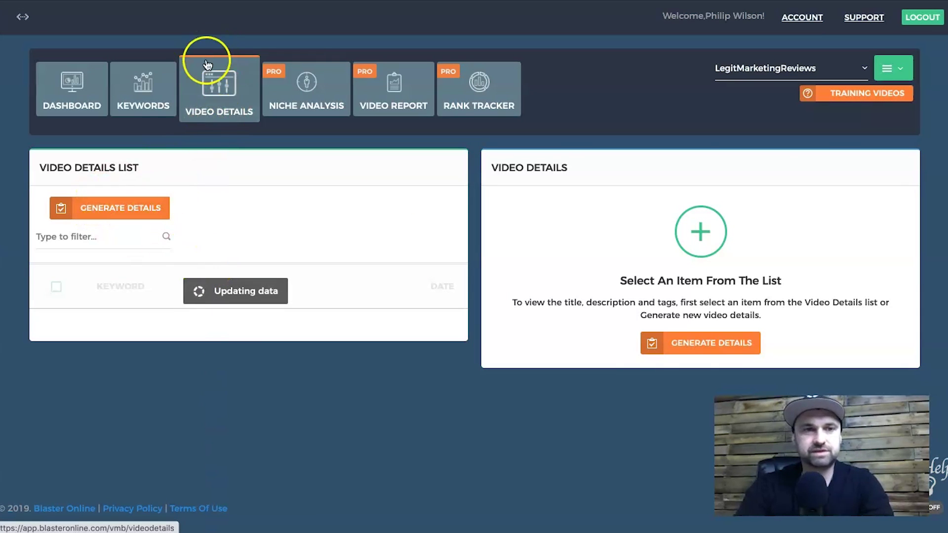
click(133, 208)
- Enter "affiliate bootcamp clickfunnels review" as the main keyword for the new video details
click(390, 163)
text(affiliate boot)
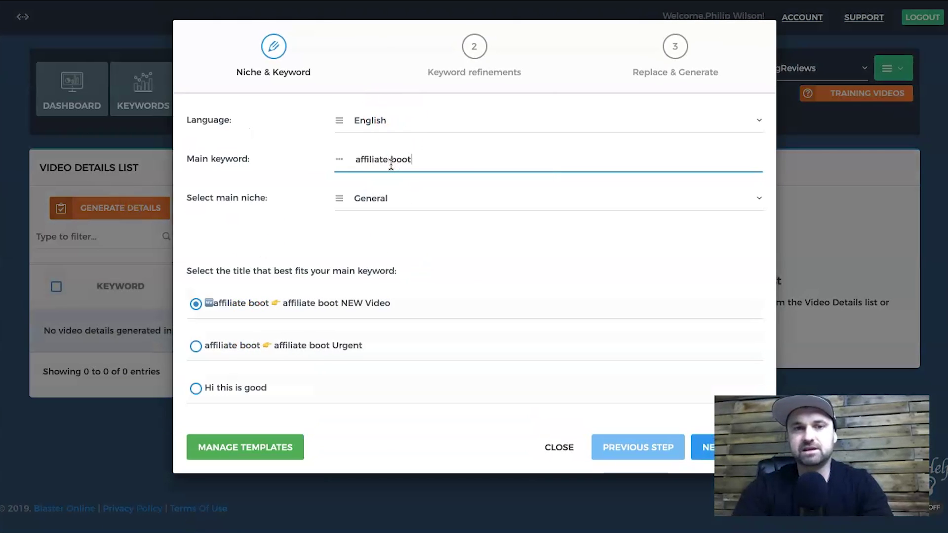
text(b camp)
key(BackSpace)
key(BackSpace)
key(BackSpace)
key(BackSpace)
key(BackSpace)
key(BackSpace)
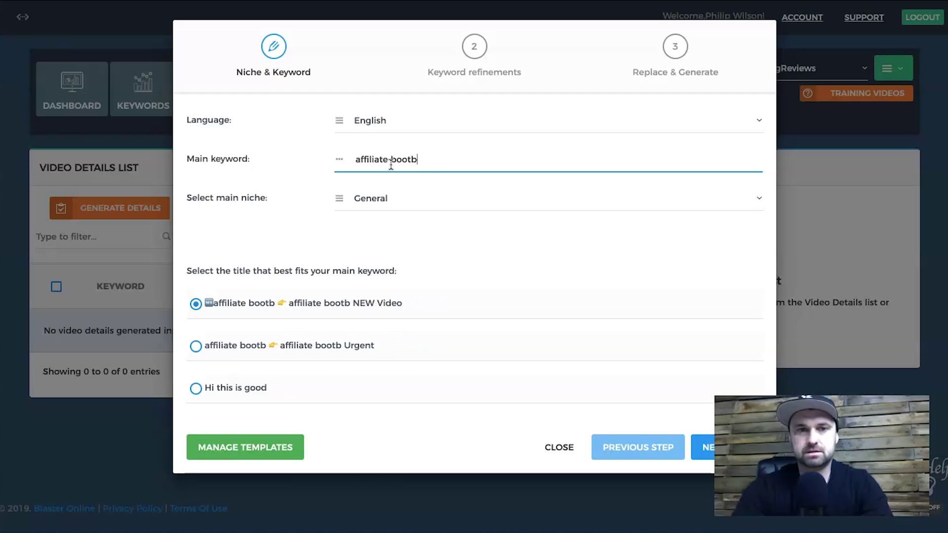
text(camp clickfune)
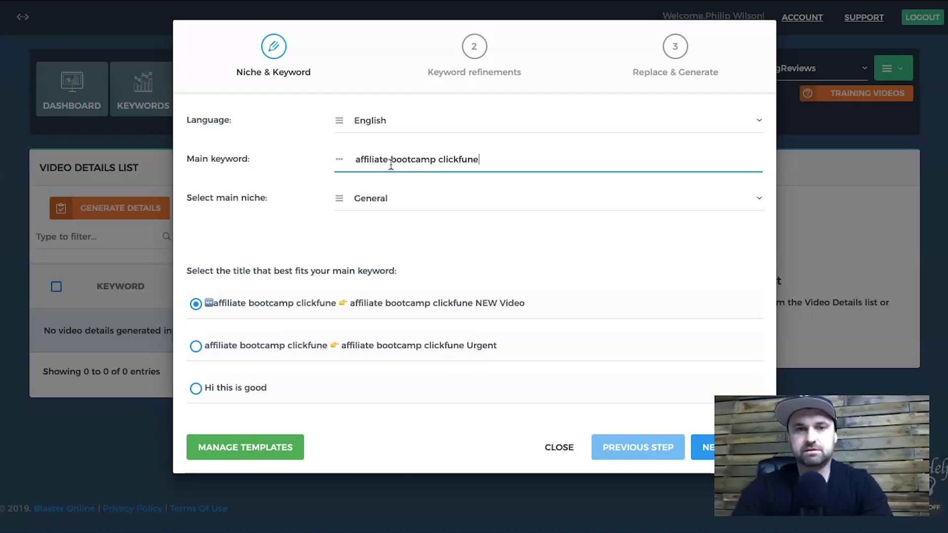
key(BackSpace)
text(nels review)
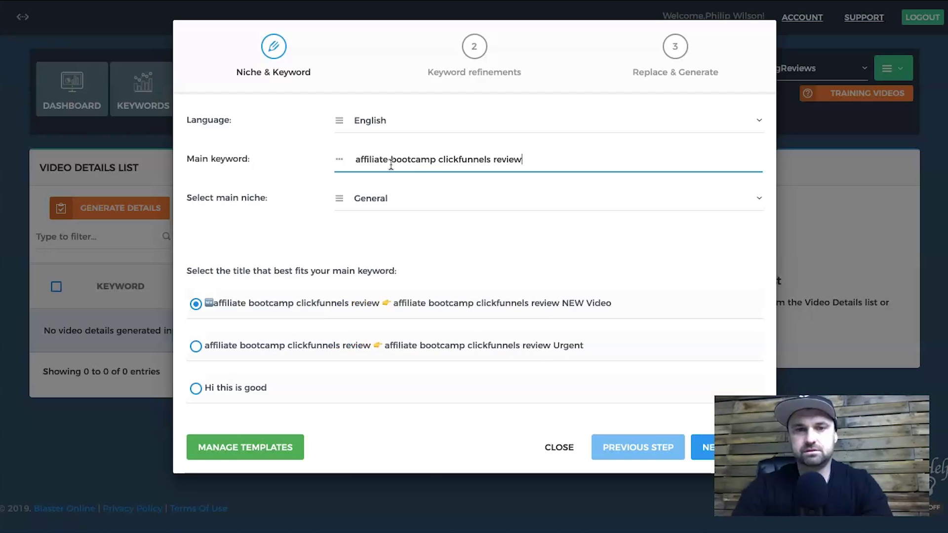
- Capitalise each word of the main keyword so it reads "Affiliate Bootcamp Clickfunnels Review"
click(360, 154)
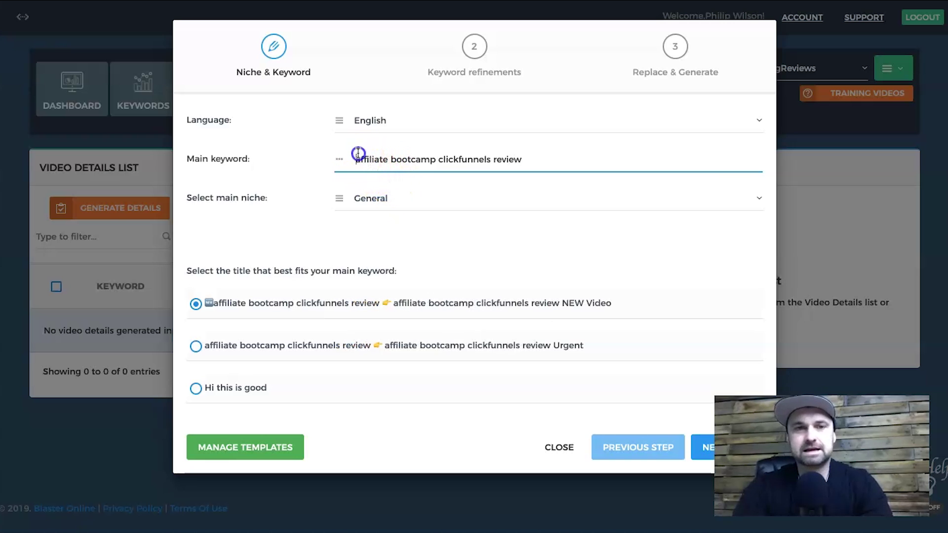
key(BackSpace)
text(A)
key(BackSpace)
text(B)
key(BackSpace)
text(C)
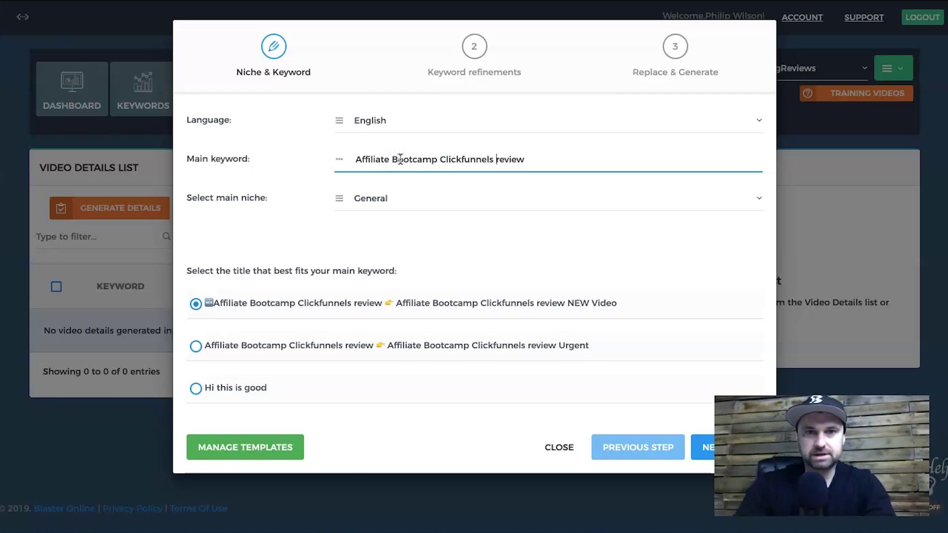
key(Delete)
text(R)
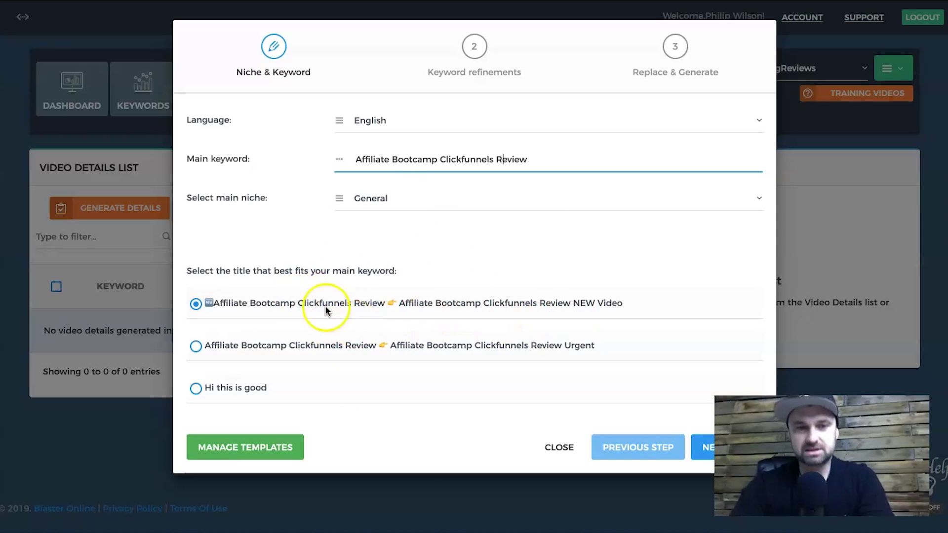
- Choose the title template ending in "Urgent" and continue to the keyword refinements
click(374, 326)
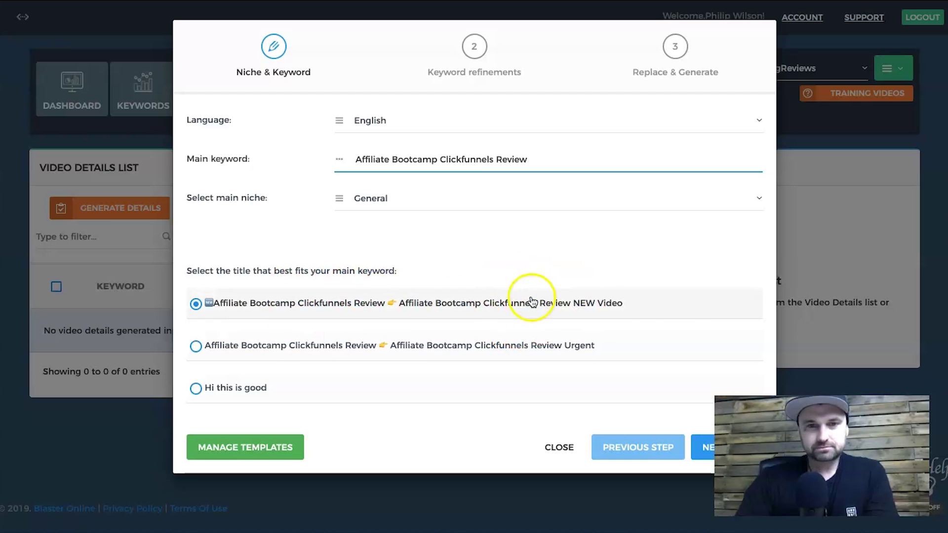
click(610, 433)
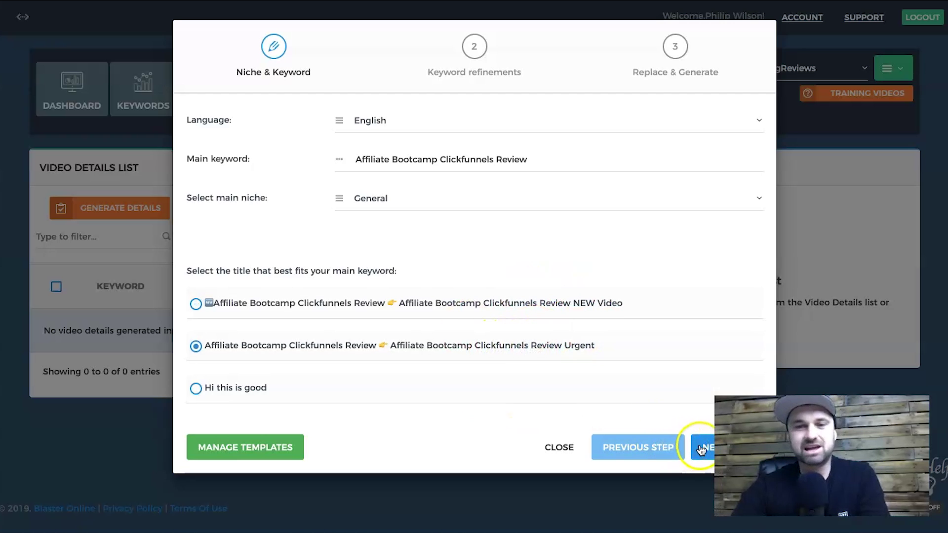
click(701, 450)
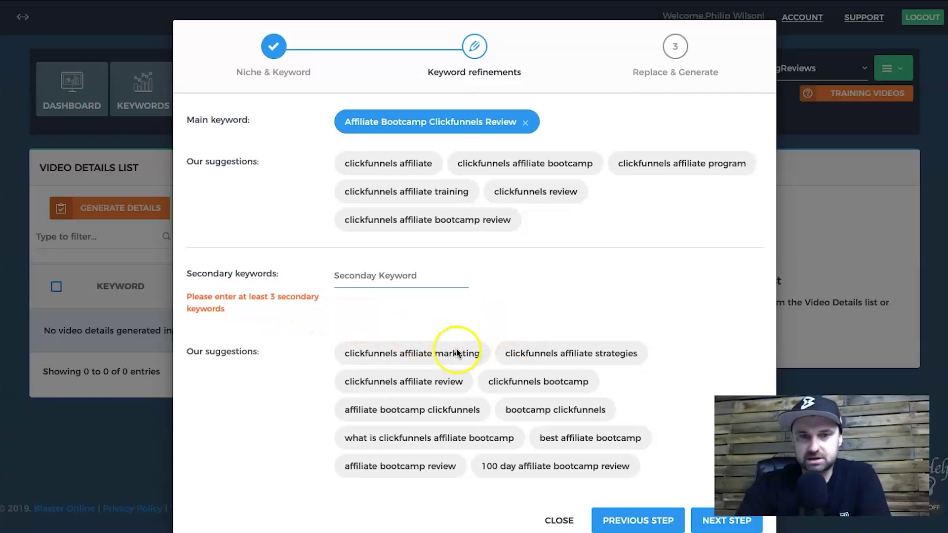
- Add 100 day affiliate bootcamp review, affiliate bootcamp clickfunnels, clickfunnels bootcamp and affiliate bootcamp review as secondary keywords and continue to Replace & Generate
click(535, 467)
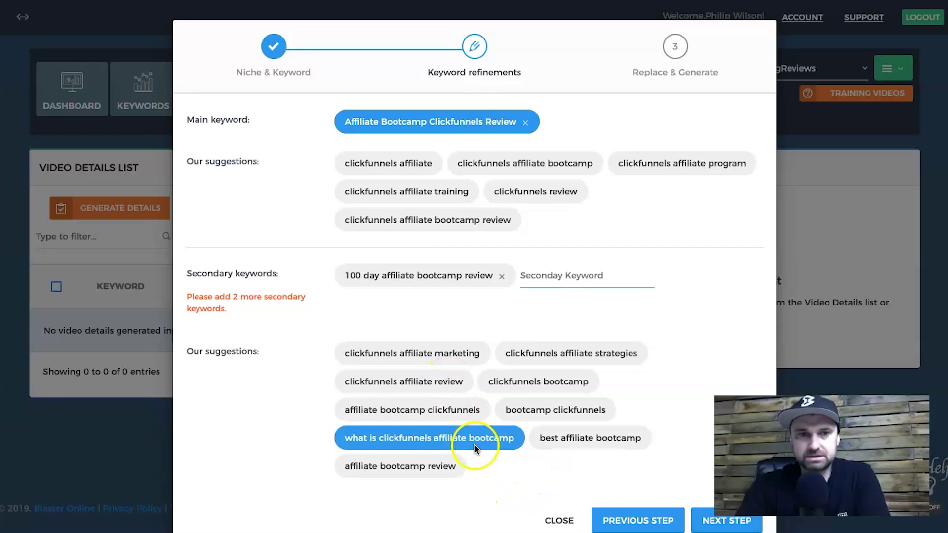
click(426, 414)
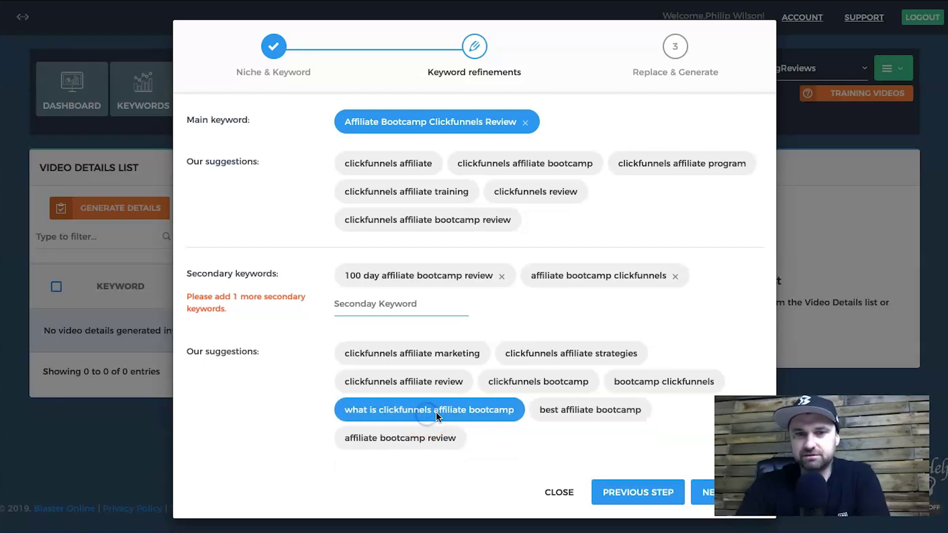
click(557, 384)
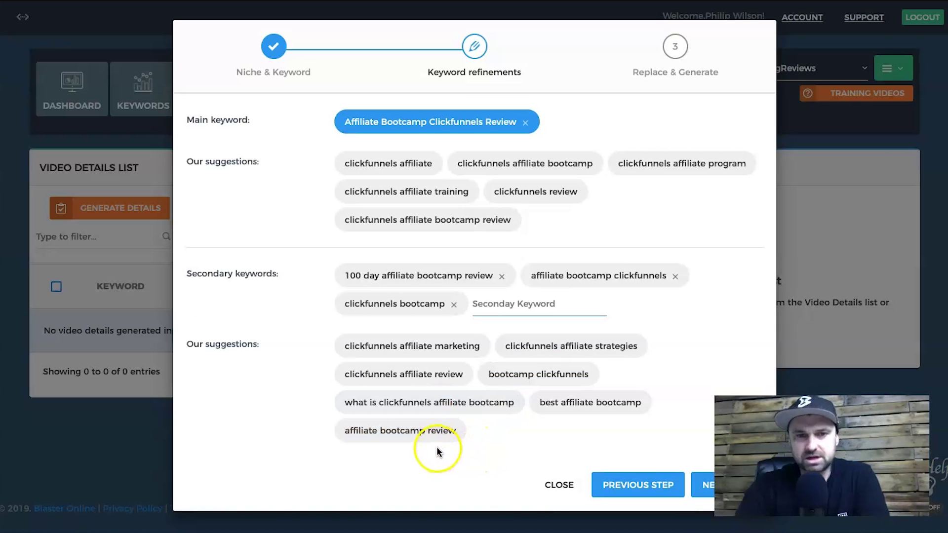
click(434, 432)
click(697, 455)
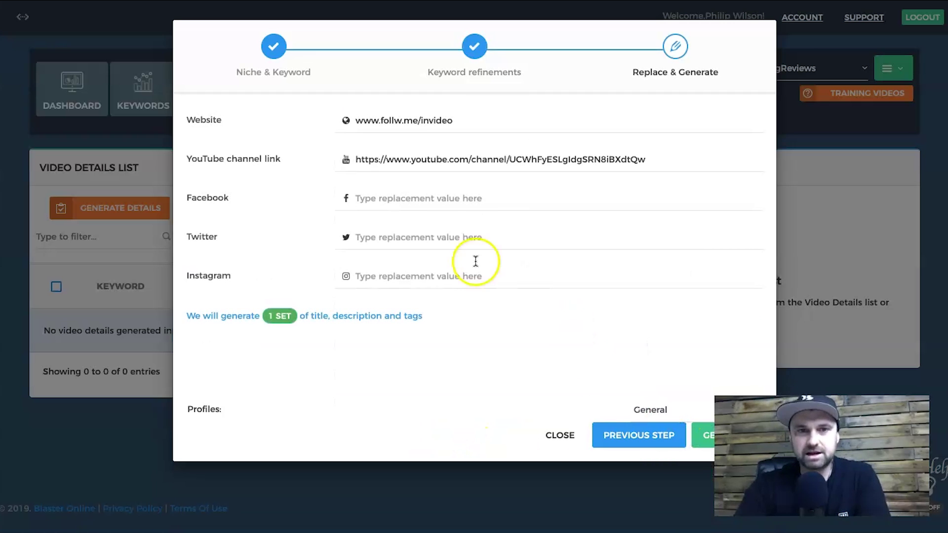
triple_click(419, 120)
key(BackSpace)
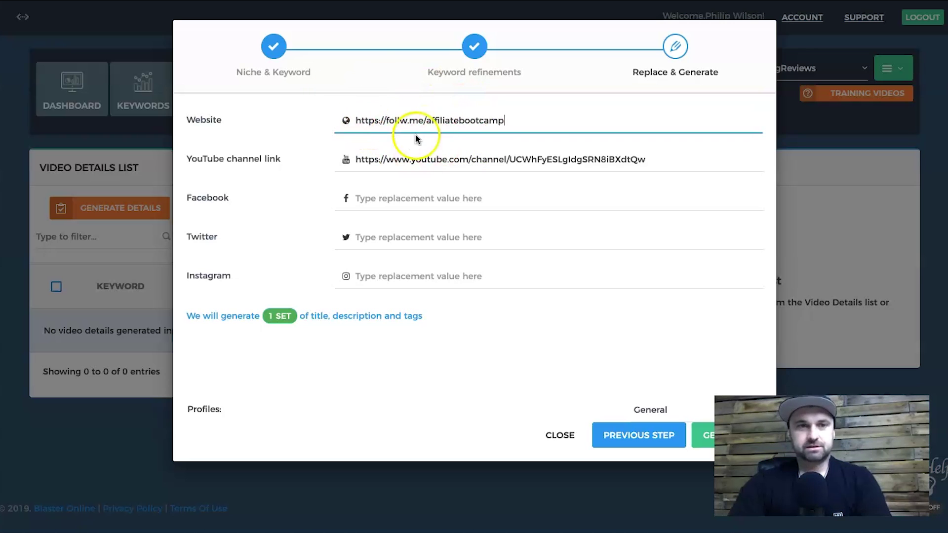
drag(363, 161, 519, 159)
click(523, 158)
click(524, 127)
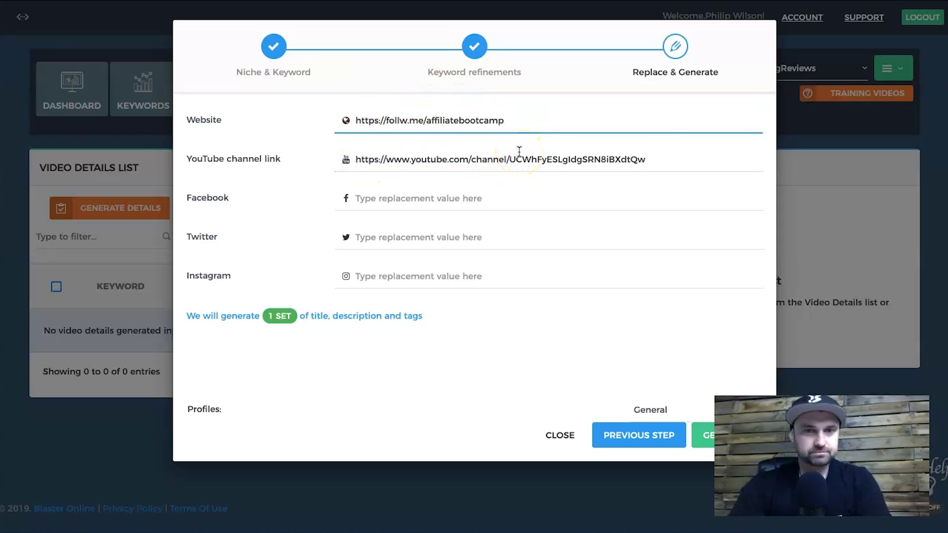
click(458, 200)
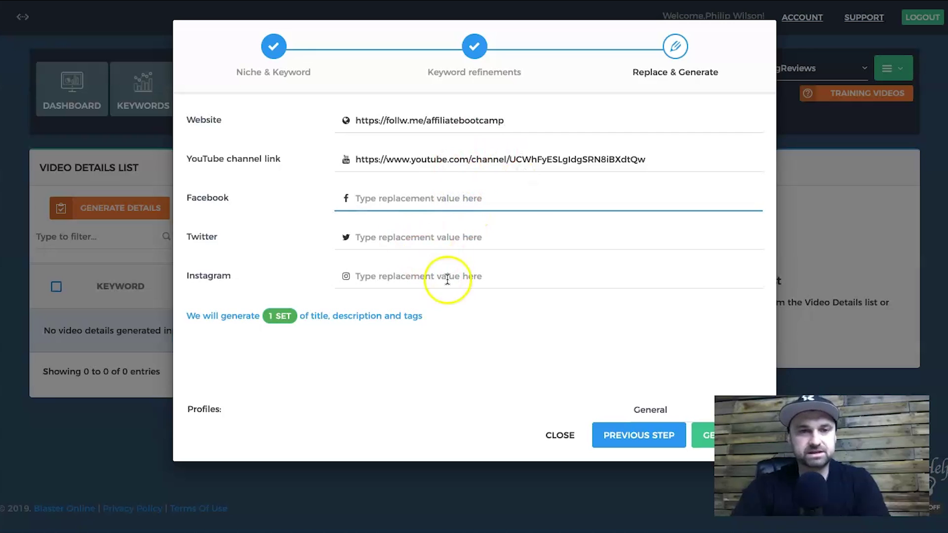
text(https://www.)
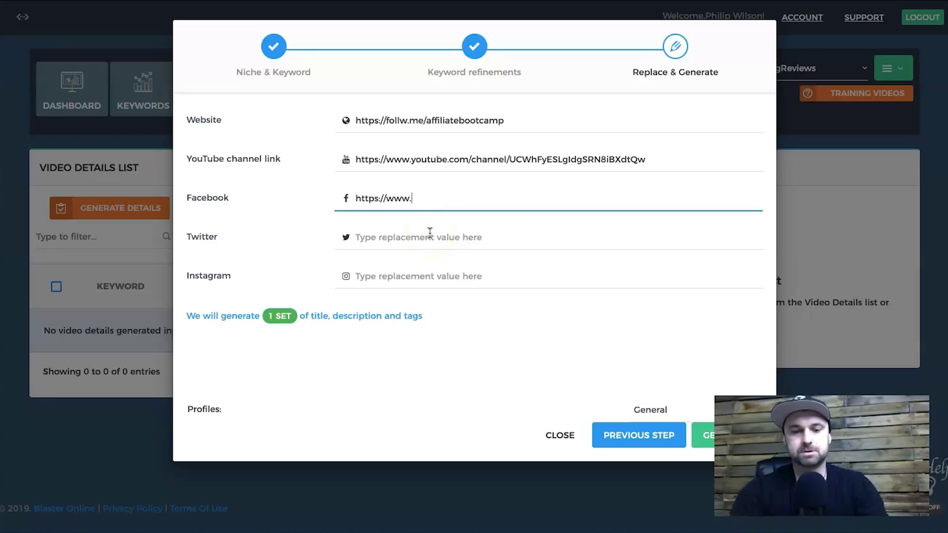
text(facebook.com/legitmarketi)
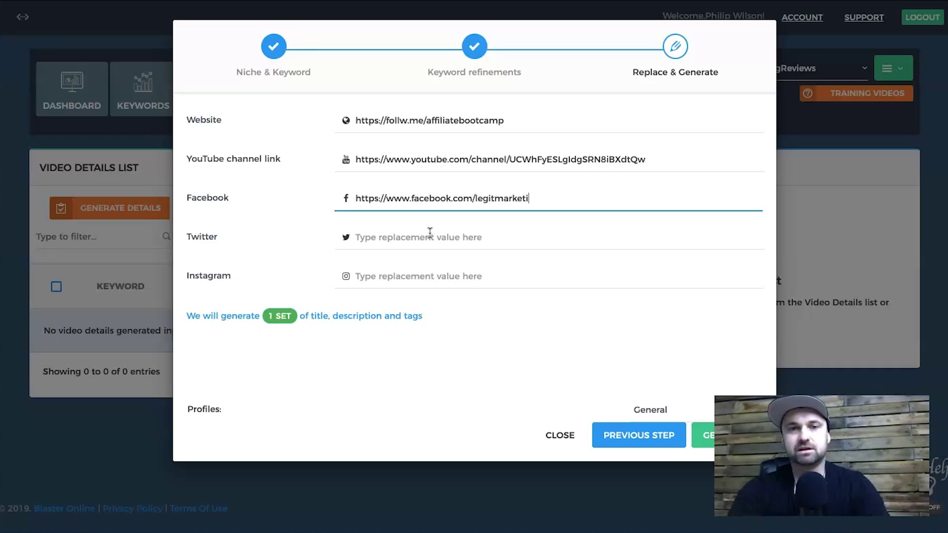
text(s)
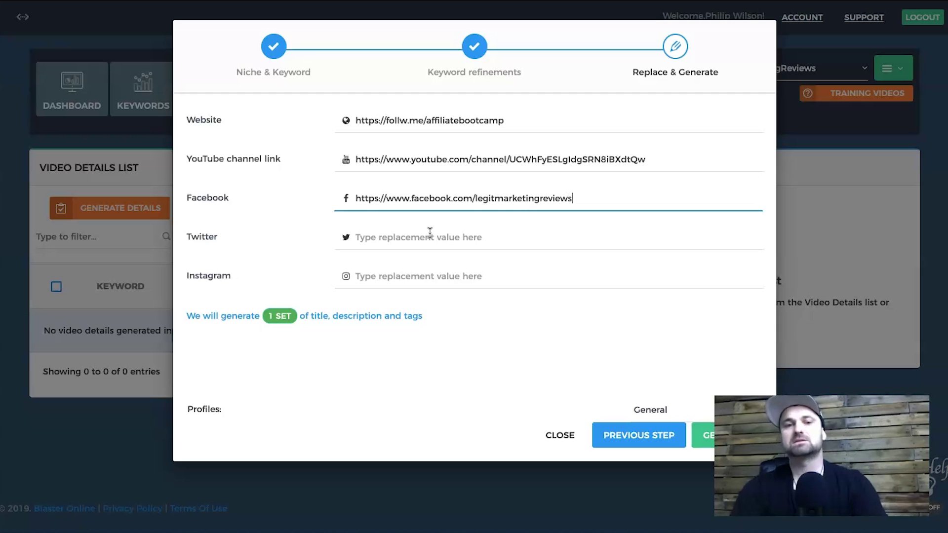
click(409, 245)
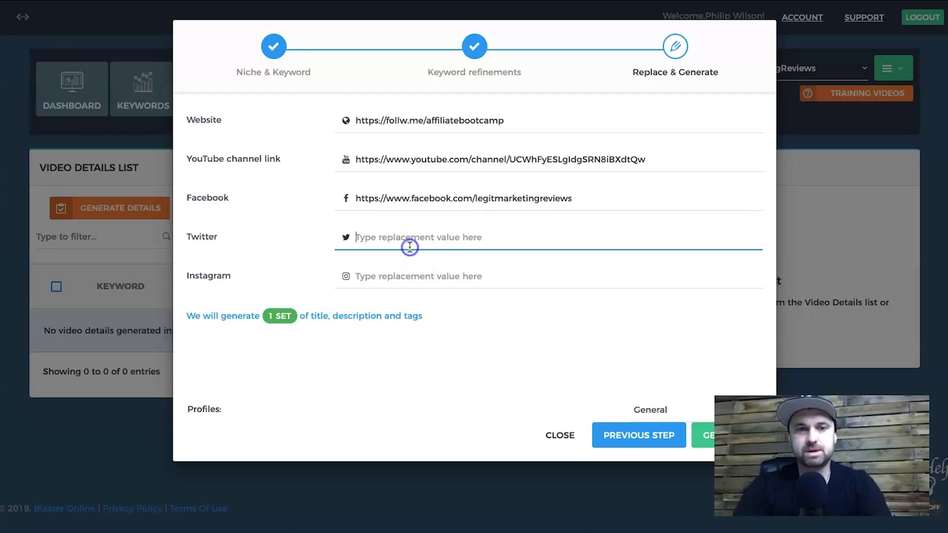
triple_click(435, 196)
key(ctrl+c)
click(424, 242)
key(ctrl+v)
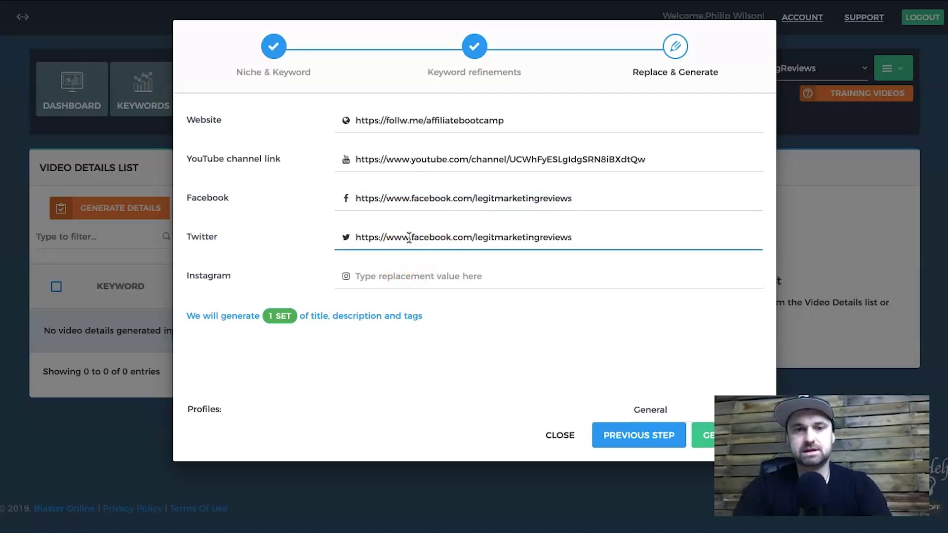
key(BackSpace)
key(BackSpace)
key(BackSpace)
key(BackSpace)
key(BackSpace)
key(BackSpace)
key(BackSpace)
key(BackSpace)
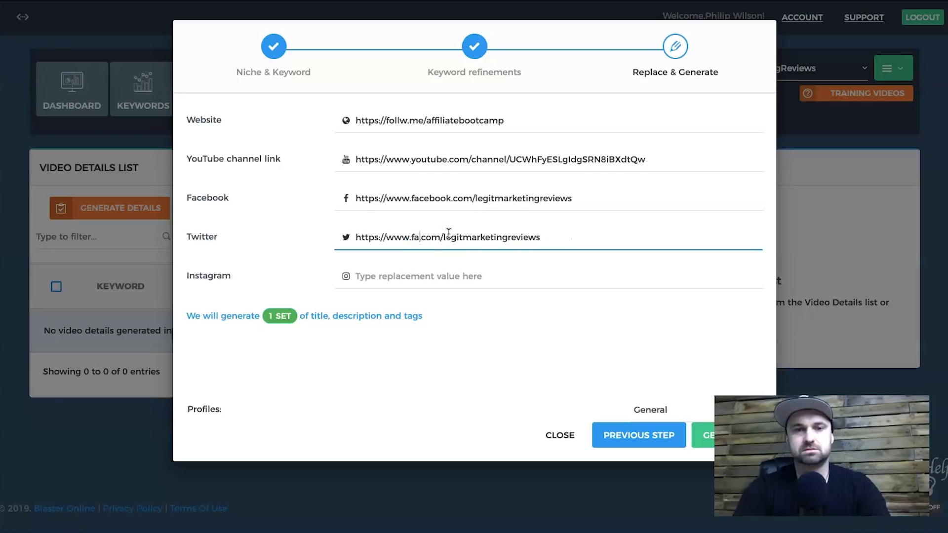
text(twitter)
click(440, 279)
key(ctrl+v)
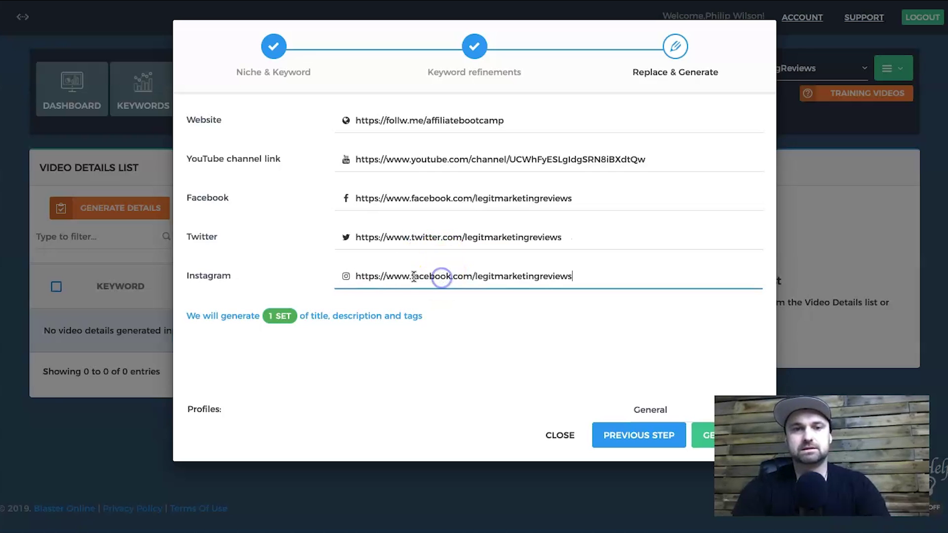
drag(411, 276, 446, 275)
text(instagram)
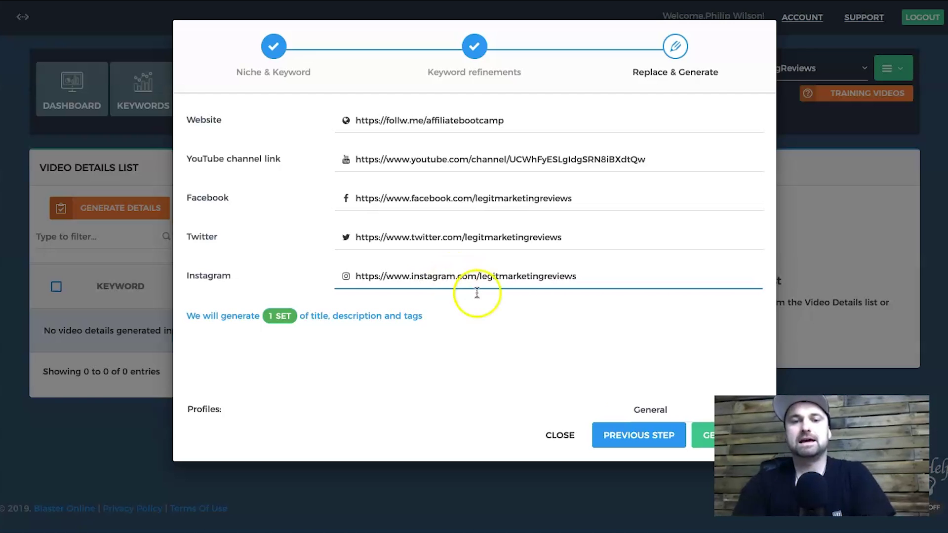
- Generate the set of title, description and tags and acknowledge its completion
click(704, 441)
click(459, 326)
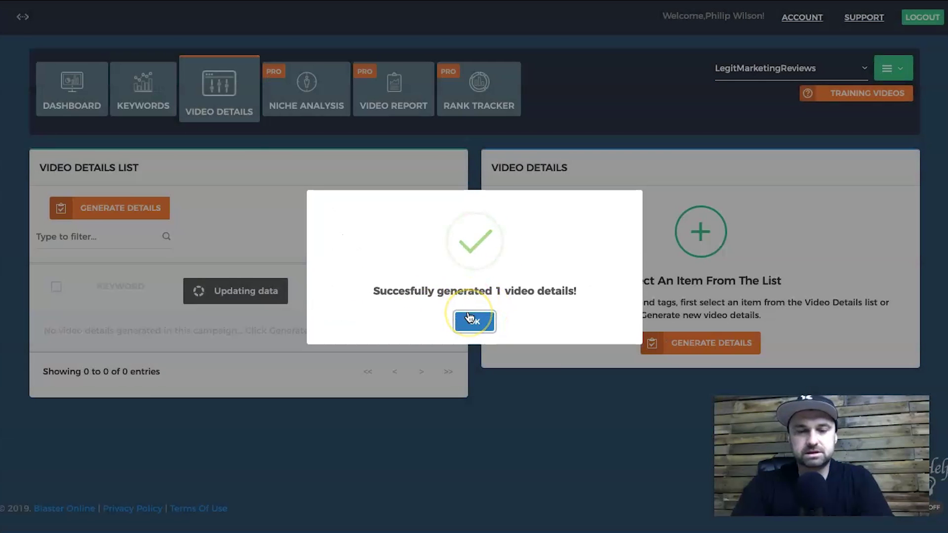
click(472, 320)
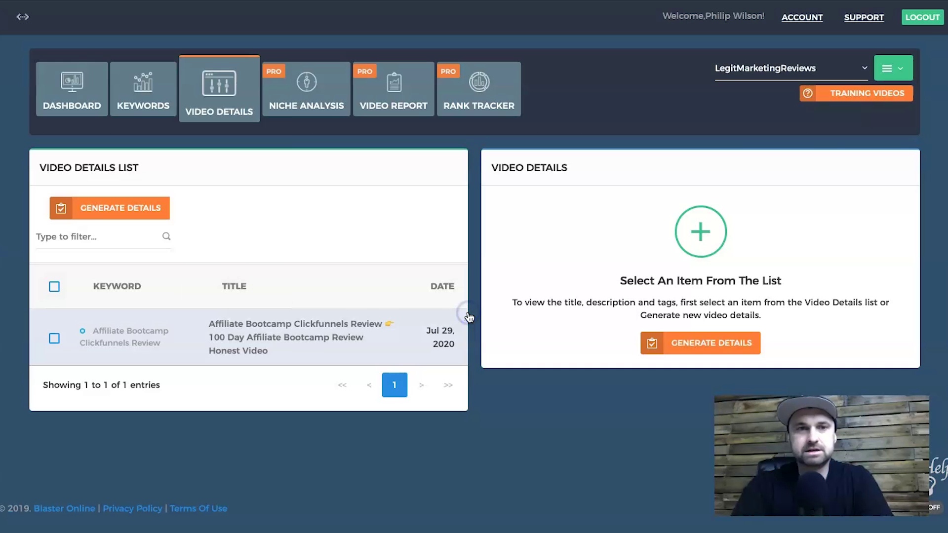
- Open the generated Affiliate Bootcamp Clickfunnels Review entry and review its title, description, tags and suggested titles
click(243, 334)
scroll(592, 348, down, 1)
scroll(623, 341, up, 1)
scroll(673, 144, down, 3)
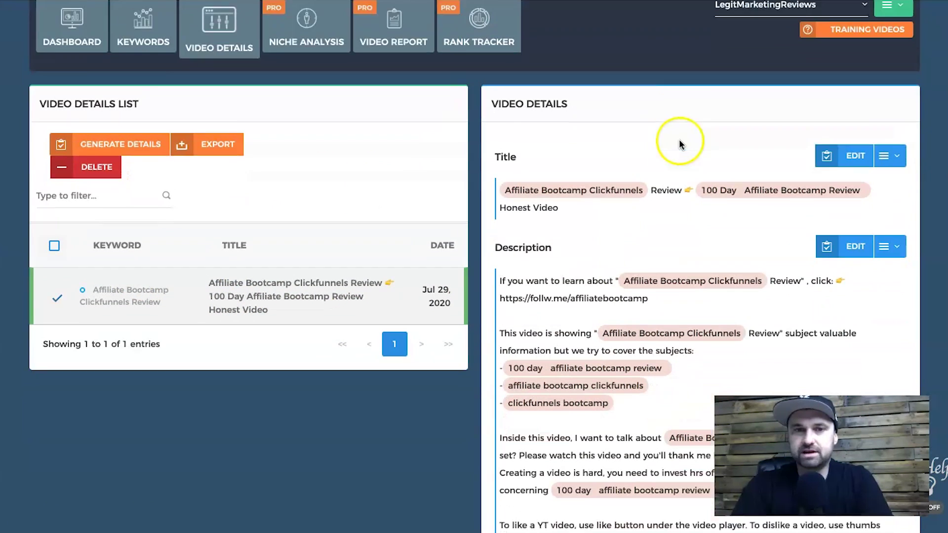
scroll(490, 339, down, 7)
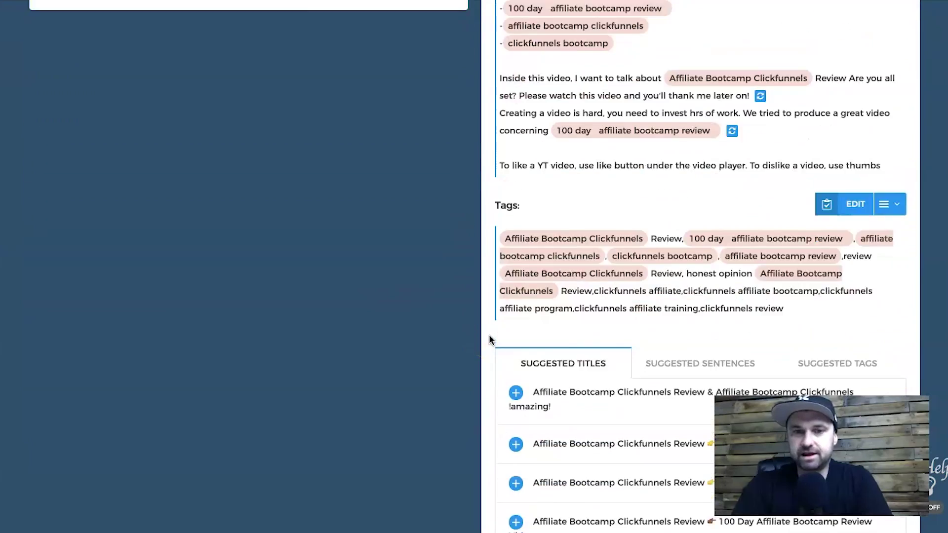
scroll(490, 338, up, 6)
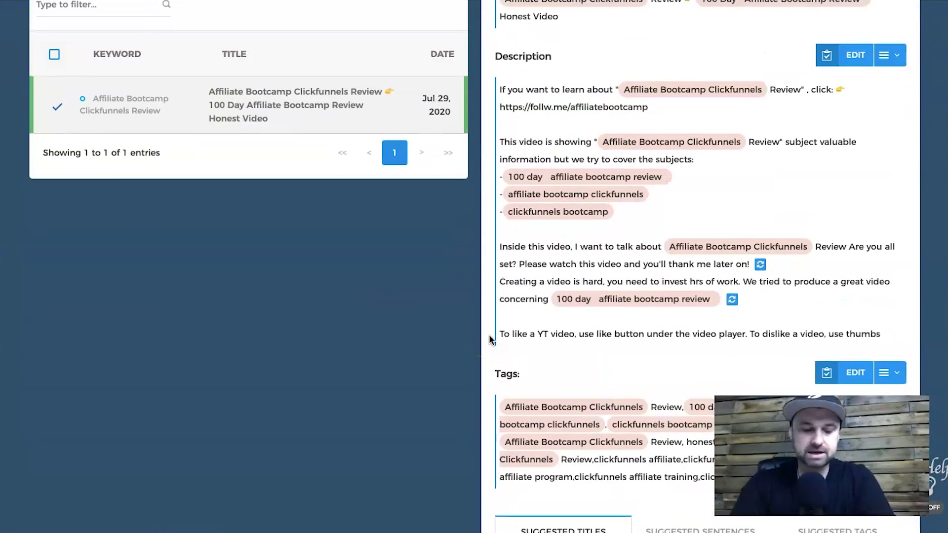
- Review the generated title, description, social links and tags alongside the suggested titles
scroll(490, 339, up, 2)
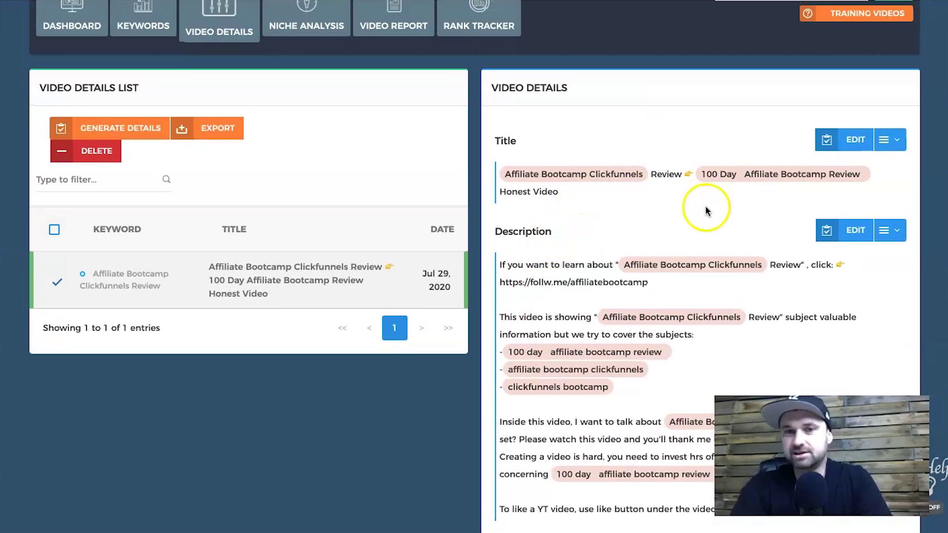
scroll(729, 183, down, 6)
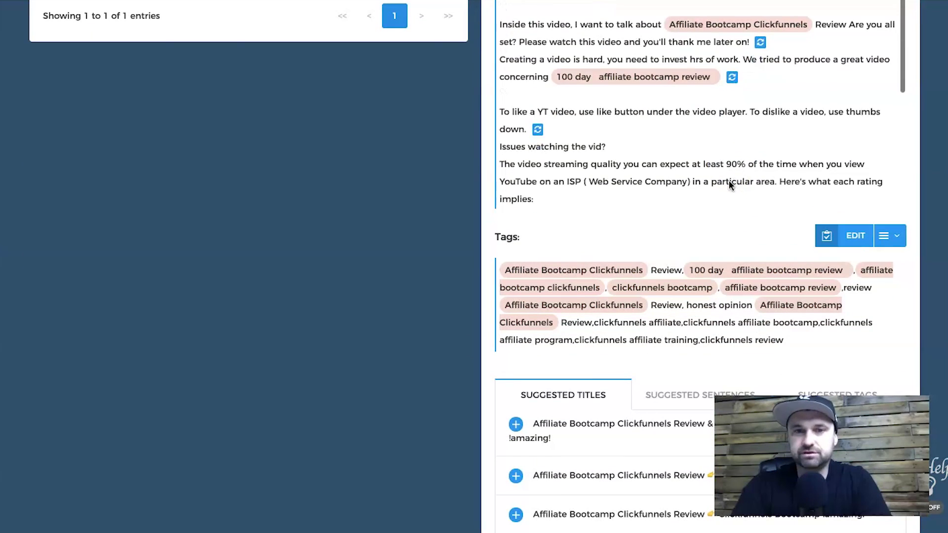
scroll(728, 293, down, 1)
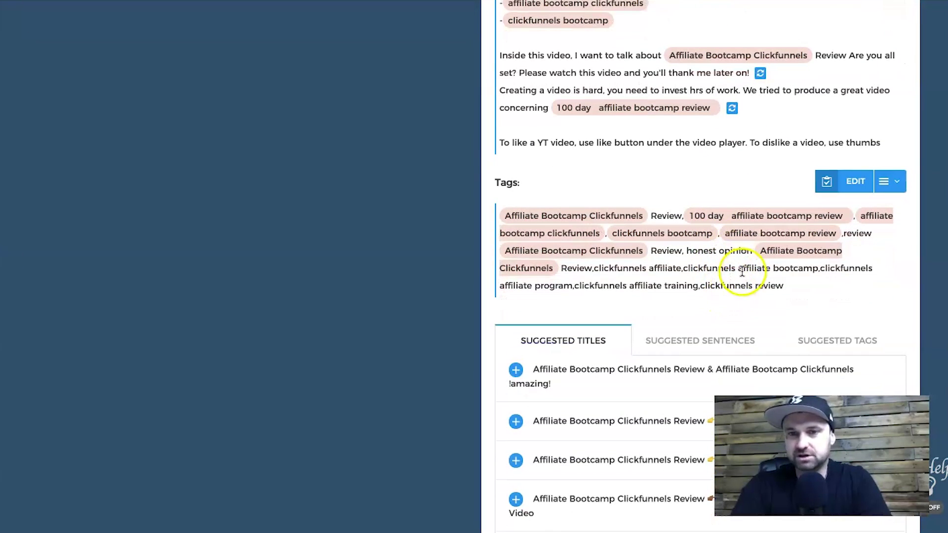
scroll(603, 297, up, 2)
scroll(610, 316, down, 3)
scroll(611, 319, down, 2)
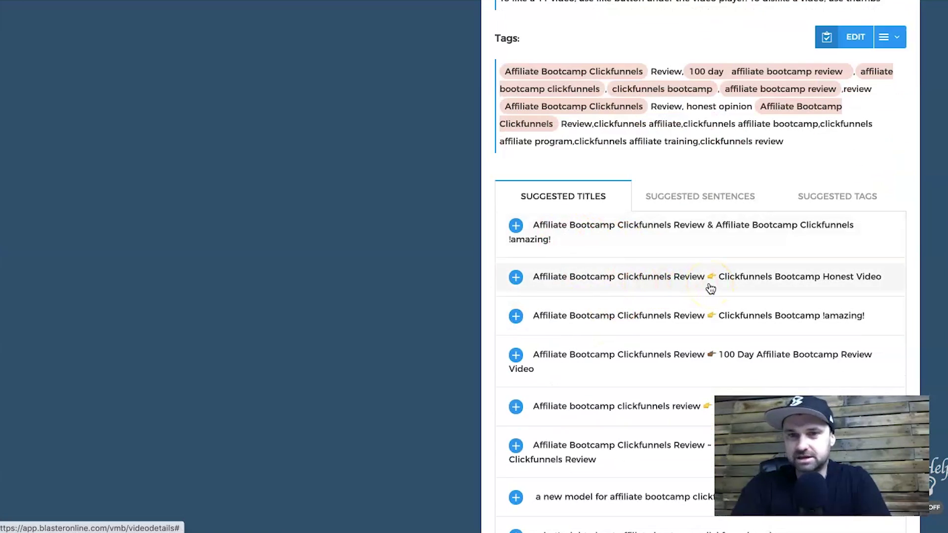
click(625, 295)
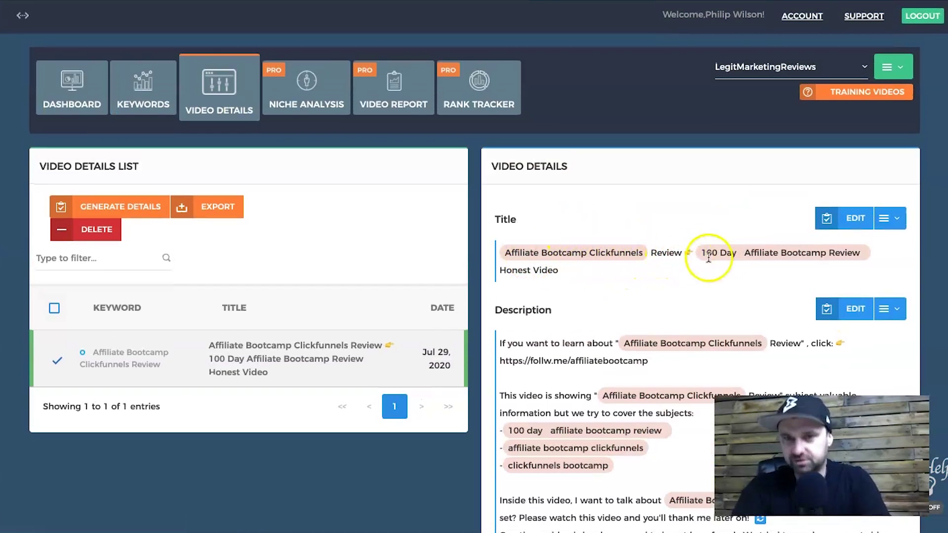
scroll(672, 259, down, 1)
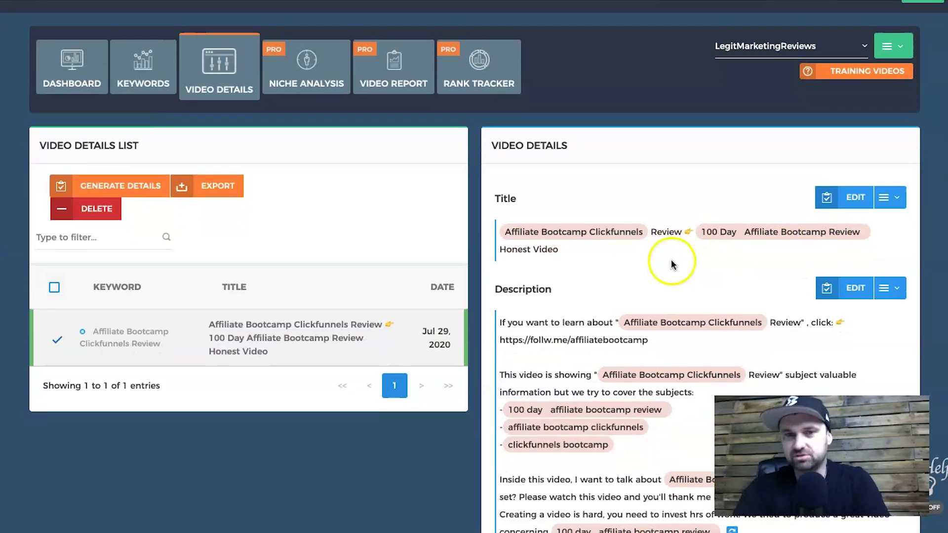
scroll(585, 259, down, 15)
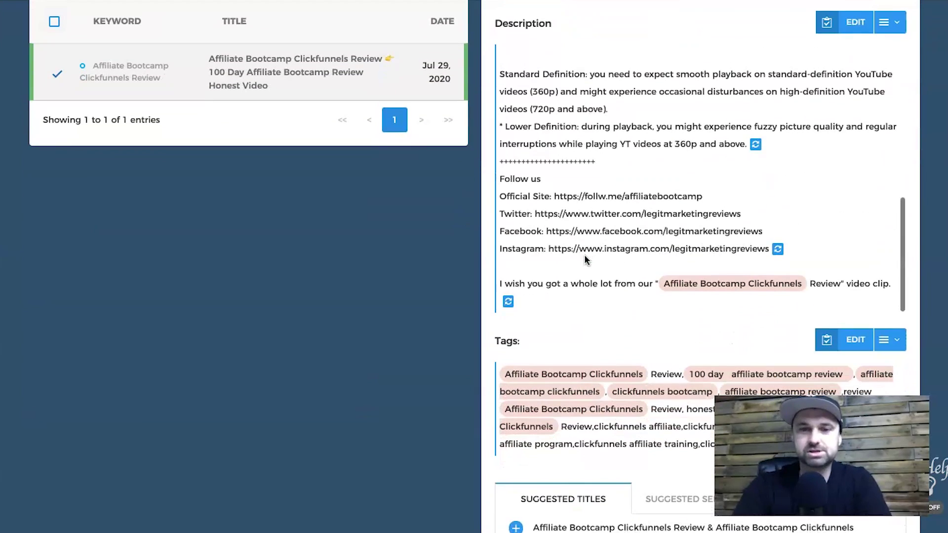
scroll(609, 390, down, 3)
scroll(608, 392, up, 2)
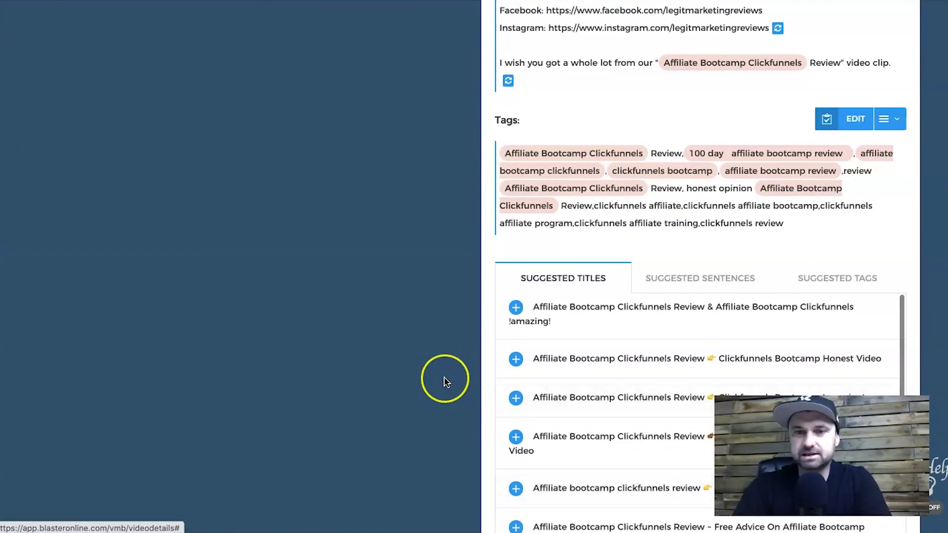
- Replace the video title with the suggested "Affiliate Bootcamp Clickfunnels Review 👉 Clickfunnels Bootcamp Honest Video"
scroll(444, 381, down, 3)
scroll(444, 381, down, 2)
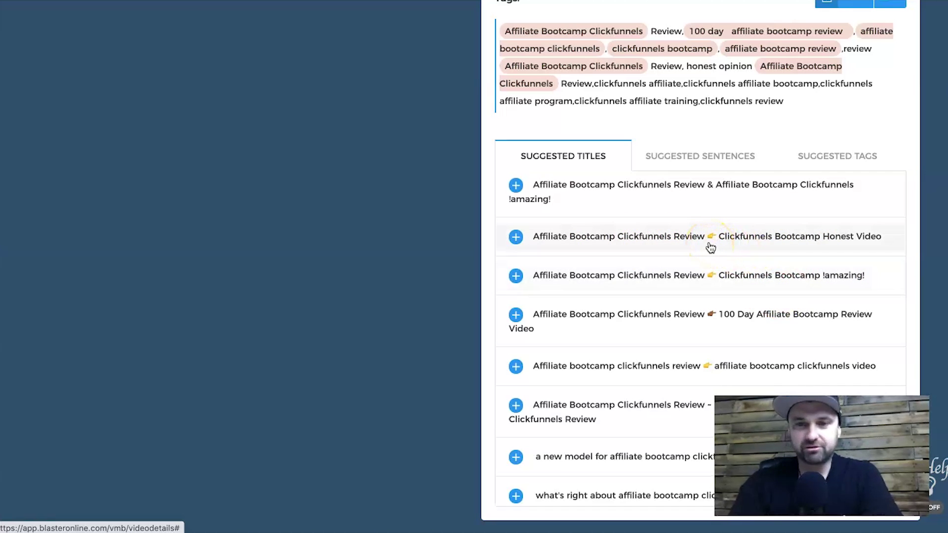
scroll(711, 247, down, 1)
scroll(711, 247, up, 1)
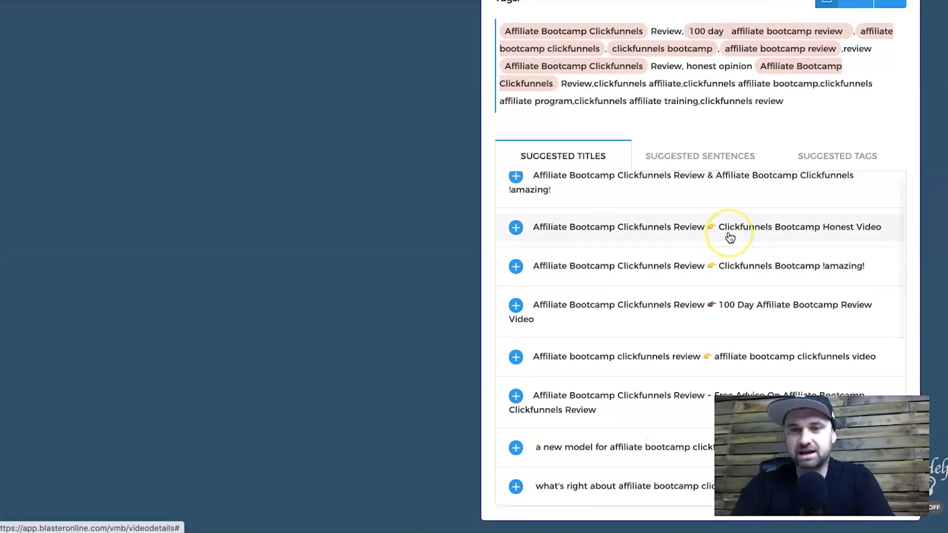
click(729, 232)
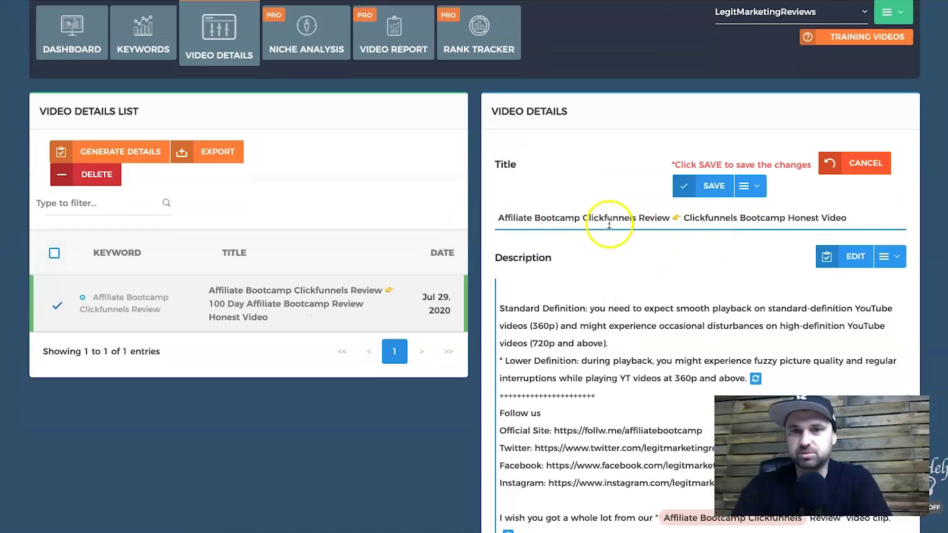
scroll(766, 229, down, 1)
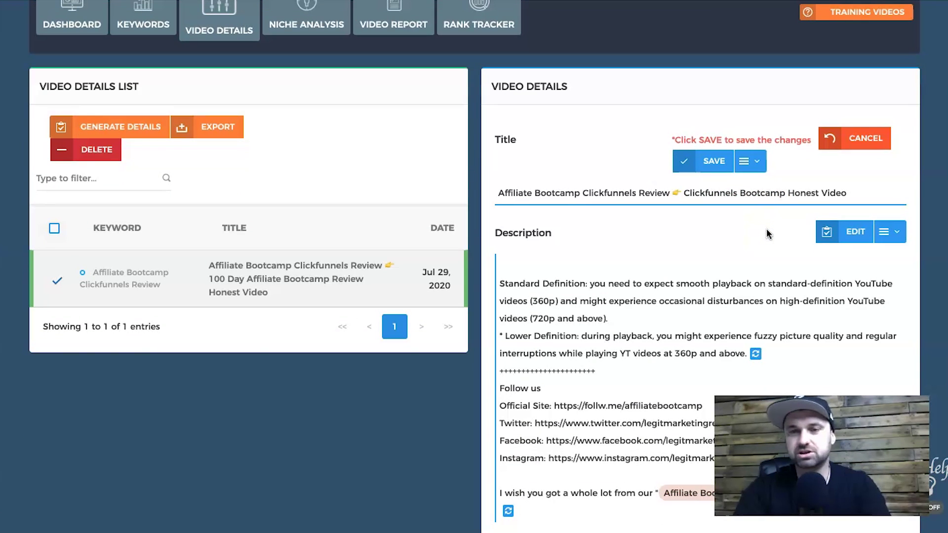
key(BackSpace)
text(o)
click(761, 216)
scroll(754, 208, down, 2)
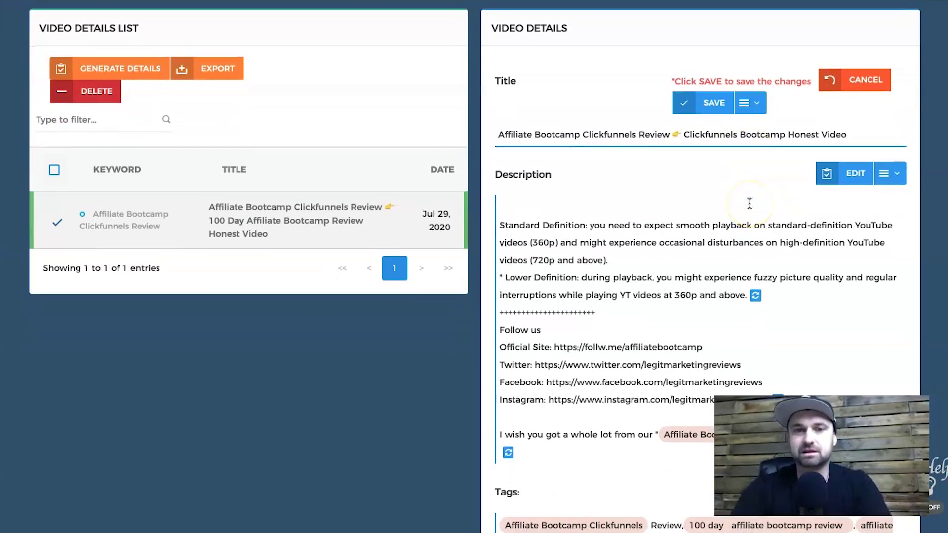
scroll(750, 203, down, 1)
scroll(749, 204, up, 1)
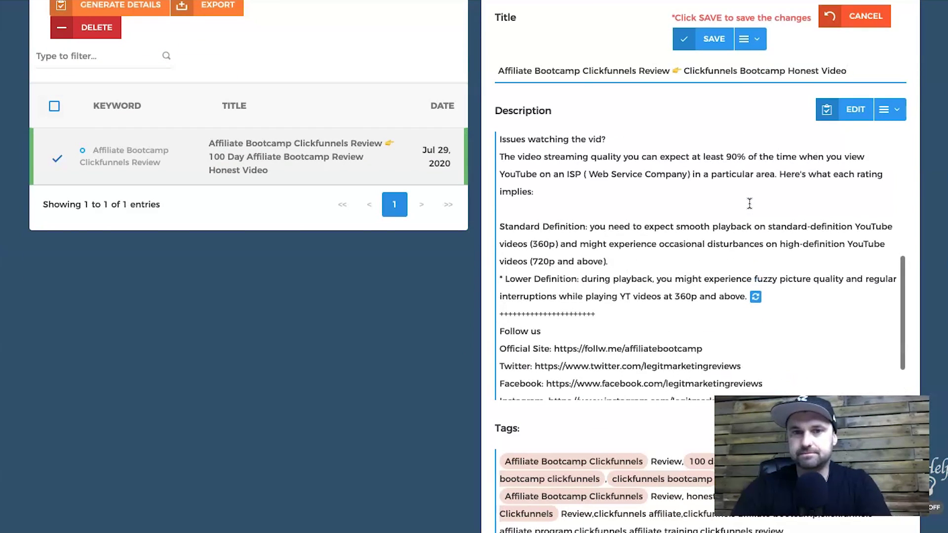
scroll(750, 204, up, 5)
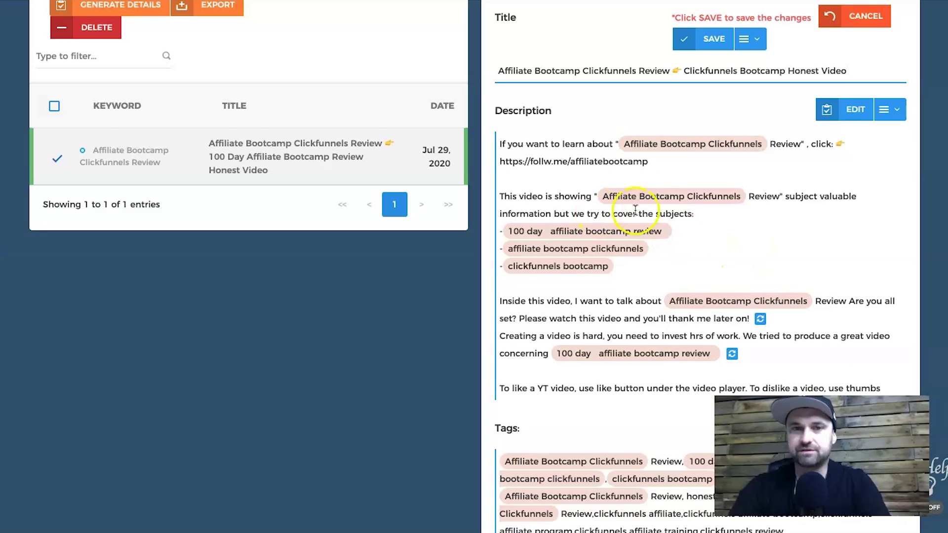
click(503, 146)
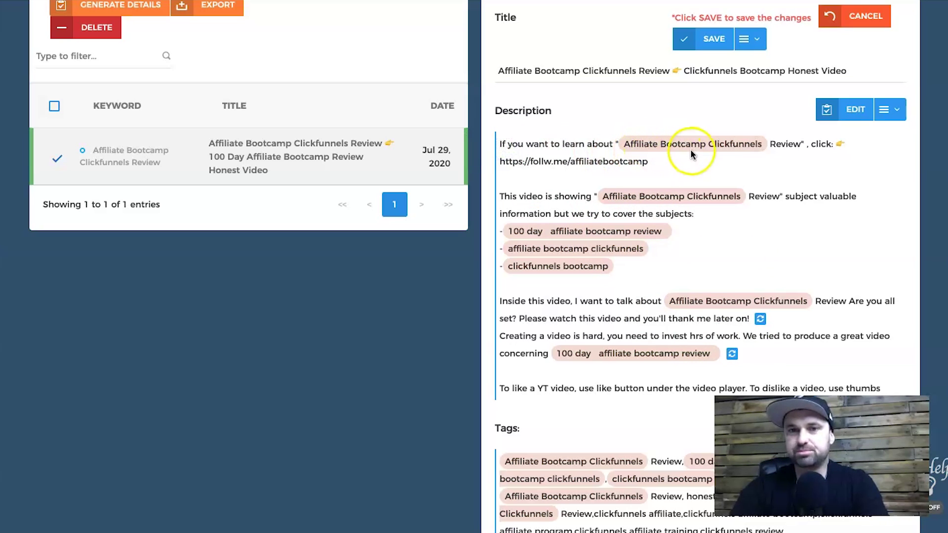
drag(513, 159, 616, 160)
click(614, 159)
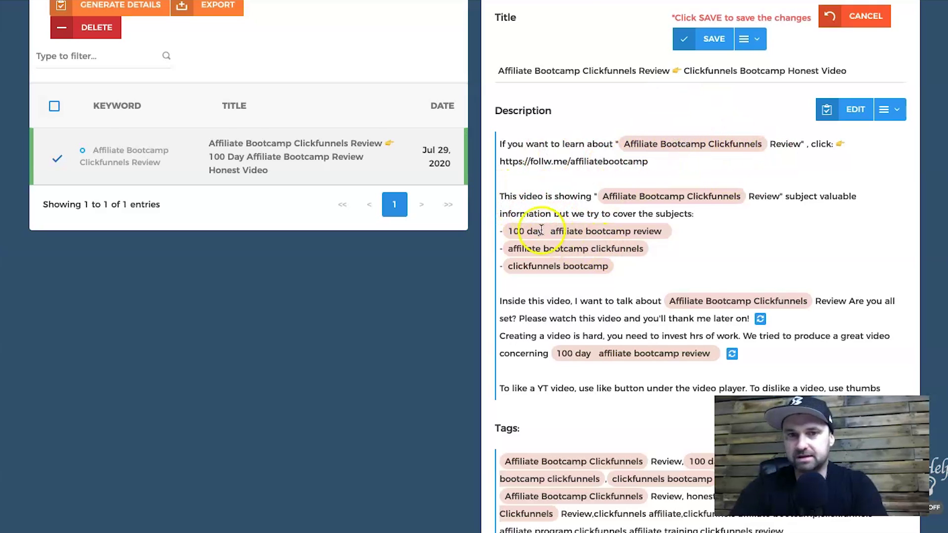
- Read the rest of the description and highlight the Standard Definition and Lower Definition playback paragraphs
scroll(730, 281, down, 2)
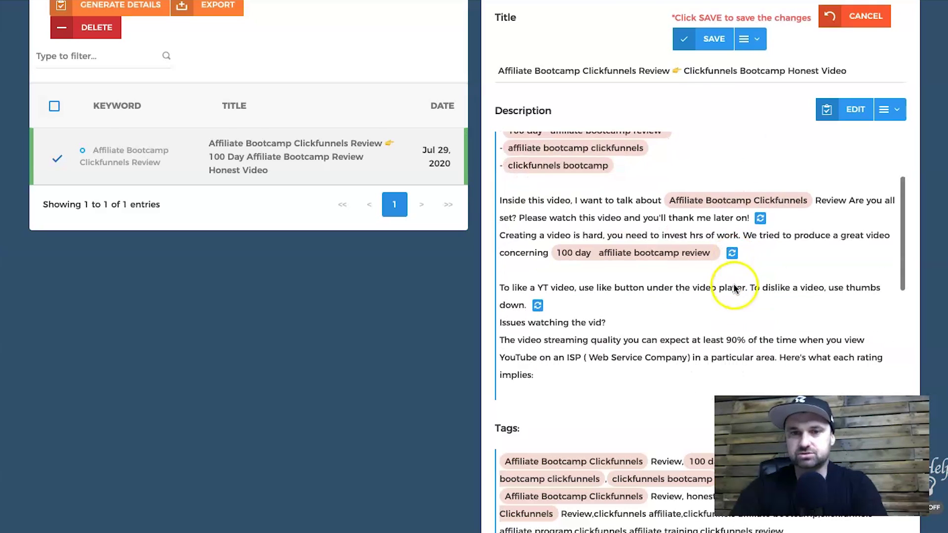
scroll(629, 252, down, 2)
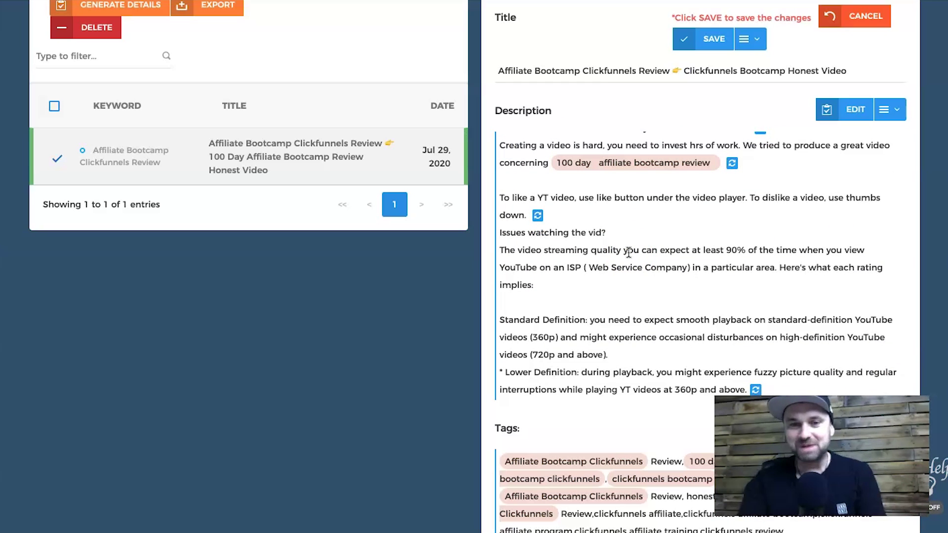
scroll(629, 252, down, 3)
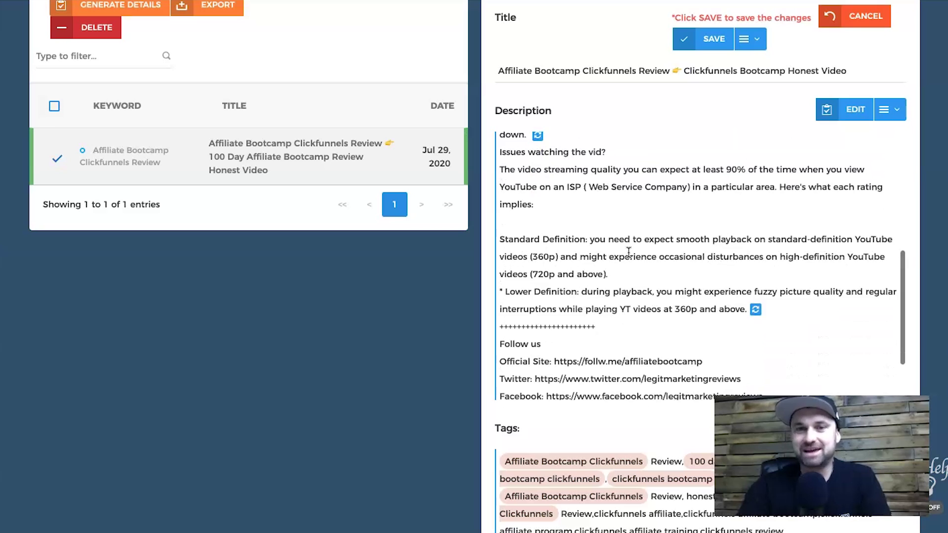
scroll(628, 253, down, 3)
click(502, 166)
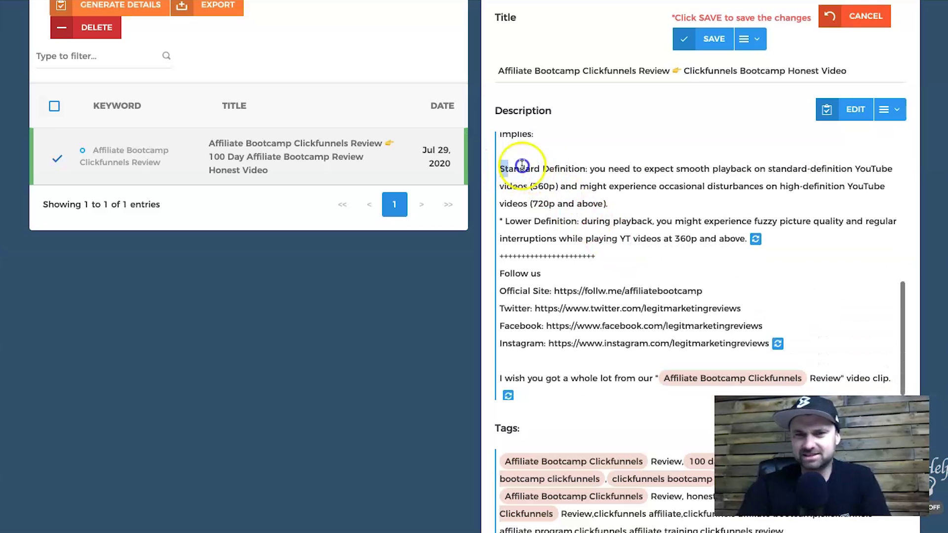
drag(502, 166, 610, 202)
click(750, 236)
click(780, 225)
click(550, 188)
drag(500, 169, 778, 237)
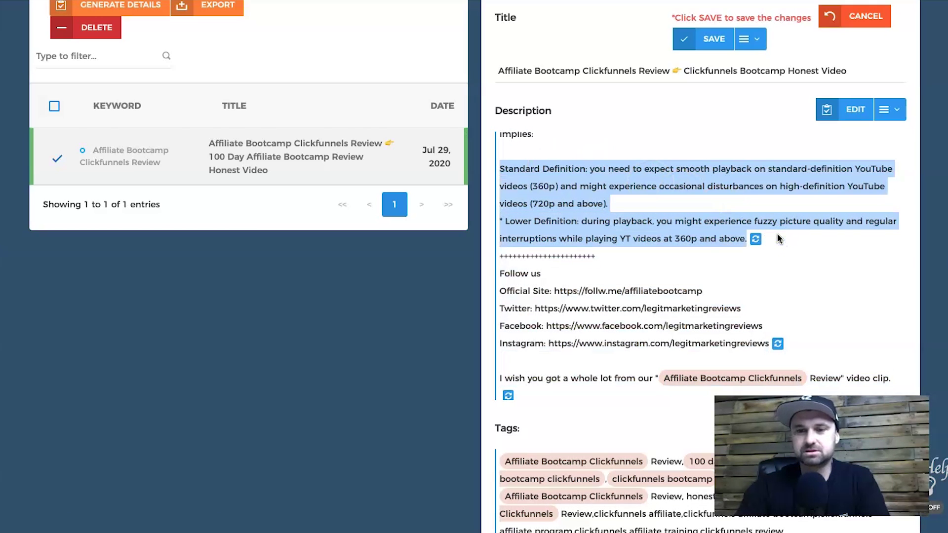
- Open the description for editing and delete the filler from "To like a yt video" through the standard definition paragraph
scroll(781, 220, up, 2)
click(843, 110)
scroll(603, 306, down, 3)
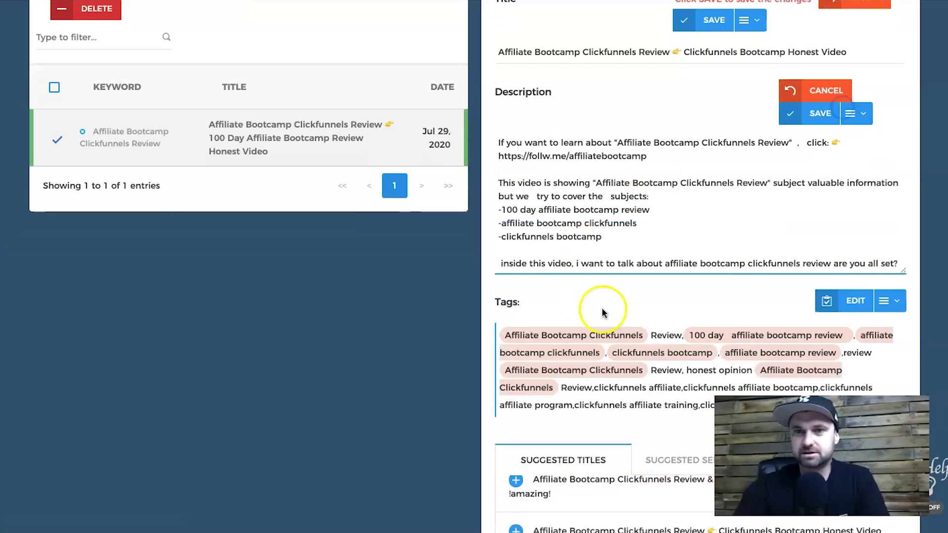
scroll(603, 314, down, 2)
scroll(602, 310, up, 5)
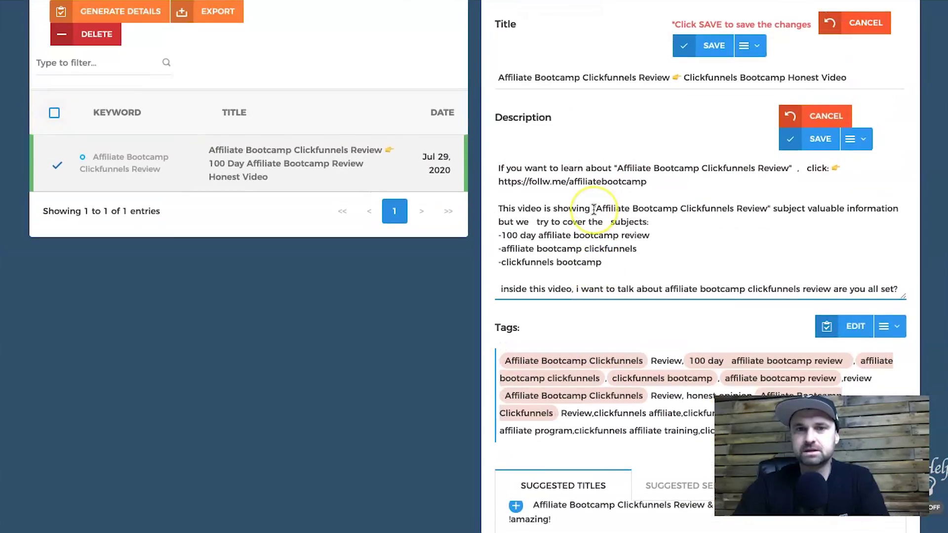
scroll(594, 210, down, 2)
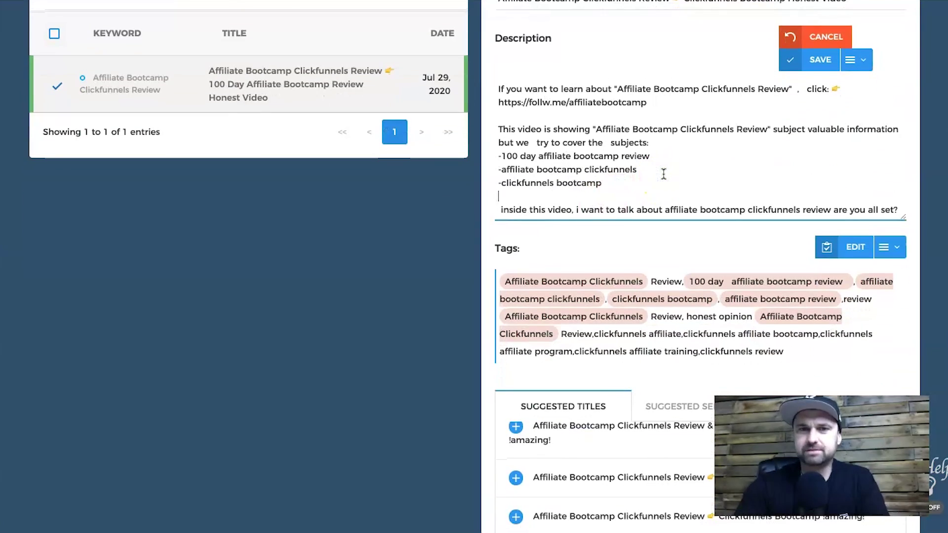
scroll(664, 174, down, 3)
scroll(664, 174, down, 1)
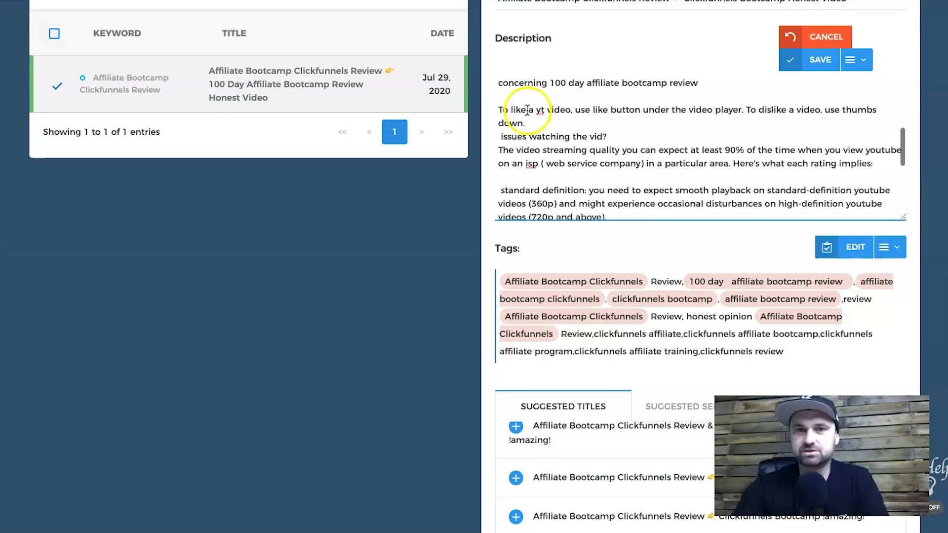
drag(498, 105, 773, 205)
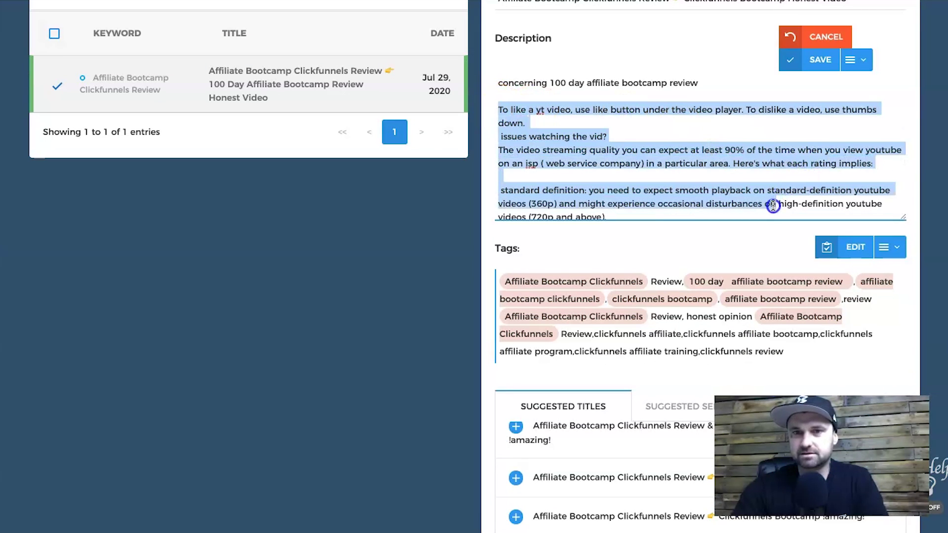
key(BackSpace)
scroll(620, 140, up, 3)
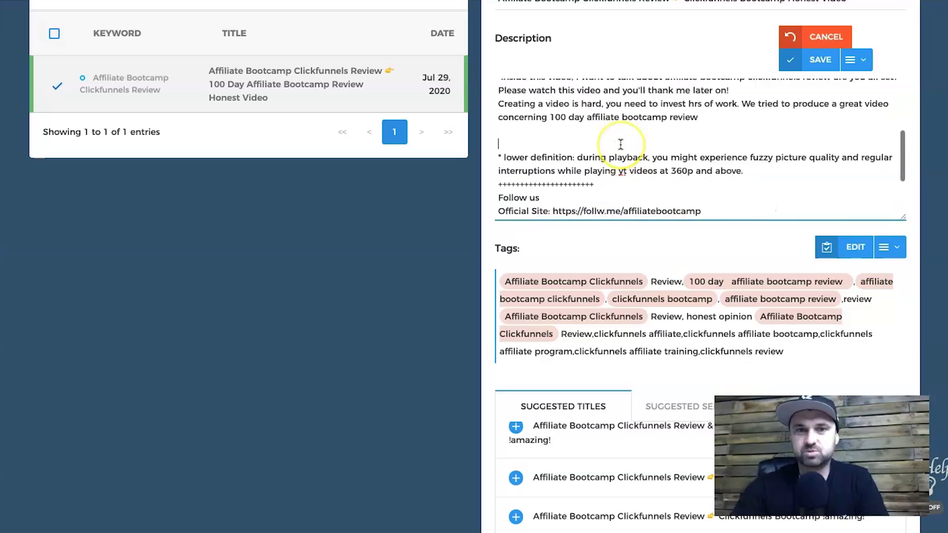
- Delete the remaining lower definition sentence and its leftover full stop above the "Follow us" divider
scroll(621, 140, down, 1)
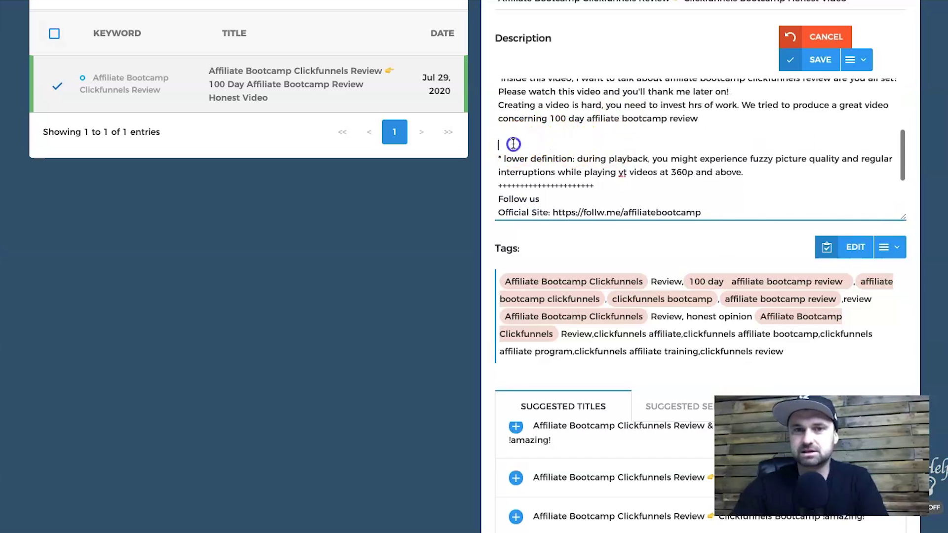
drag(509, 143, 742, 172)
key(BackSpace)
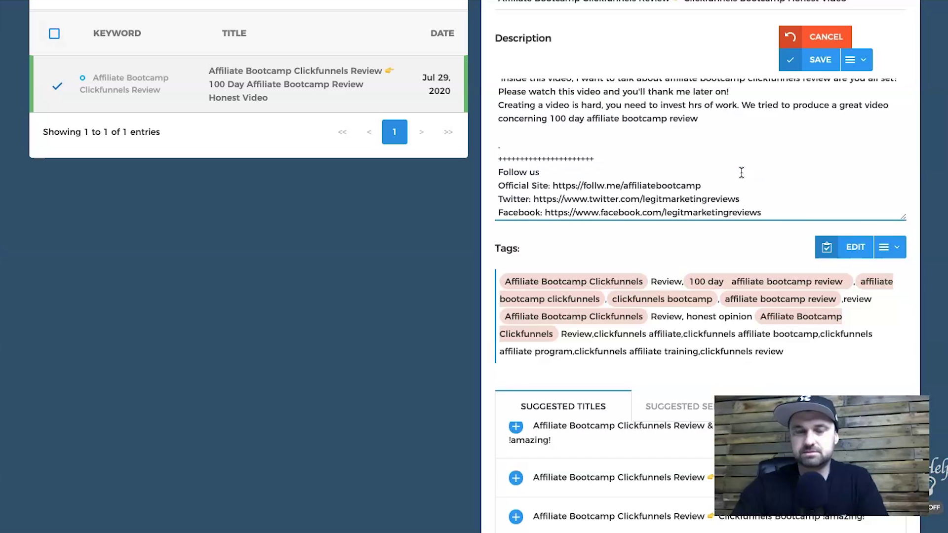
key(BackSpace)
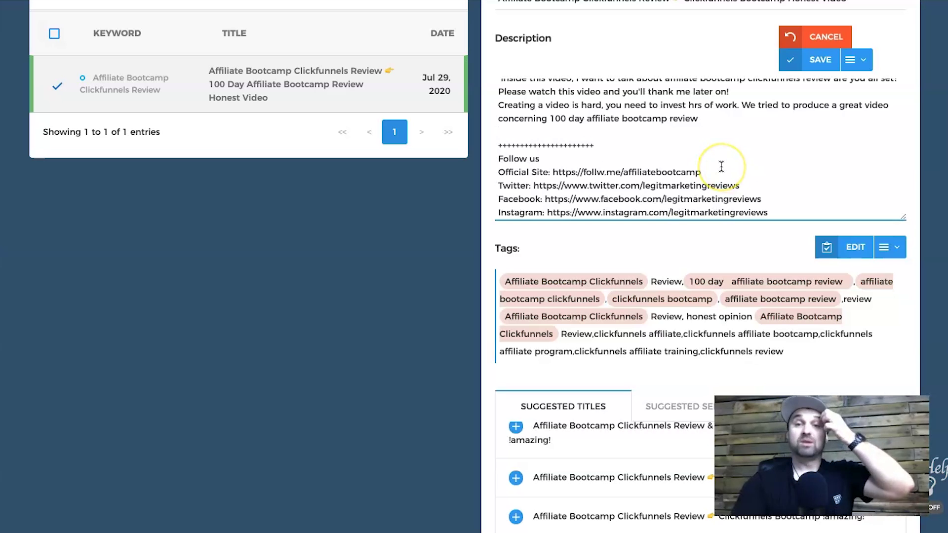
- Examine the "Follow us" links and closing line of the description, highlighting the Facebook address
scroll(722, 167, down, 2)
drag(499, 129, 774, 182)
click(773, 182)
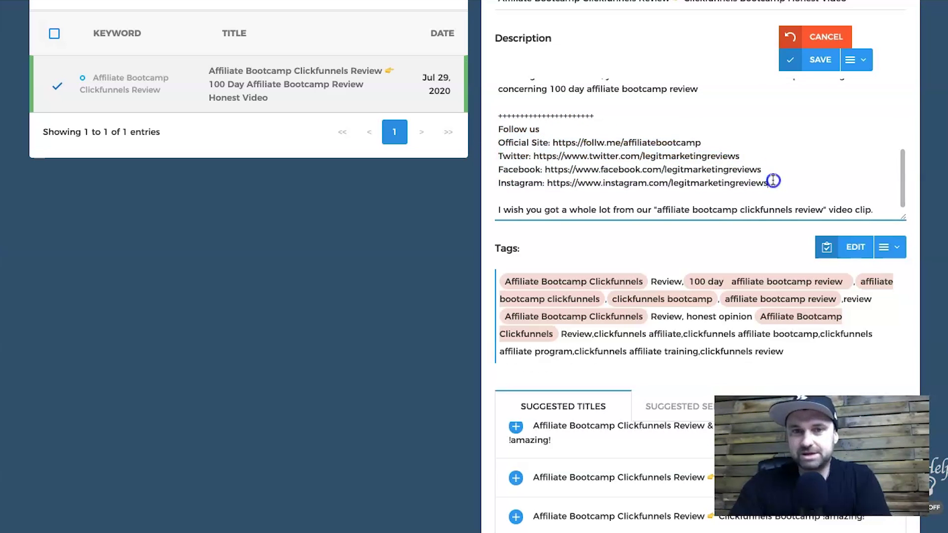
click(648, 210)
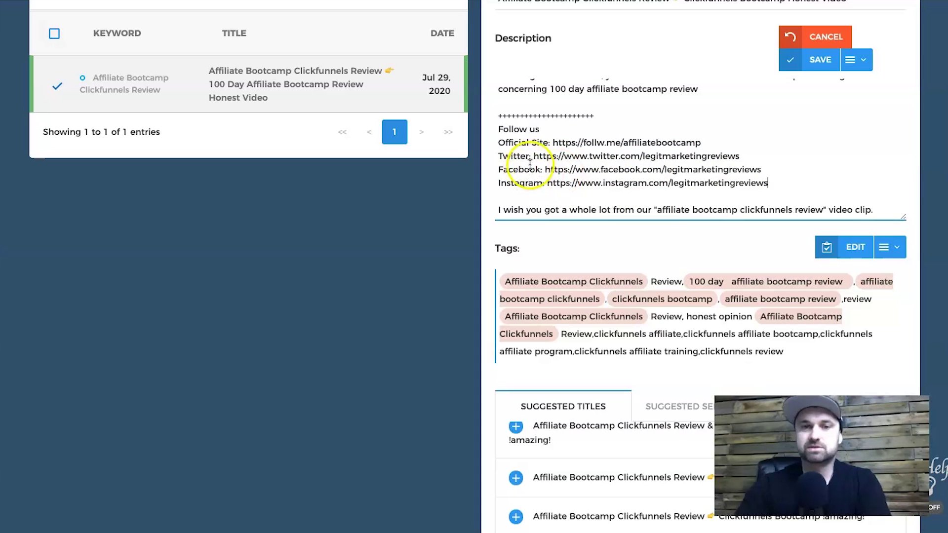
drag(545, 170, 757, 169)
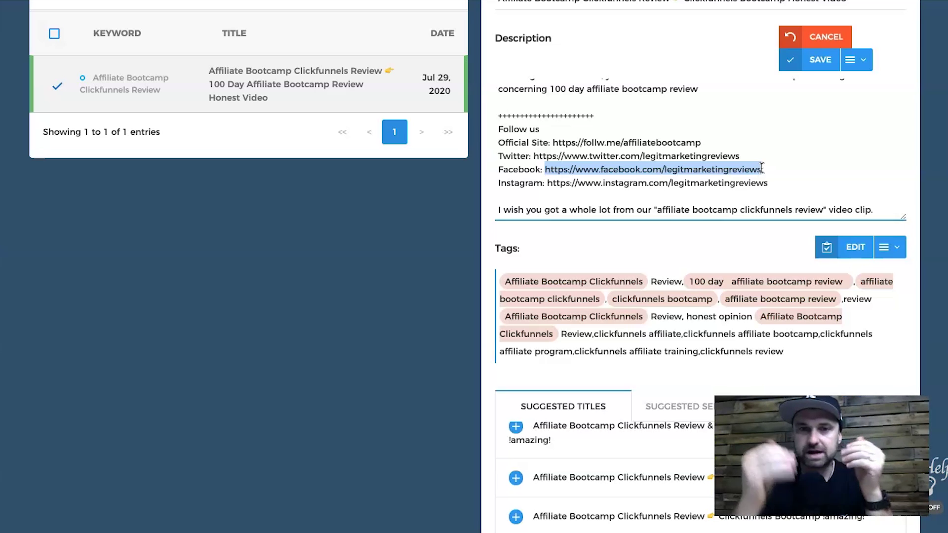
click(738, 169)
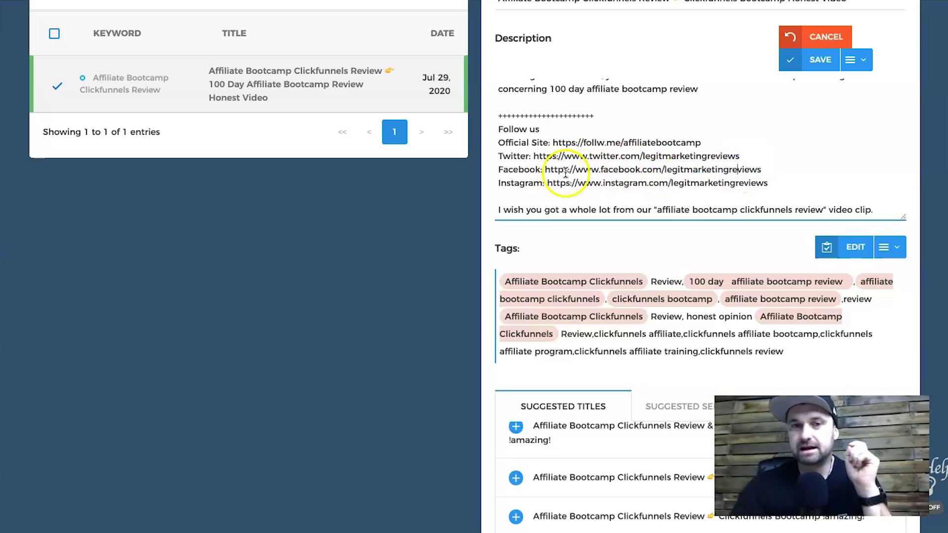
- Review the description's social links and opening text, highlighting the Facebook address and the closing "I wish you got a whole lot" line
drag(545, 169, 760, 169)
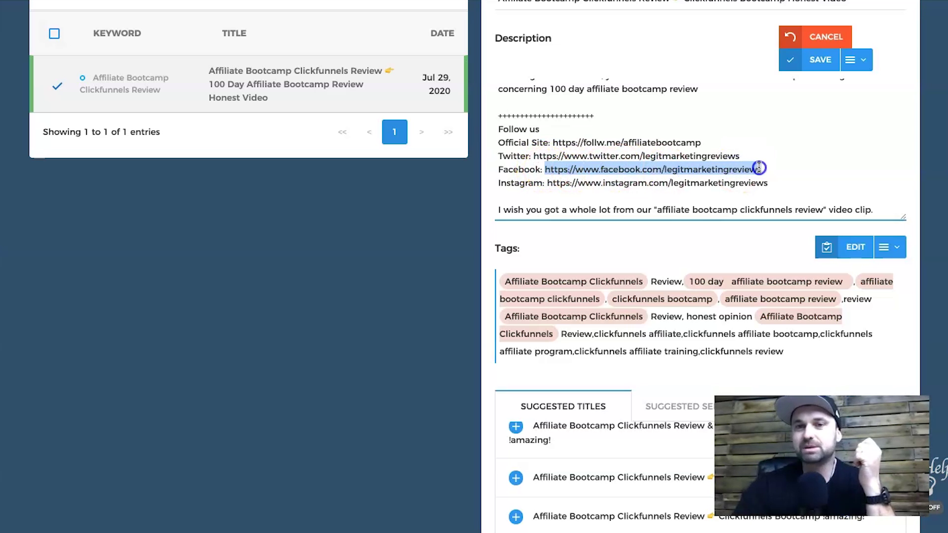
click(742, 169)
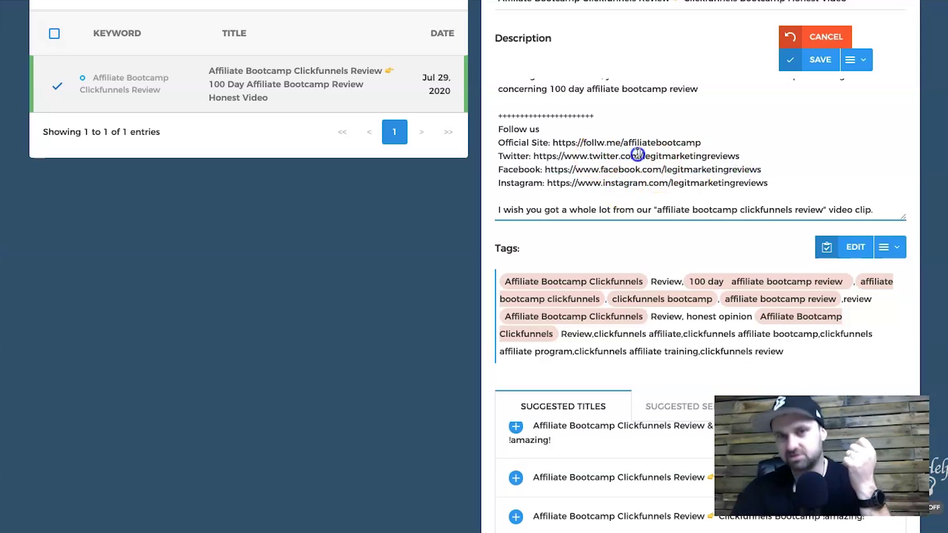
click(629, 142)
scroll(632, 143, up, 5)
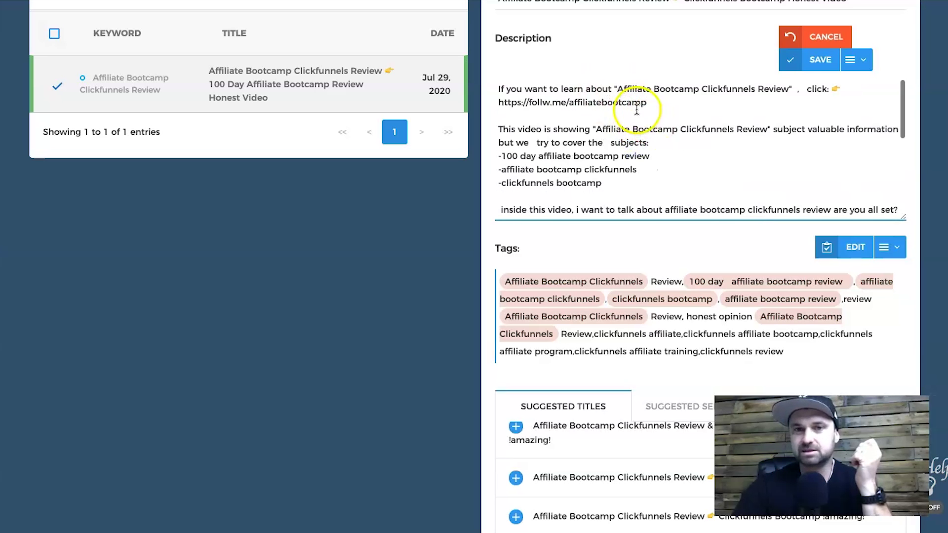
scroll(635, 109, down, 5)
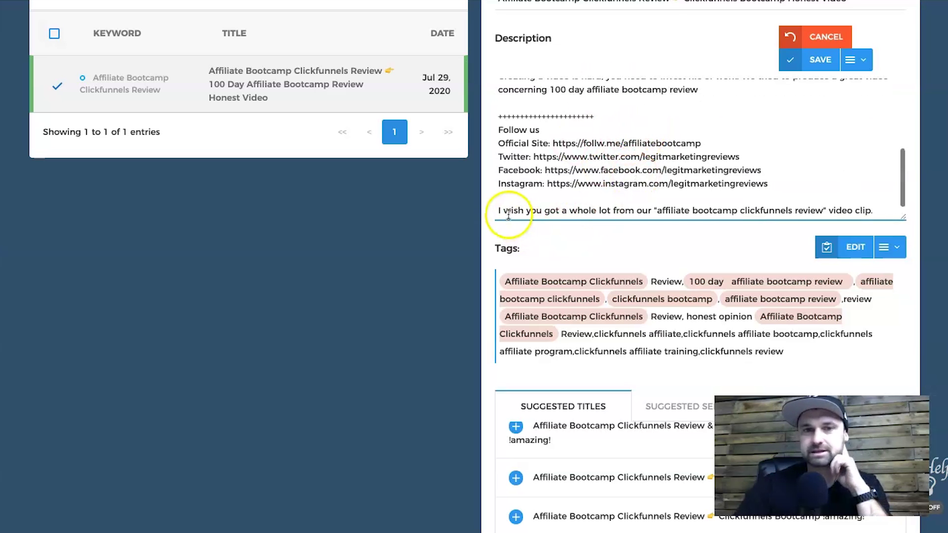
drag(501, 208, 830, 206)
click(711, 209)
click(830, 205)
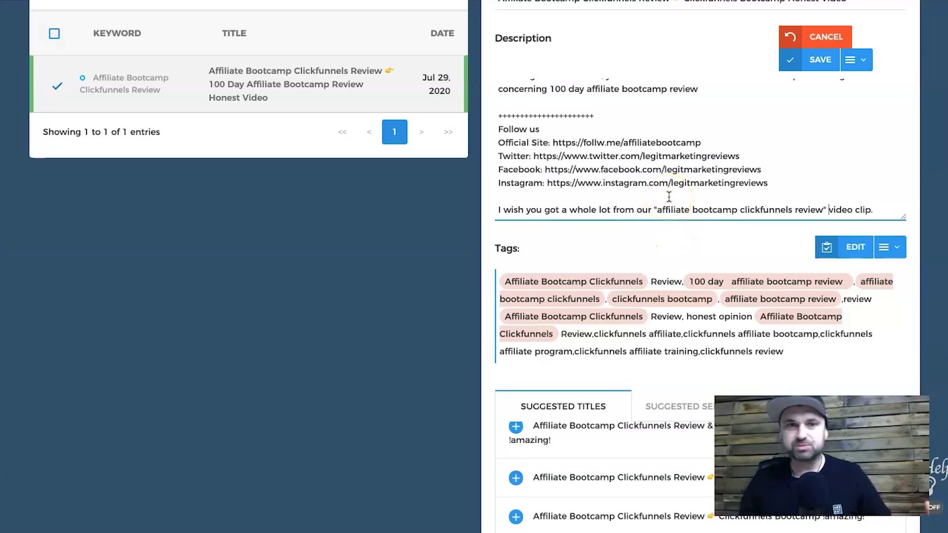
- Remove the extra spaces from the description line "but we try to cover the subjects:"
scroll(669, 196, up, 3)
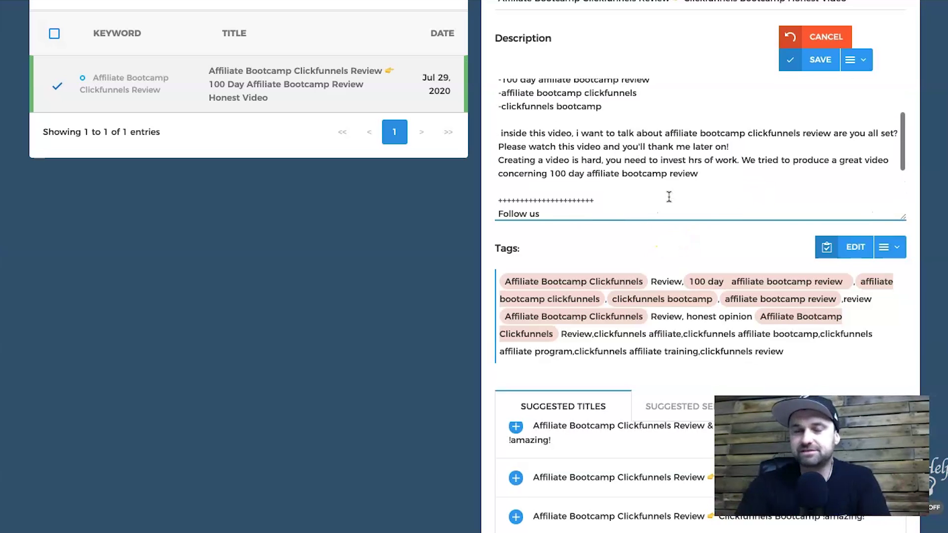
scroll(669, 197, up, 3)
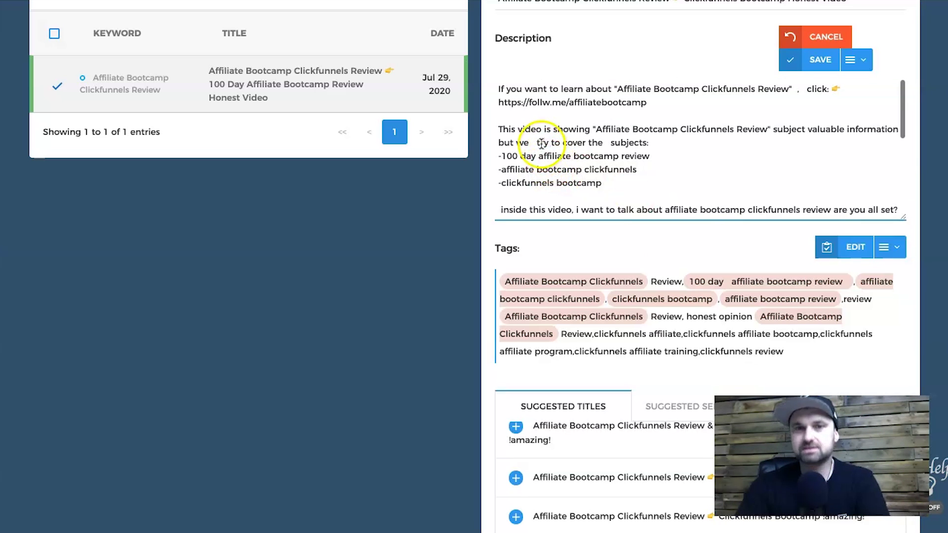
click(537, 144)
key(BackSpace)
click(608, 143)
click(670, 168)
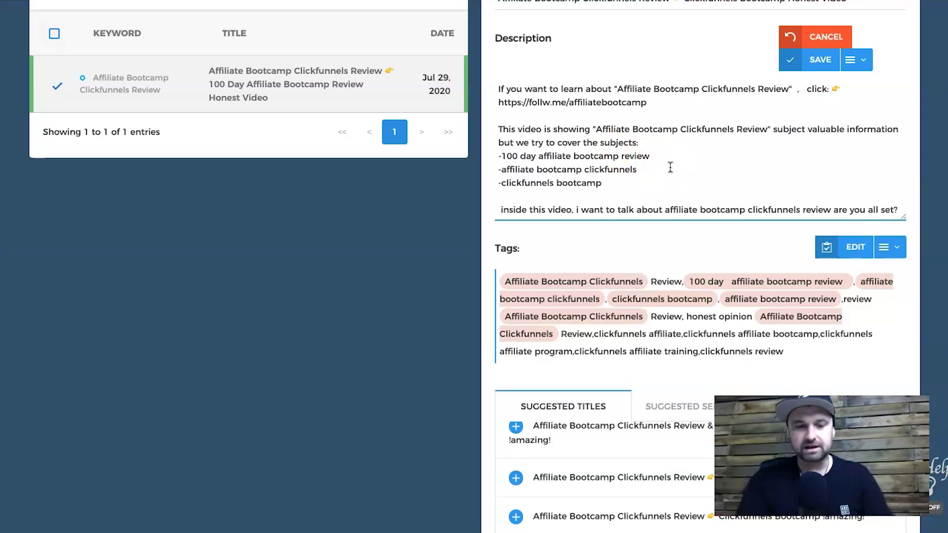
- Remove the extra spaces around the comma before "click:" in the description's opening line
scroll(670, 168, up, 1)
click(808, 123)
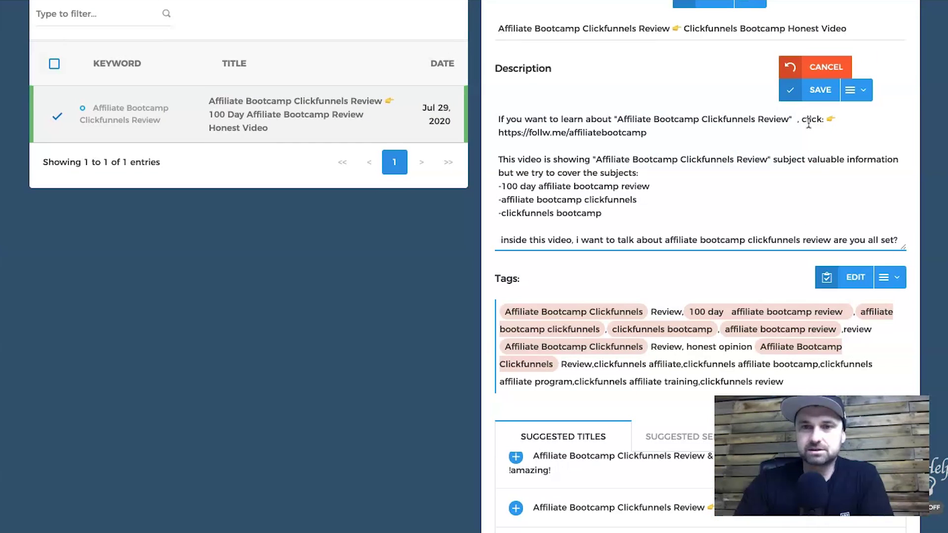
click(839, 221)
click(811, 155)
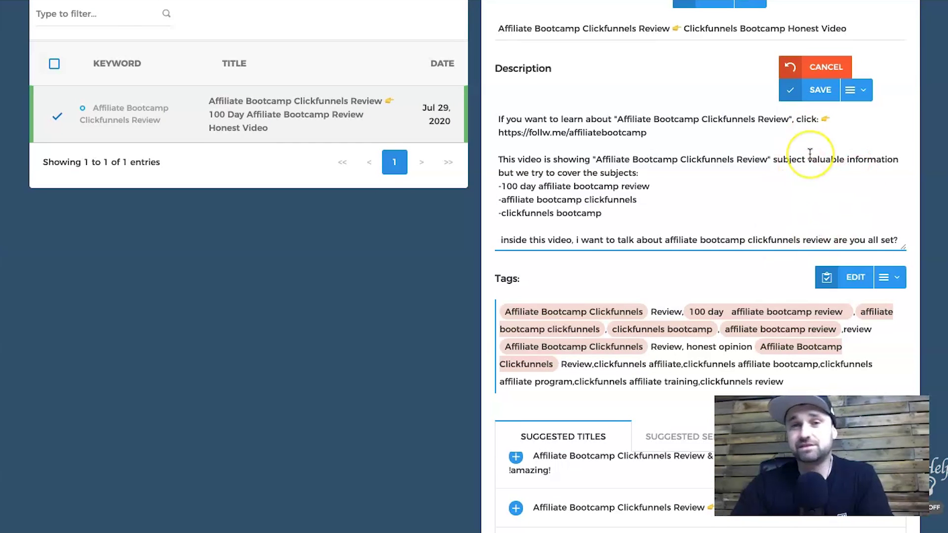
- Check the rest of the edited description and save its changes
scroll(810, 153, down, 5)
scroll(703, 205, down, 2)
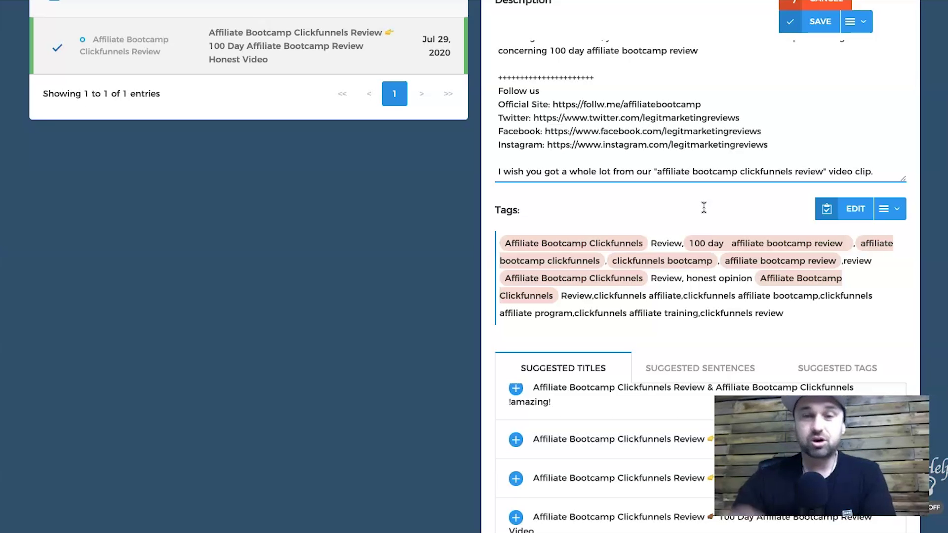
scroll(705, 207, up, 7)
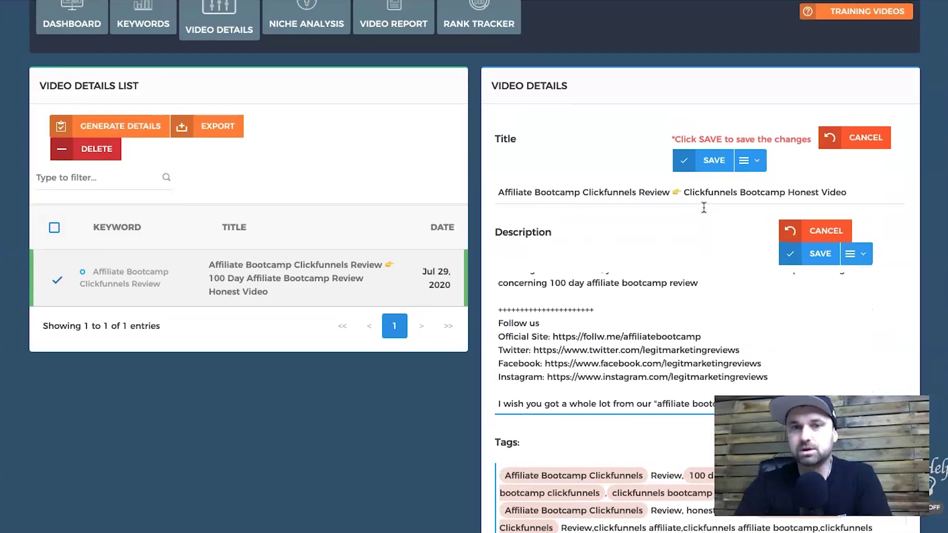
click(804, 252)
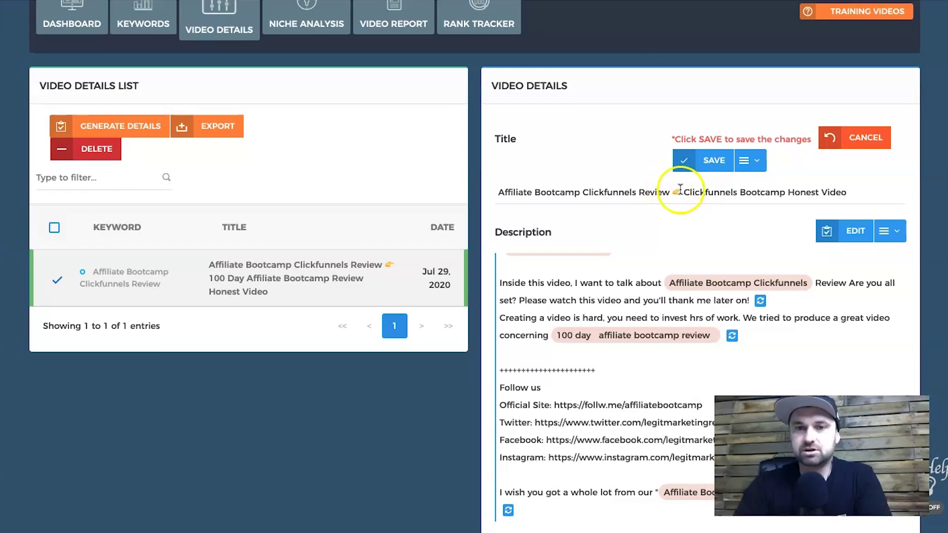
- Look over the saved description's ending, the tags and the list of suggested titles
scroll(668, 189, down, 7)
scroll(599, 261, down, 4)
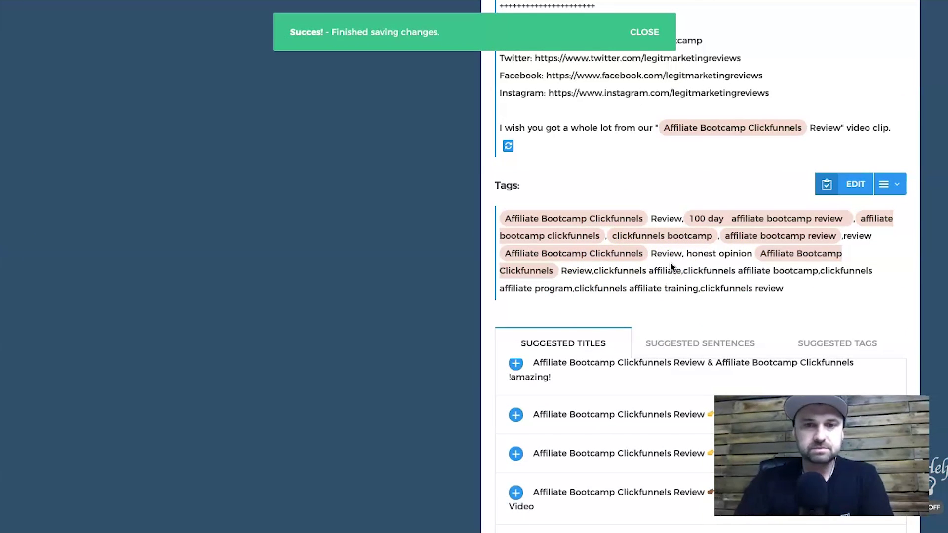
scroll(670, 262, down, 3)
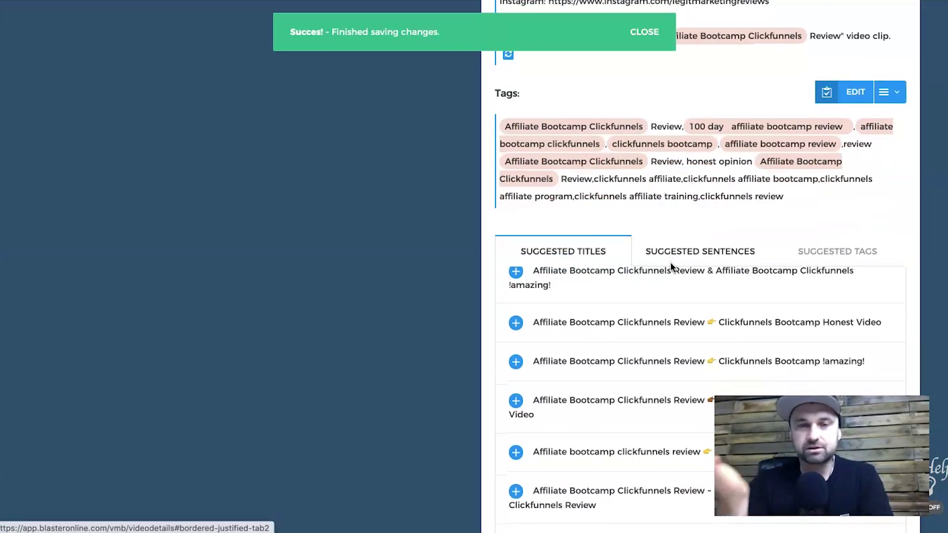
scroll(671, 262, down, 4)
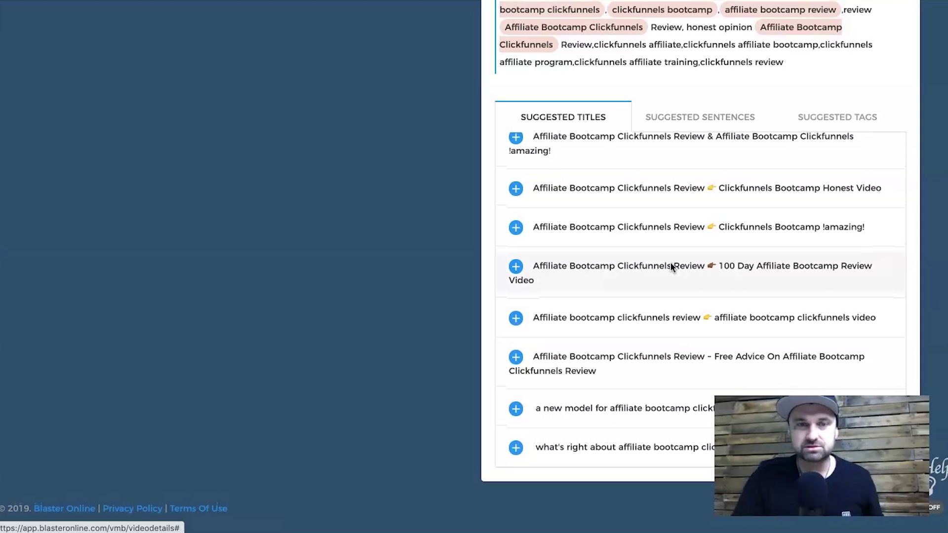
scroll(671, 261, up, 10)
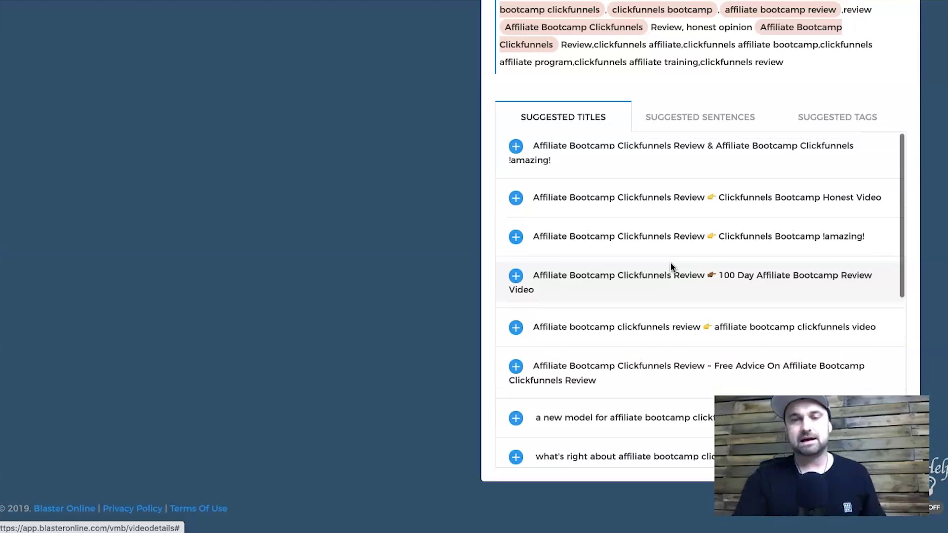
scroll(398, 241, up, 3)
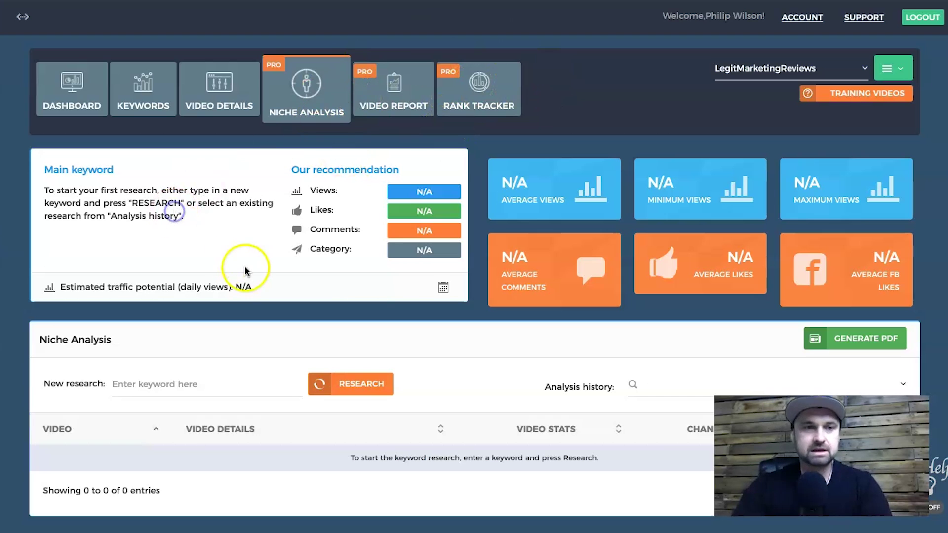
- Run a niche analysis for the keyword "affiliate bootcamp clickfunnels review"
click(171, 381)
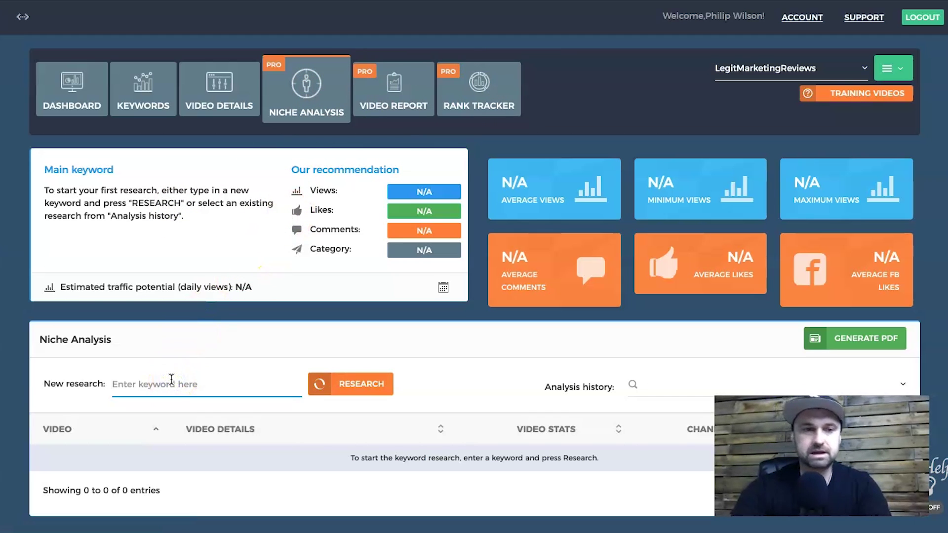
text(affiliate bootcam)
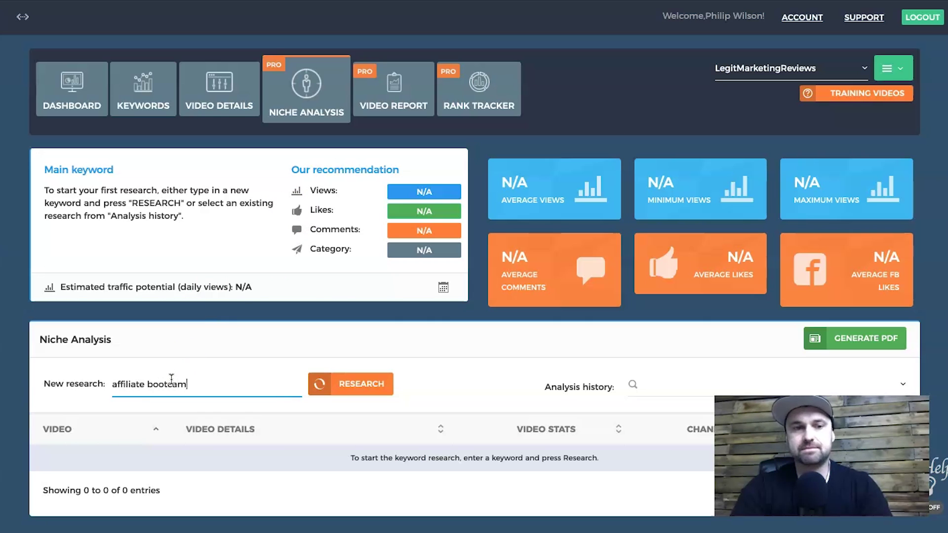
text(p clickfunnels review)
click(345, 385)
- Examine the niche analysis results, covering the ranked videos, the ranking difficulty, the recommendations and the best title and description
scroll(482, 356, down, 1)
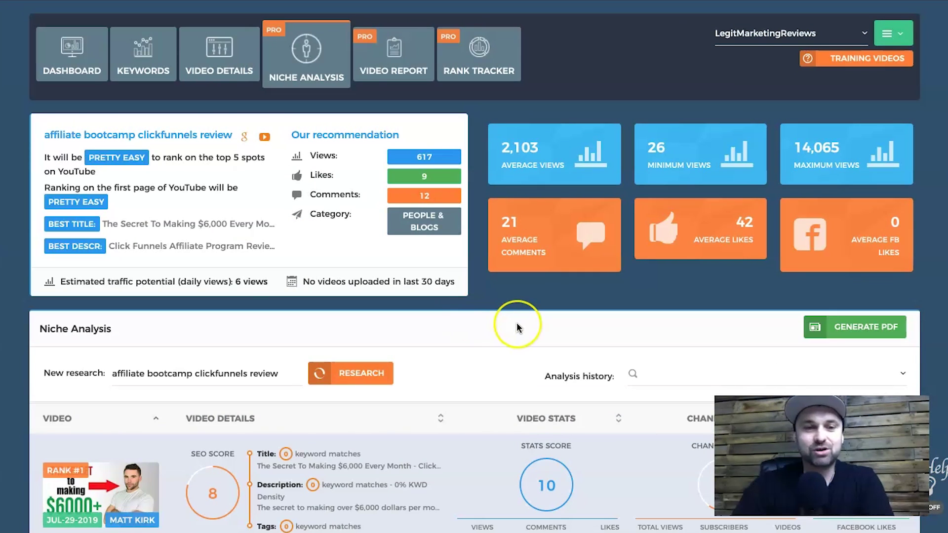
scroll(517, 327, down, 5)
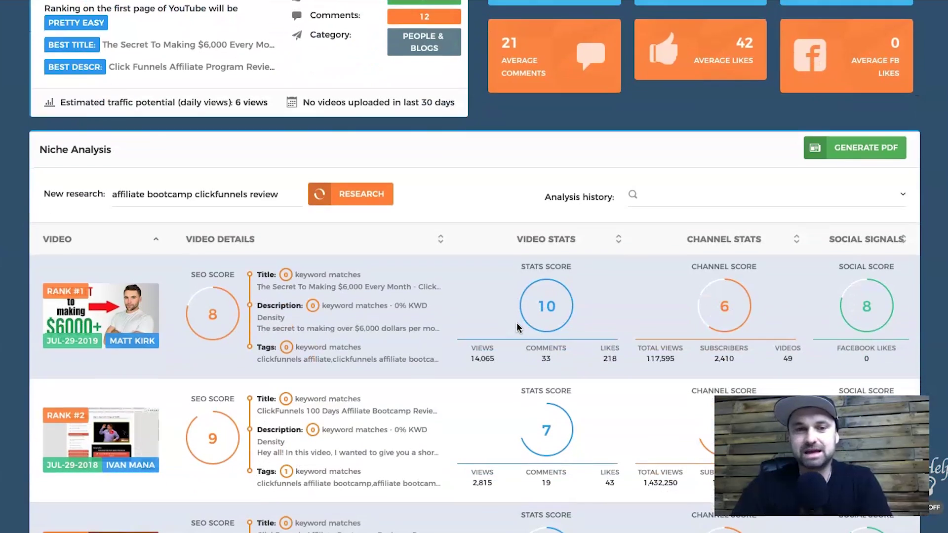
scroll(615, 308, down, 1)
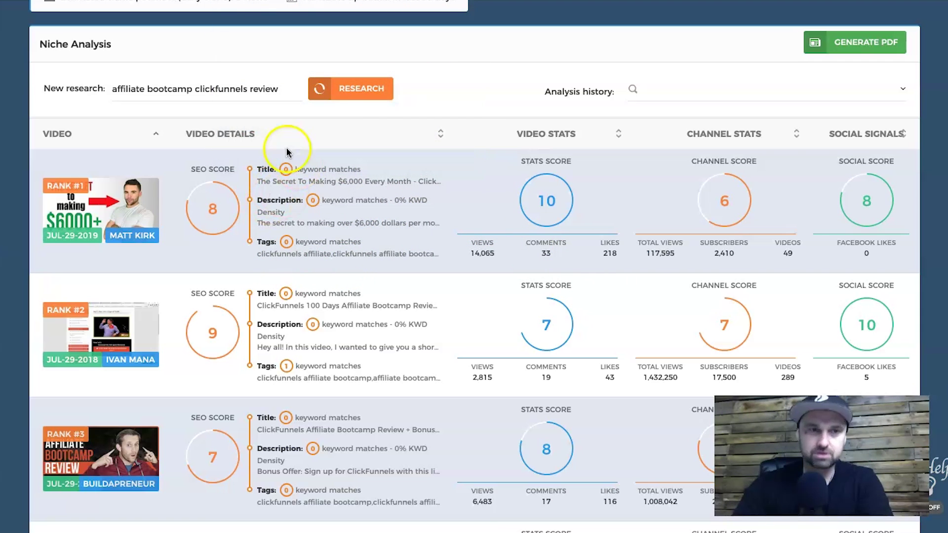
scroll(514, 123, down, 15)
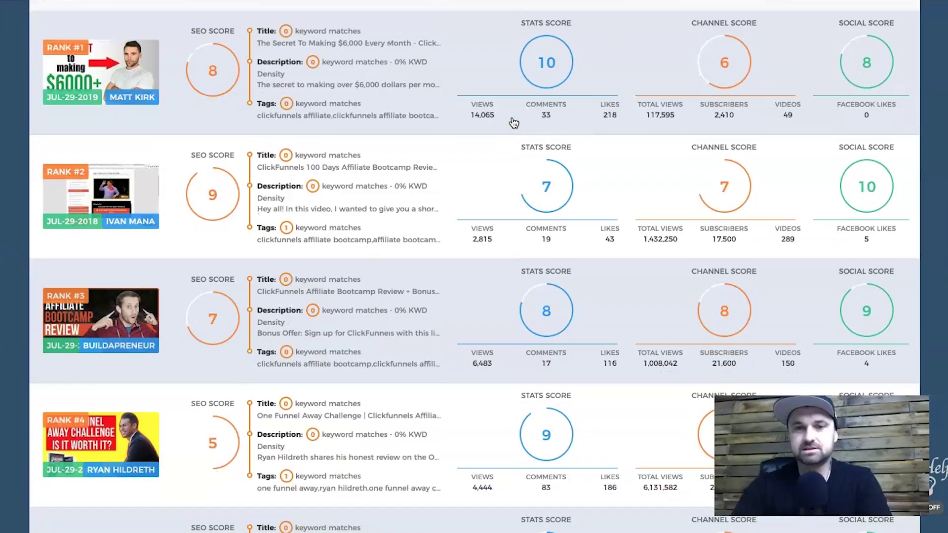
scroll(514, 122, down, 5)
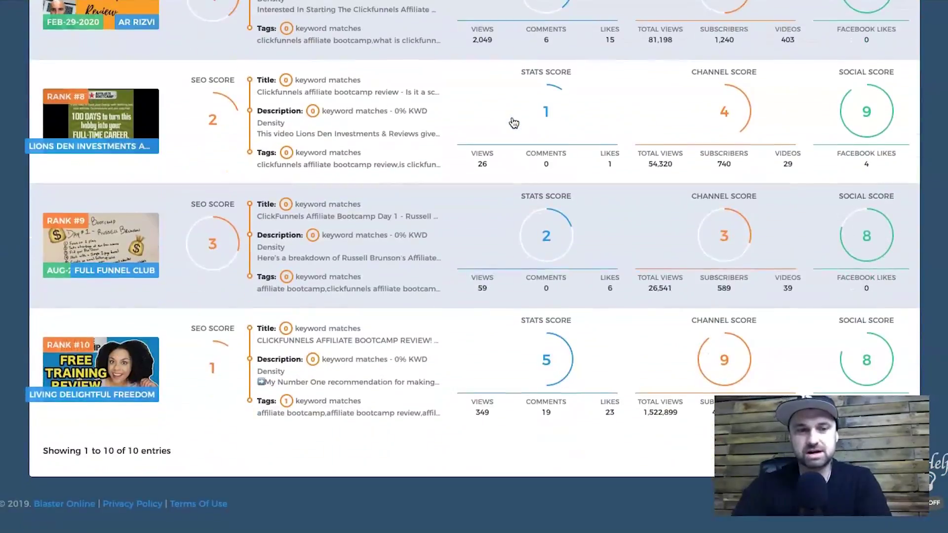
scroll(514, 123, up, 20)
scroll(514, 122, down, 4)
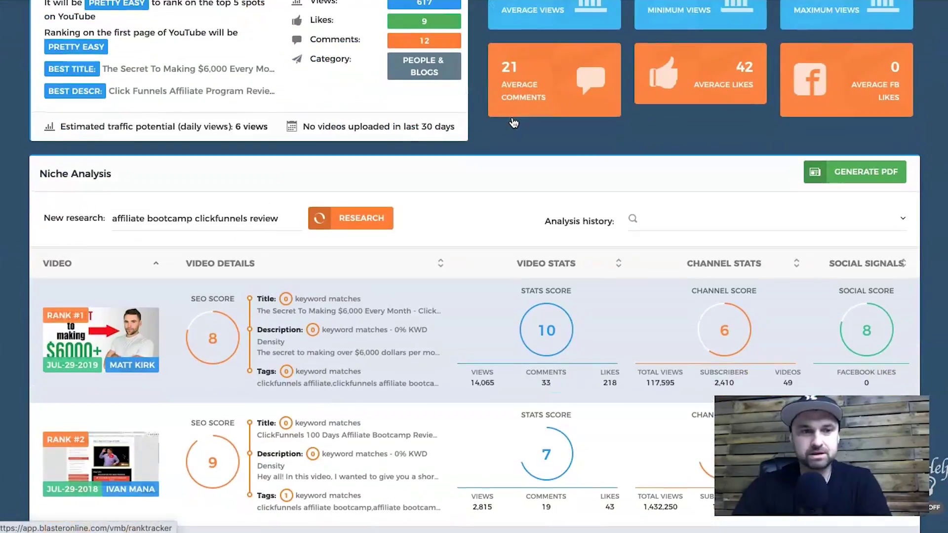
scroll(196, 133, up, 1)
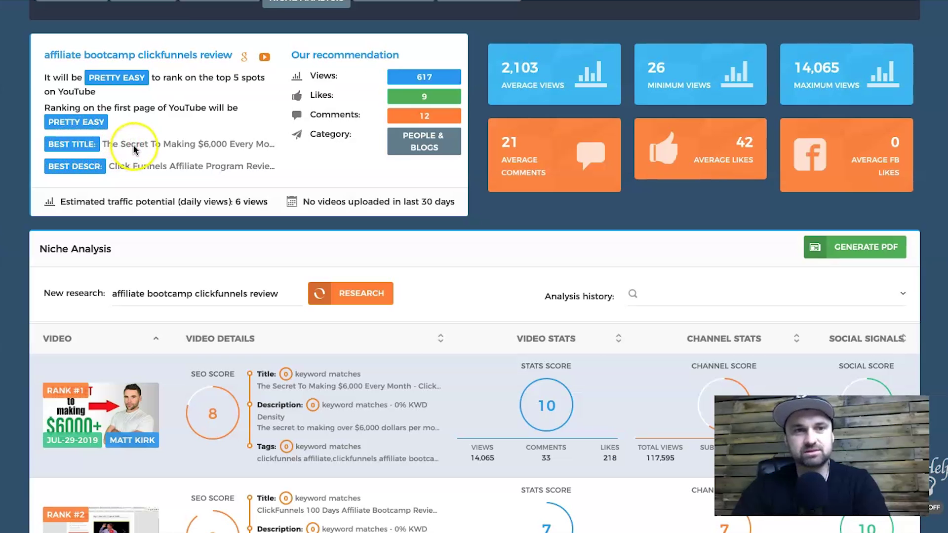
click(157, 165)
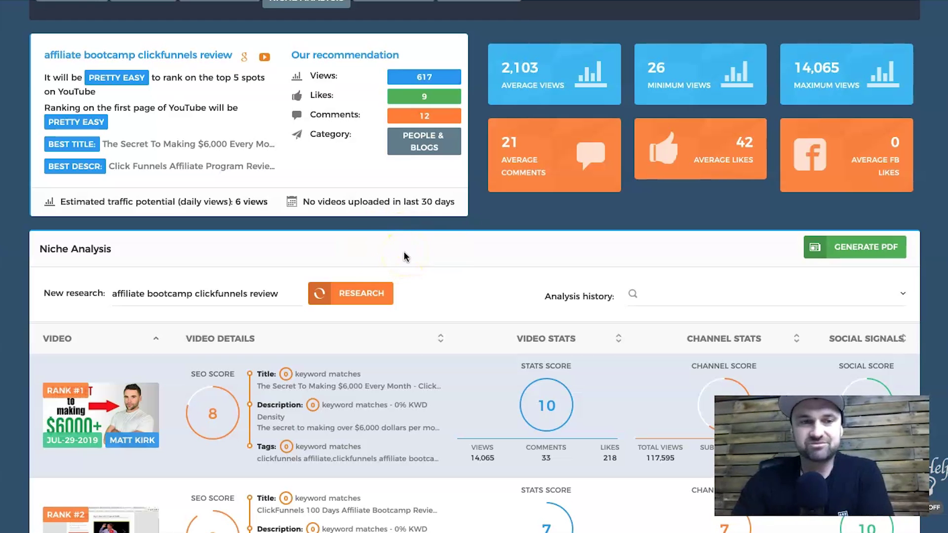
- Compare the SEO scores, keyword matches and video statistics of the top-ranked videos in the niche analysis table
scroll(404, 257, down, 4)
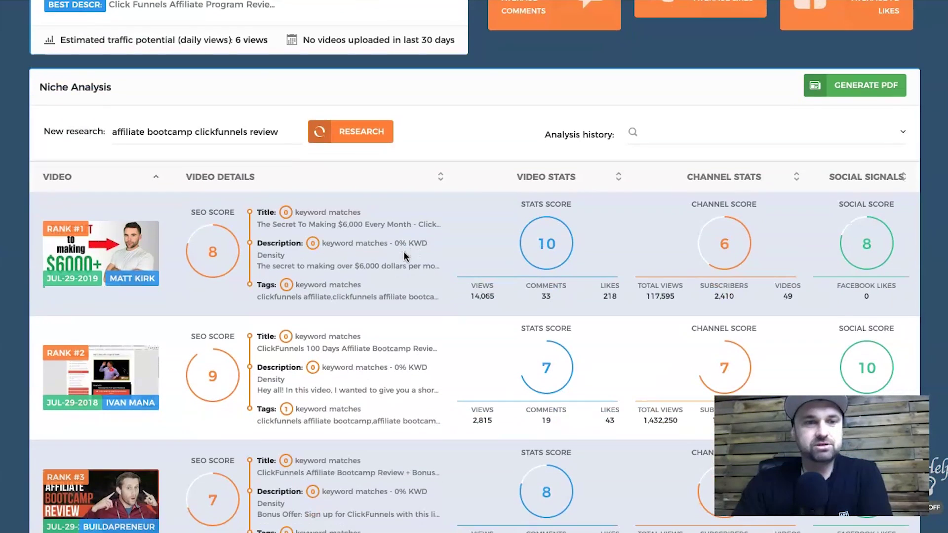
click(216, 270)
click(193, 204)
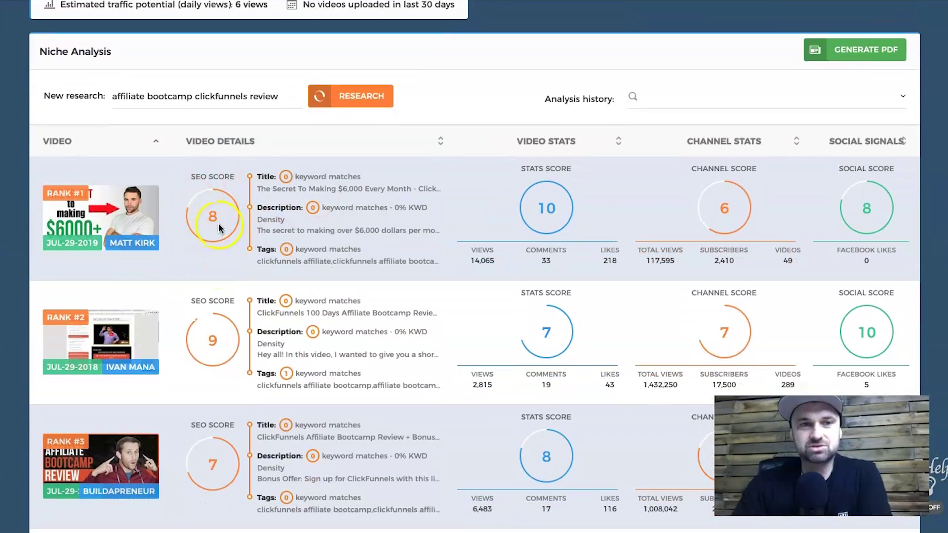
scroll(212, 214, down, 1)
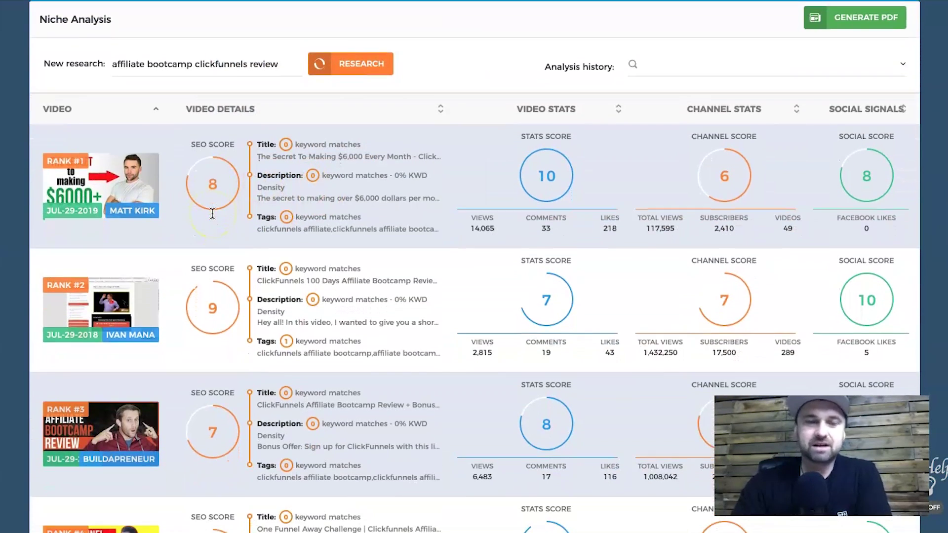
scroll(212, 214, down, 3)
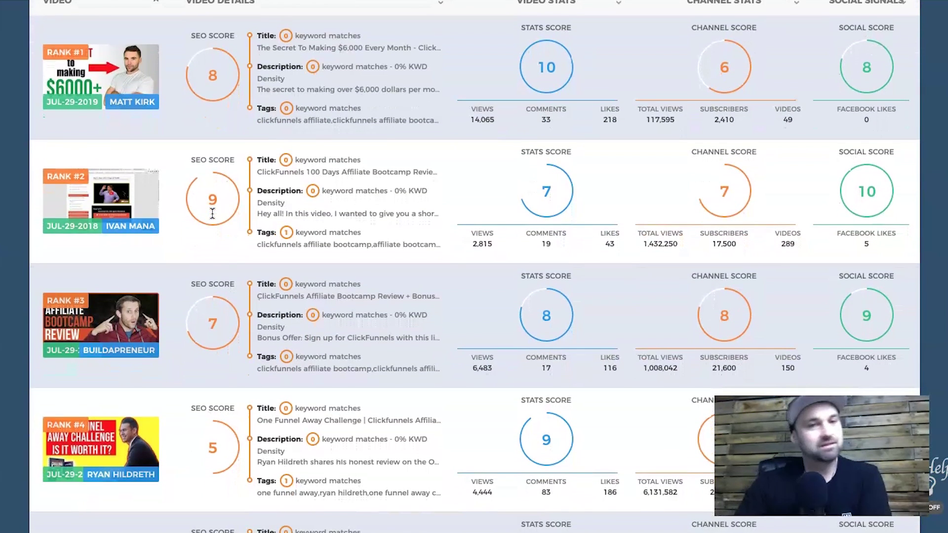
scroll(330, 182, up, 3)
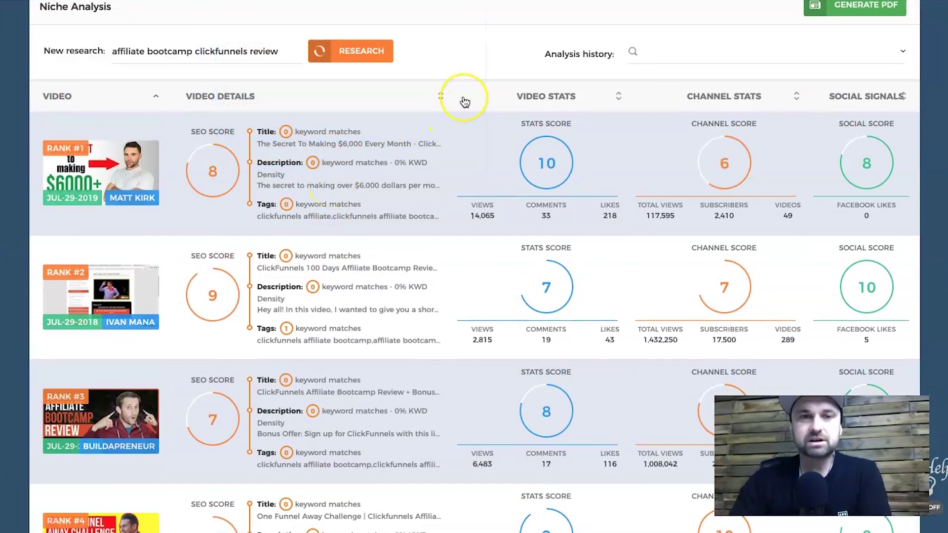
scroll(462, 96, up, 2)
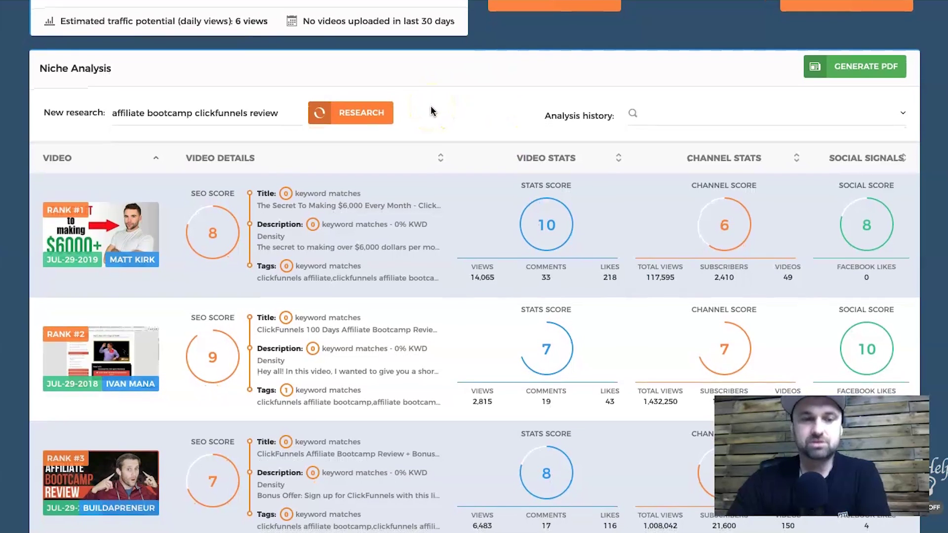
scroll(431, 111, down, 2)
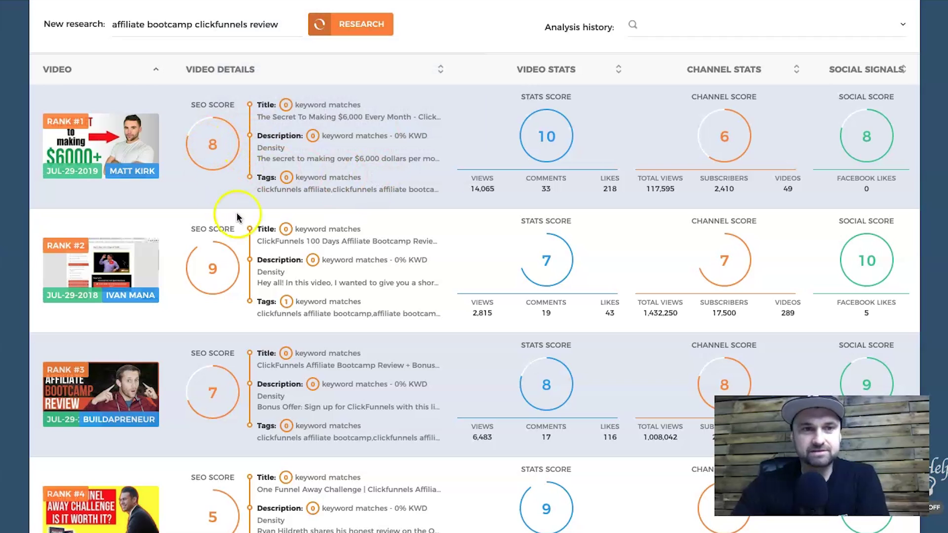
- Review the SEO, stats, channel and social scores of all ten ranked videos in the niche analysis table
scroll(212, 277, down, 3)
scroll(221, 321, down, 4)
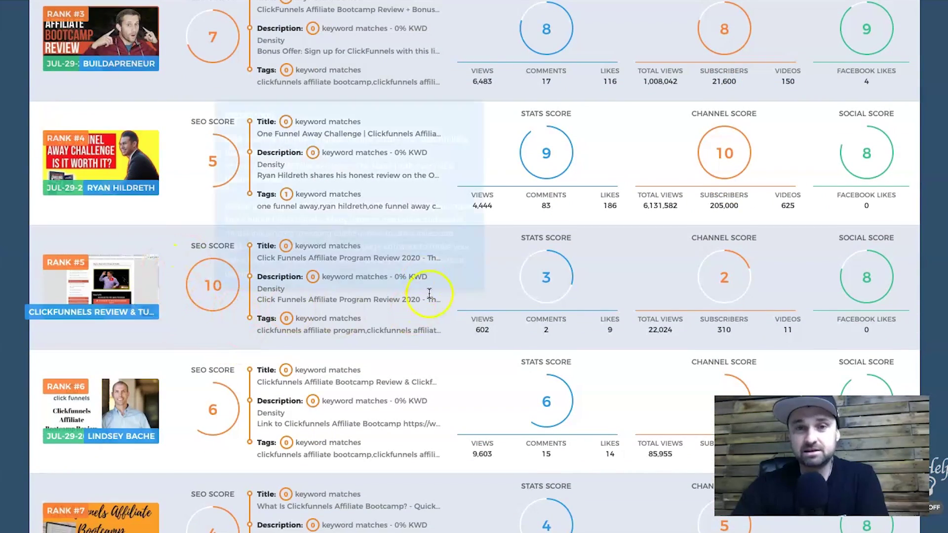
scroll(317, 326, down, 2)
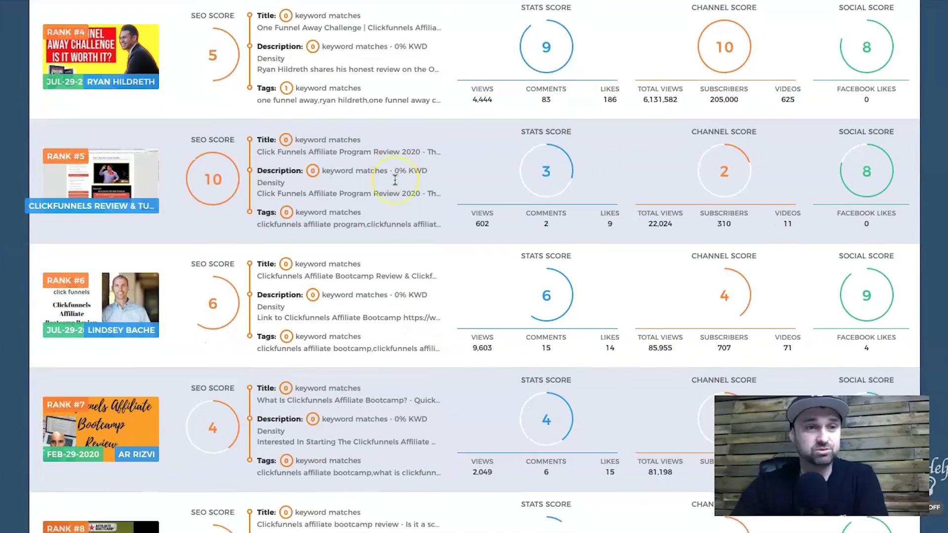
scroll(346, 222, down, 7)
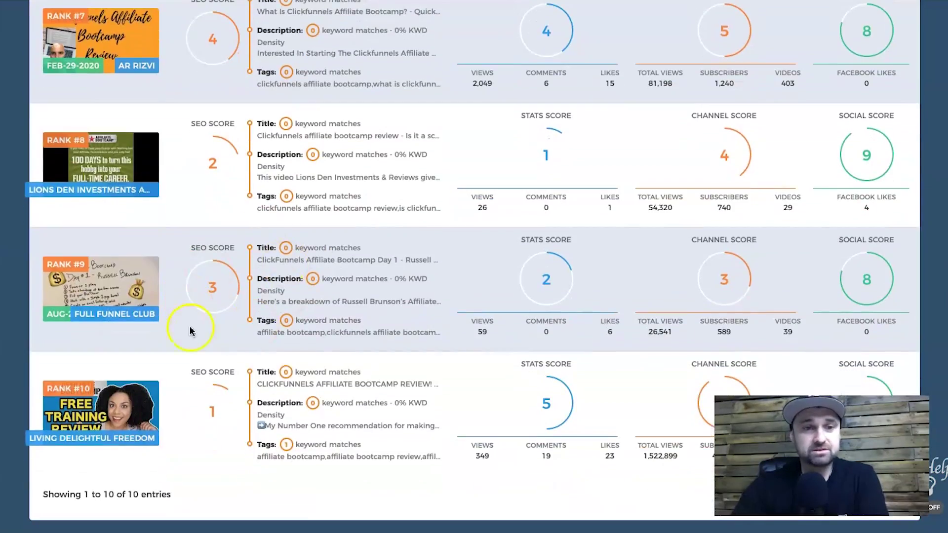
scroll(186, 333, up, 15)
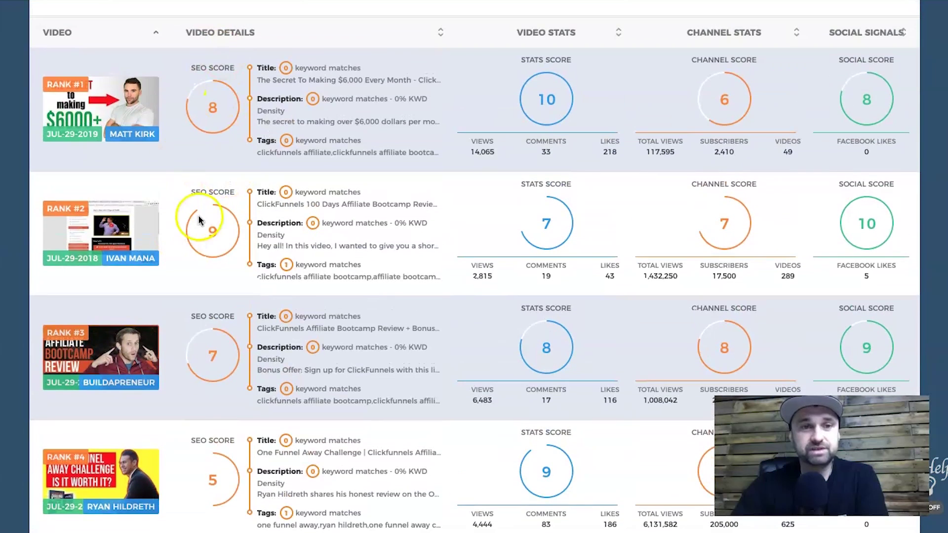
scroll(206, 277, down, 3)
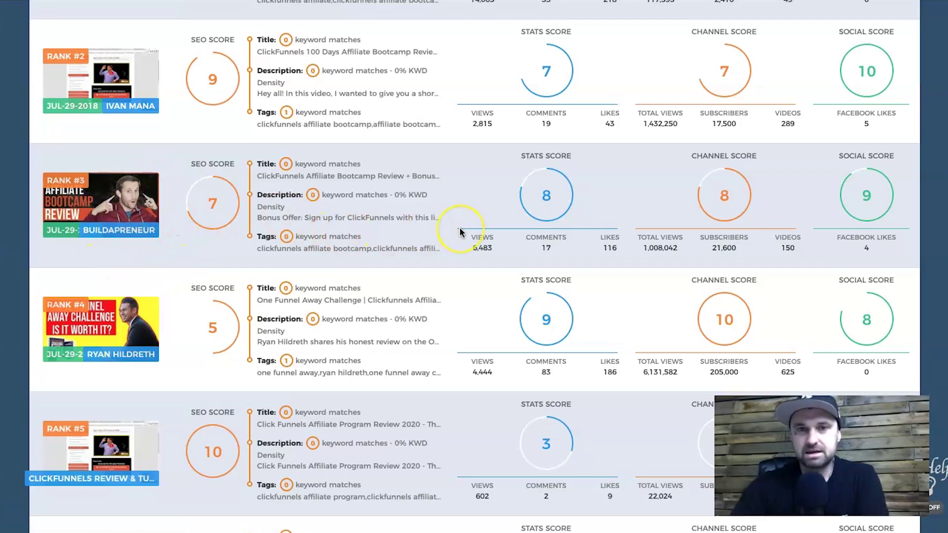
scroll(459, 231, up, 12)
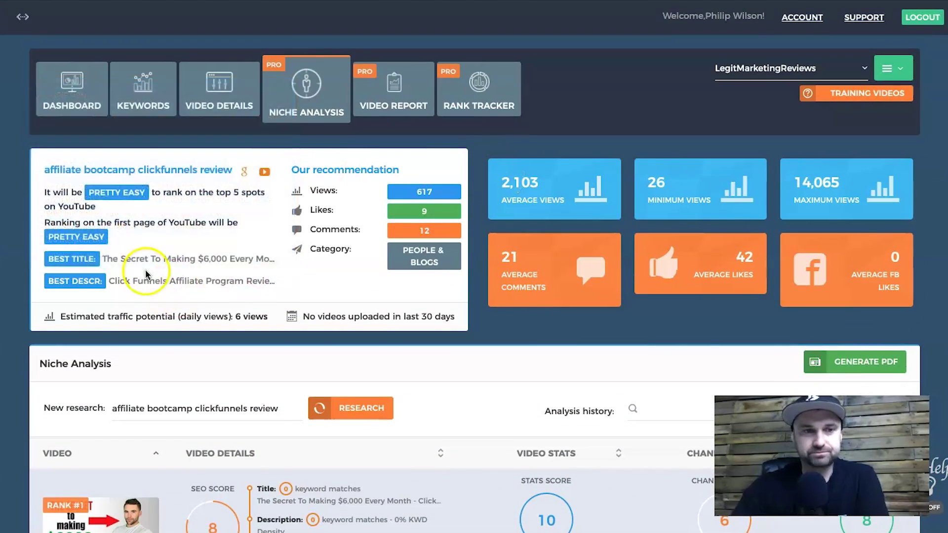
scroll(368, 344, down, 6)
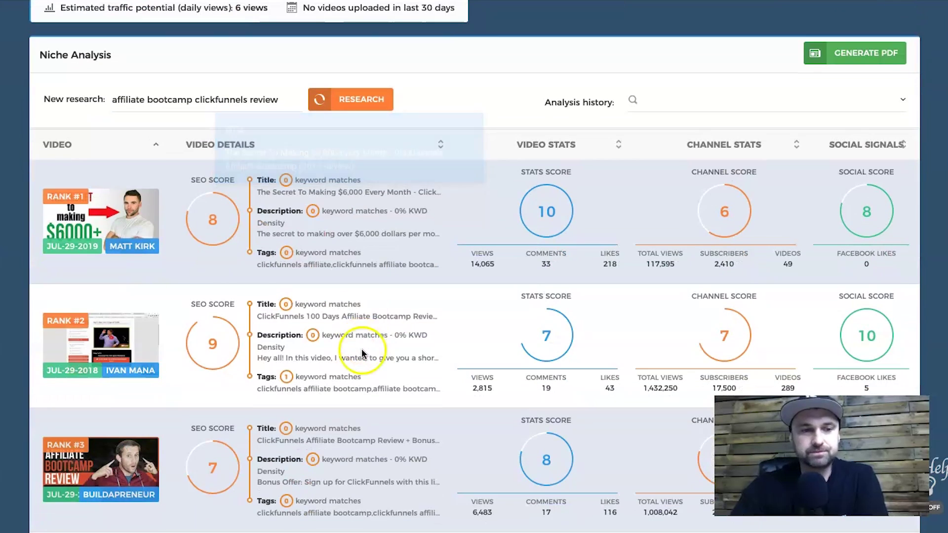
- Read the full best title and best description, plus the estimated traffic potential, in the niche analysis summary
scroll(228, 99, up, 2)
scroll(225, 108, up, 3)
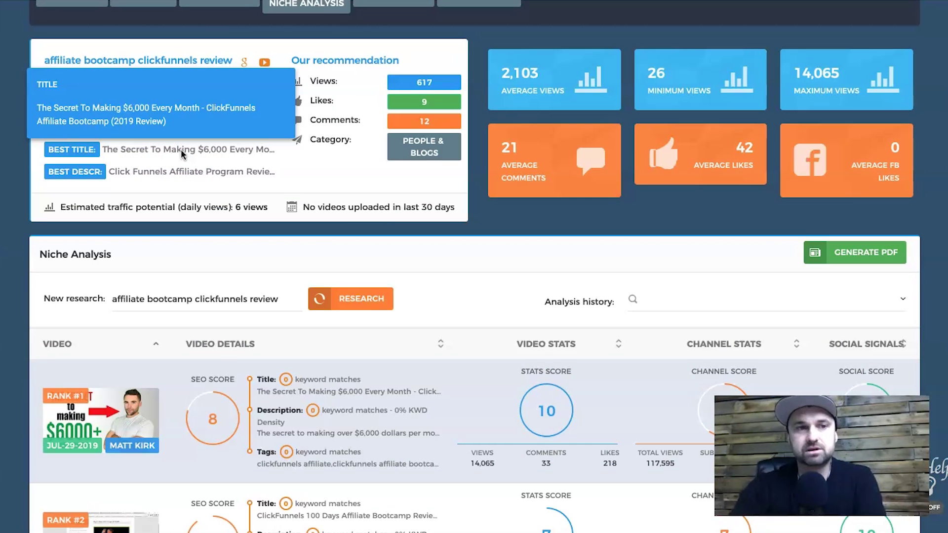
click(191, 171)
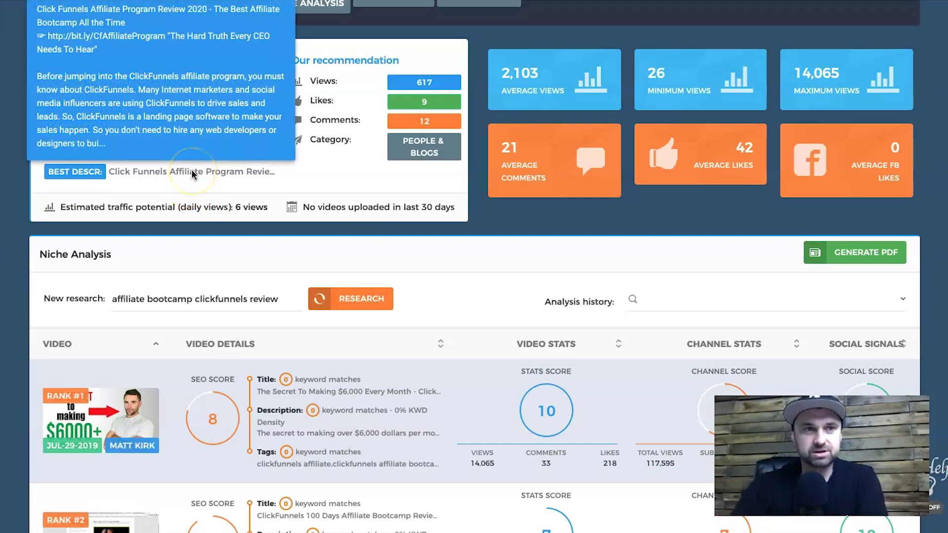
click(126, 169)
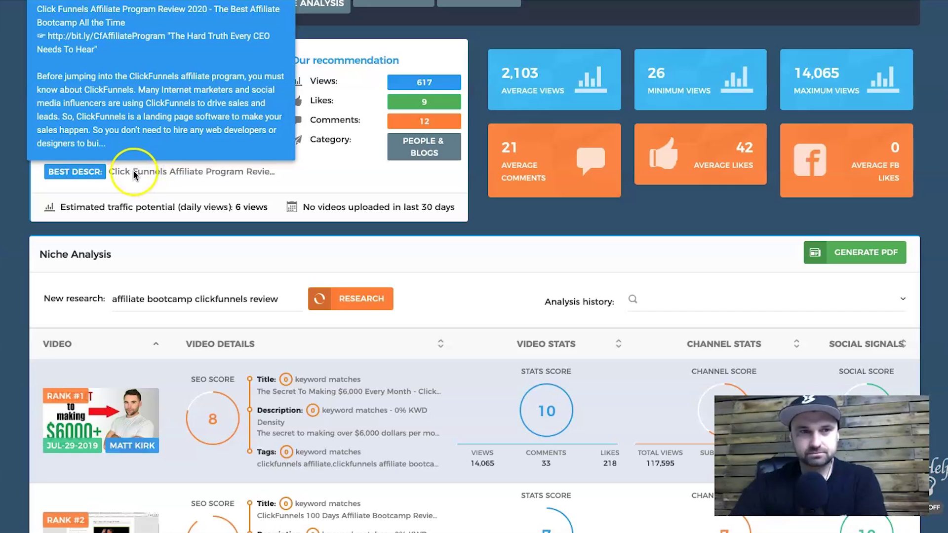
drag(61, 207, 266, 207)
click(266, 208)
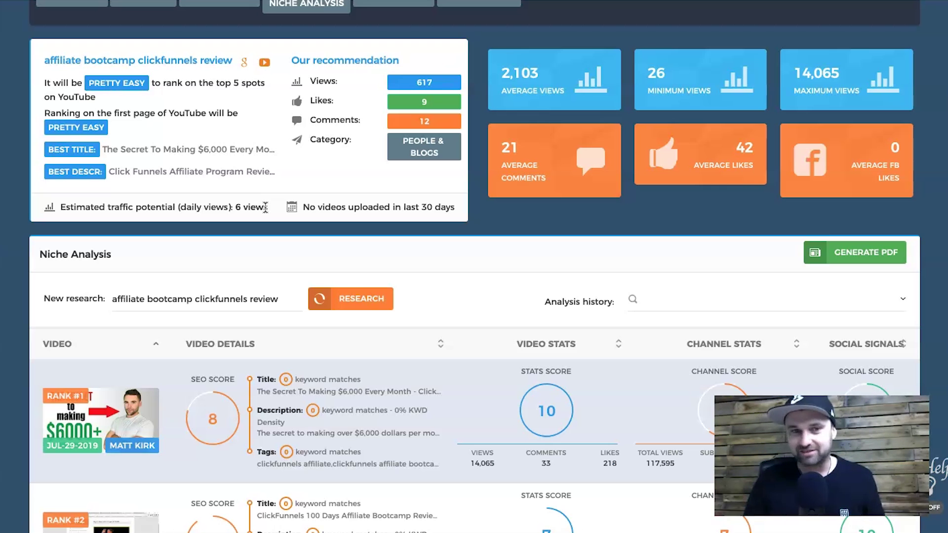
scroll(245, 168, up, 2)
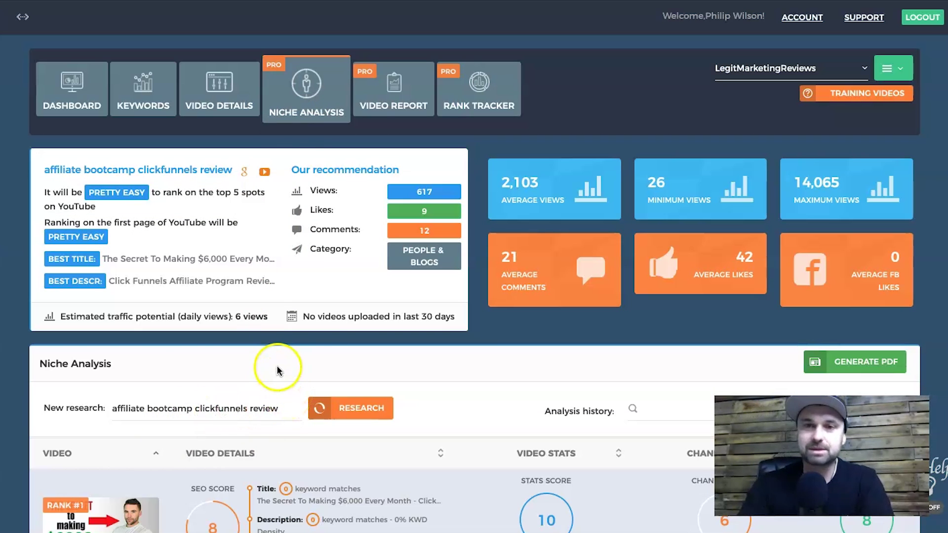
- Open the video report generator and activate its YouTube video link entry
click(390, 101)
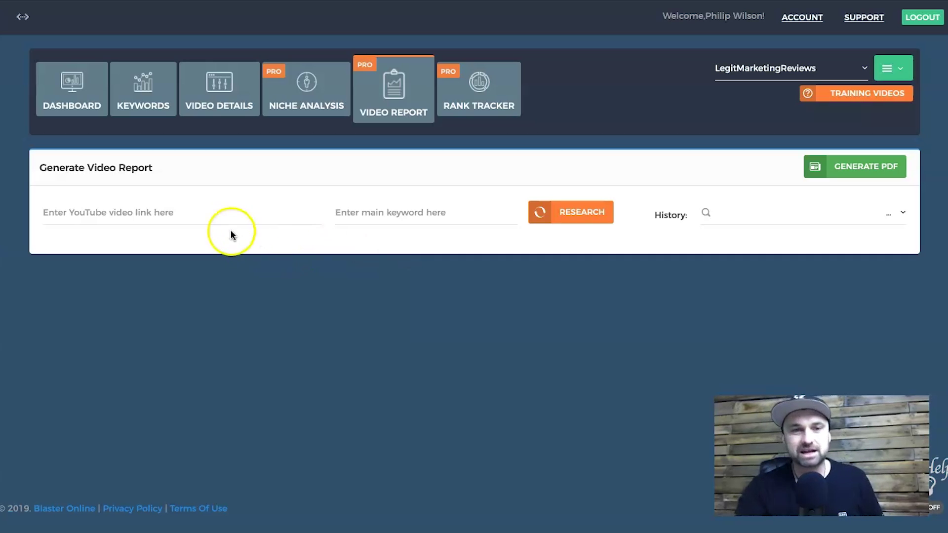
click(101, 210)
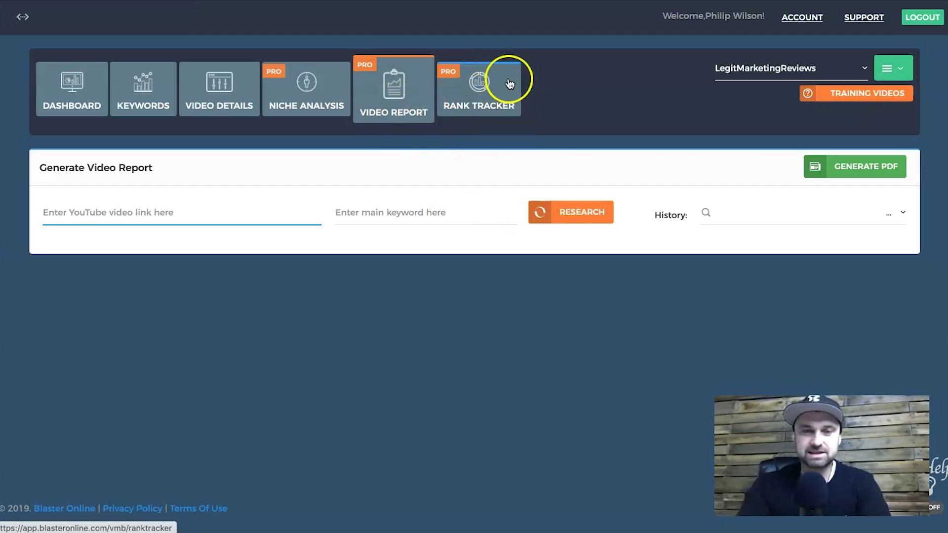
- Open the rank tracker and examine the YouTube ranks and views of every tracked video in the ranking campaigns
click(503, 108)
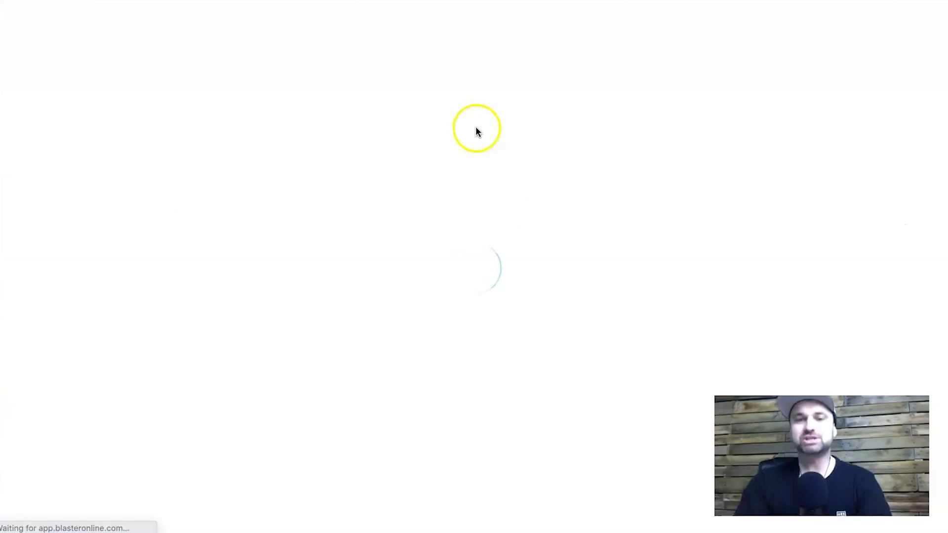
scroll(395, 326, down, 2)
scroll(408, 329, up, 2)
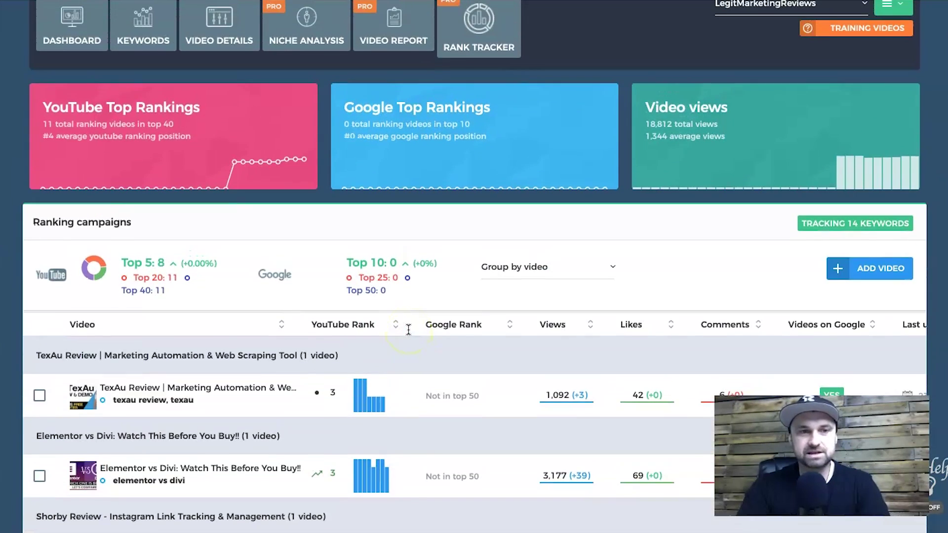
scroll(366, 318, down, 10)
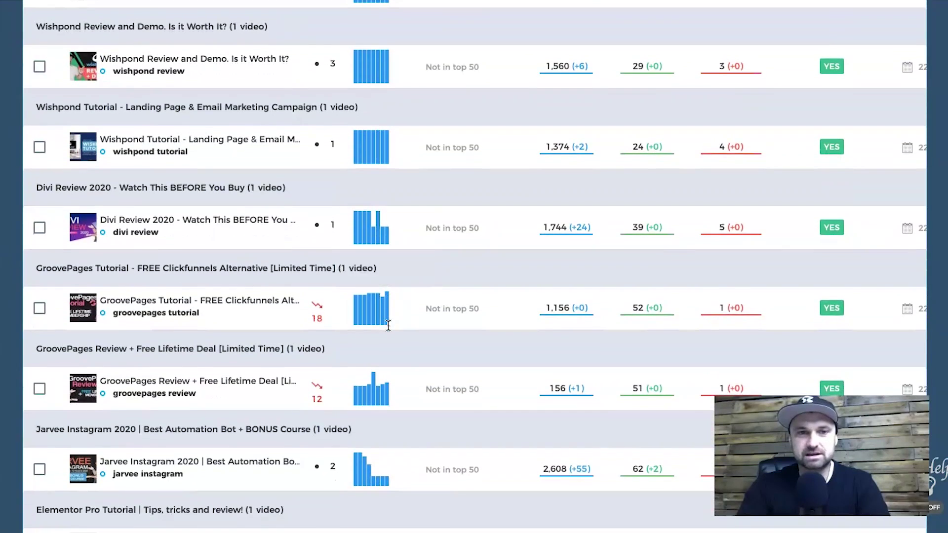
scroll(407, 211, up, 6)
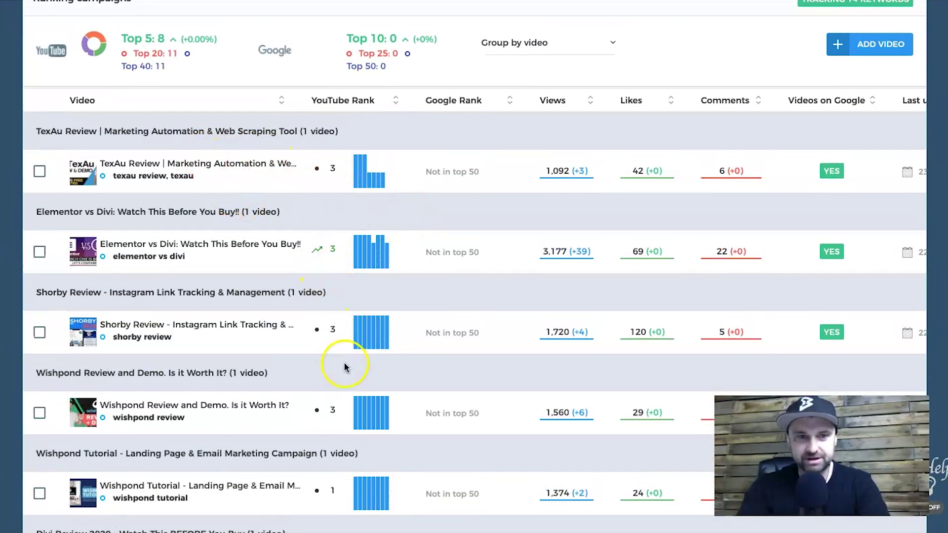
scroll(499, 423, up, 2)
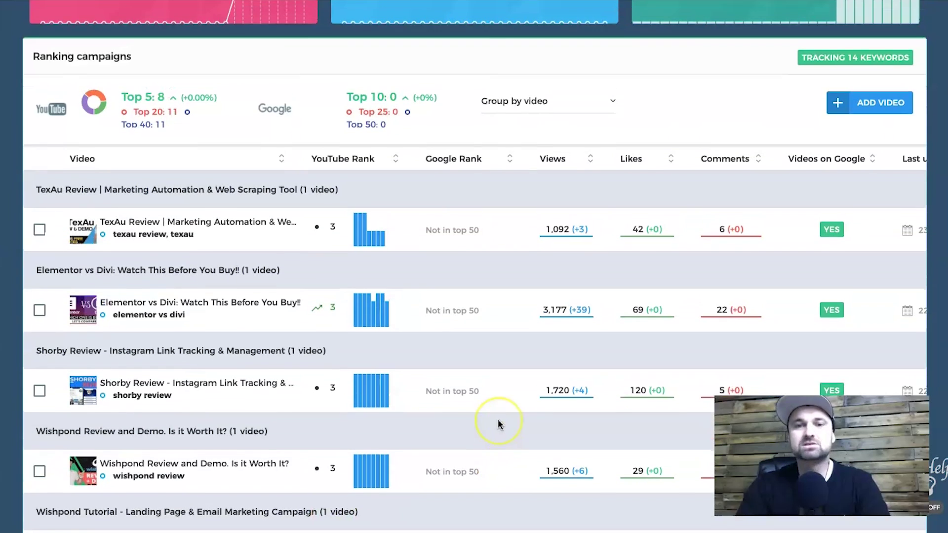
scroll(498, 423, down, 8)
scroll(498, 420, down, 2)
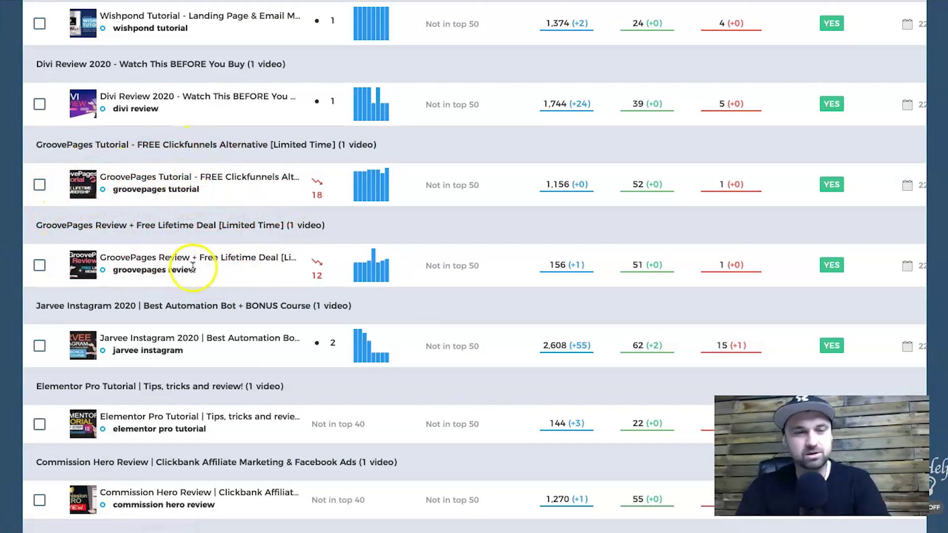
scroll(192, 270, down, 2)
scroll(297, 267, down, 5)
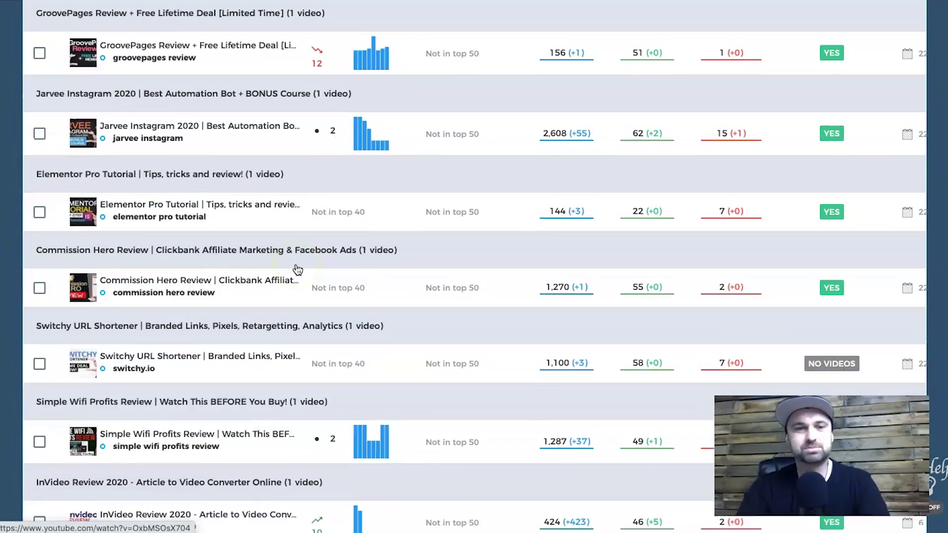
scroll(298, 270, up, 1)
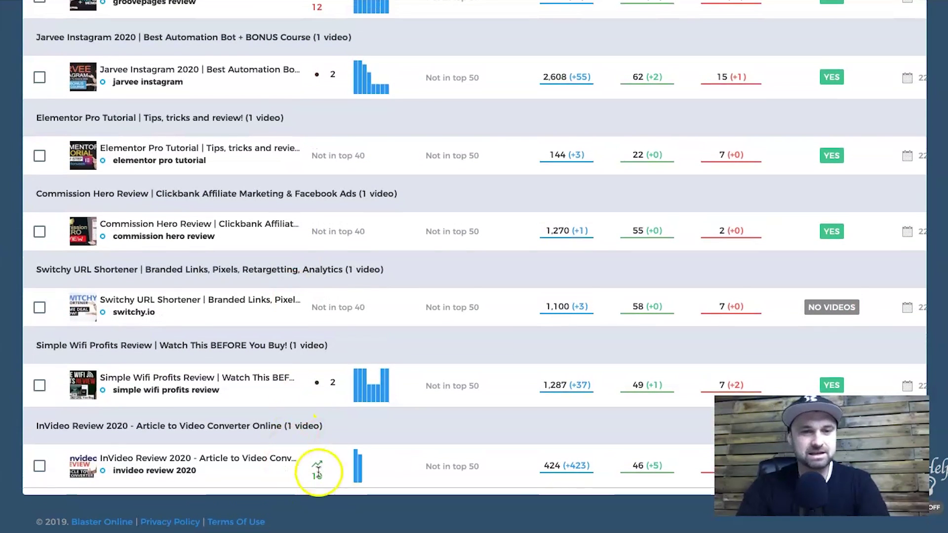
scroll(295, 405, up, 1)
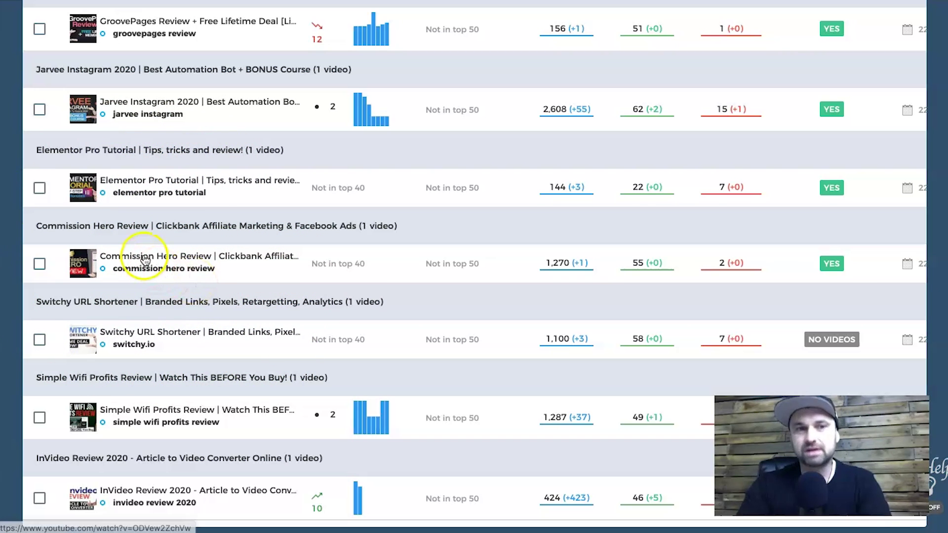
- Select the Commission Hero Review entry and compare its YouTube rank with those of the other tracked videos
click(364, 262)
scroll(366, 264, up, 8)
scroll(367, 267, up, 7)
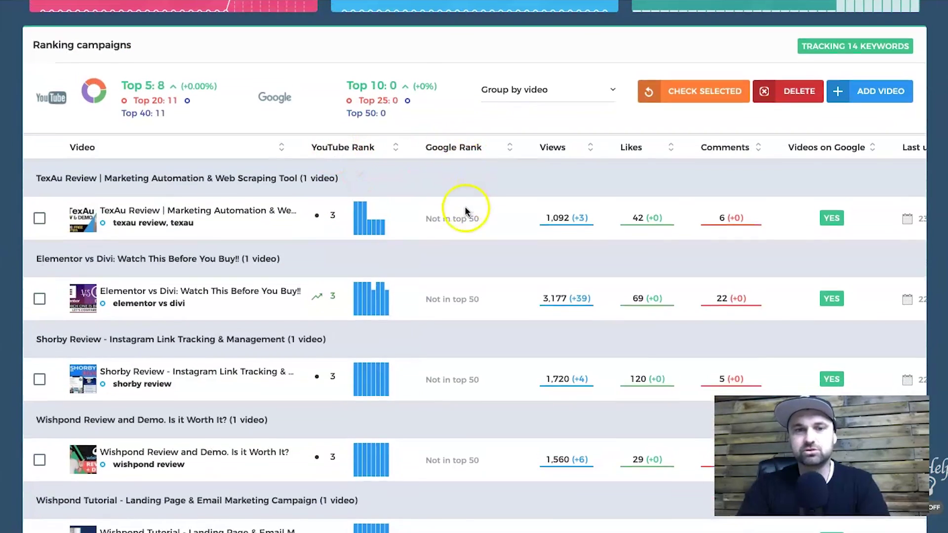
scroll(466, 206, down, 10)
scroll(446, 395, down, 5)
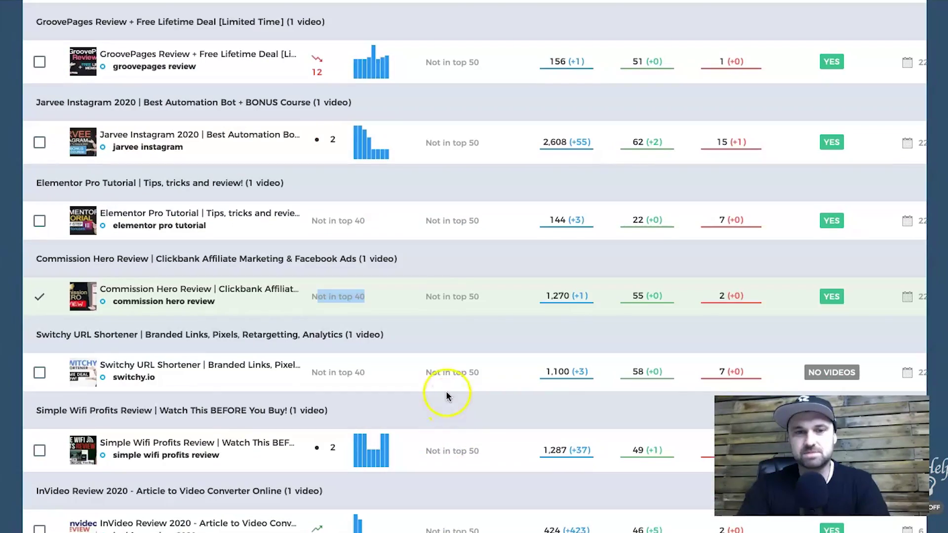
scroll(458, 442, up, 3)
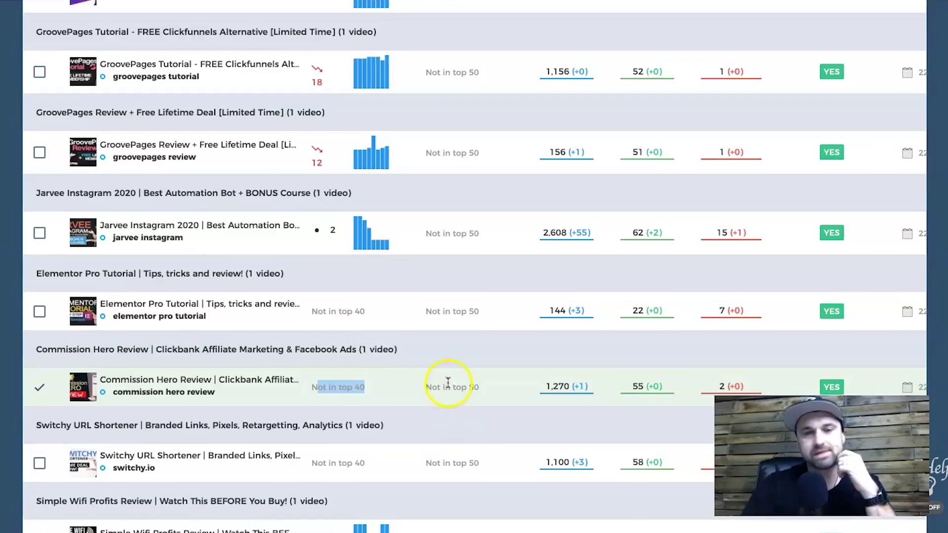
scroll(447, 384, up, 15)
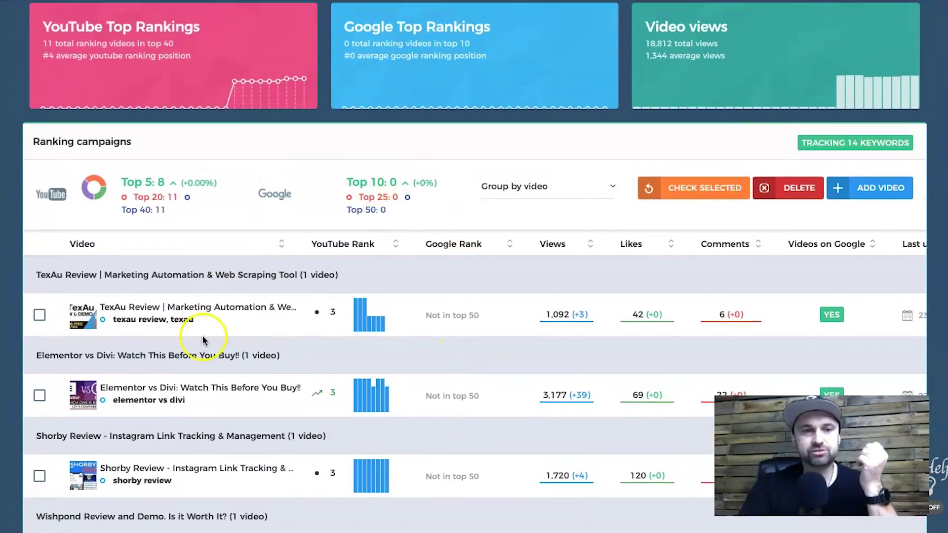
scroll(203, 339, down, 15)
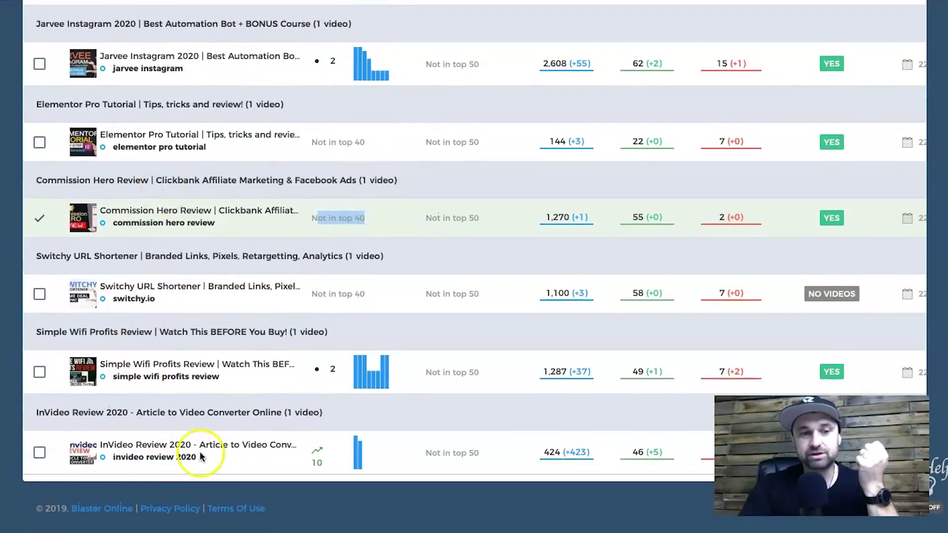
scroll(196, 476, up, 15)
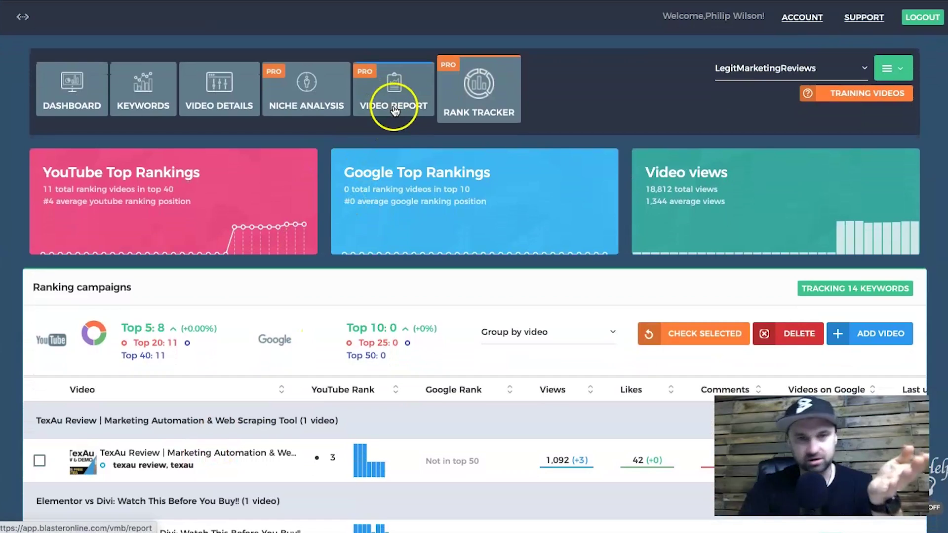
scroll(433, 147, down, 5)
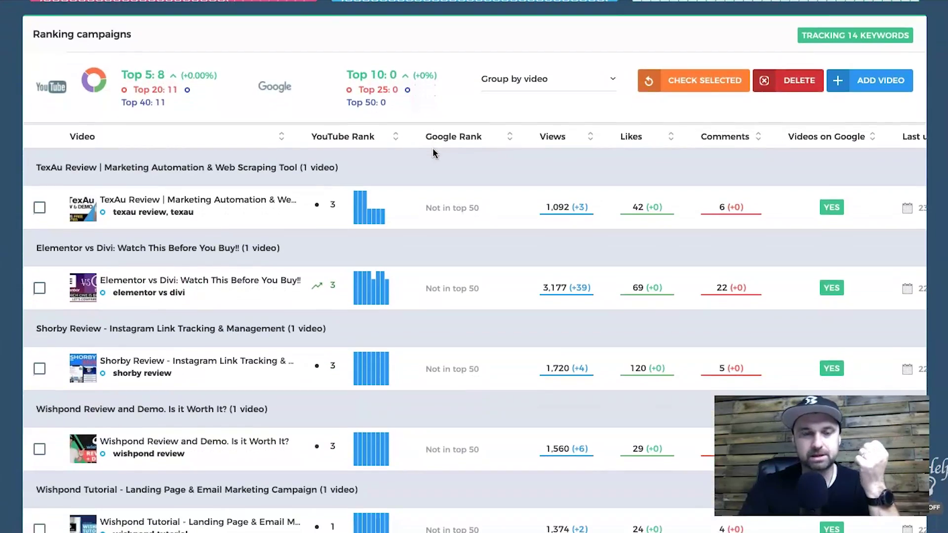
scroll(434, 149, down, 2)
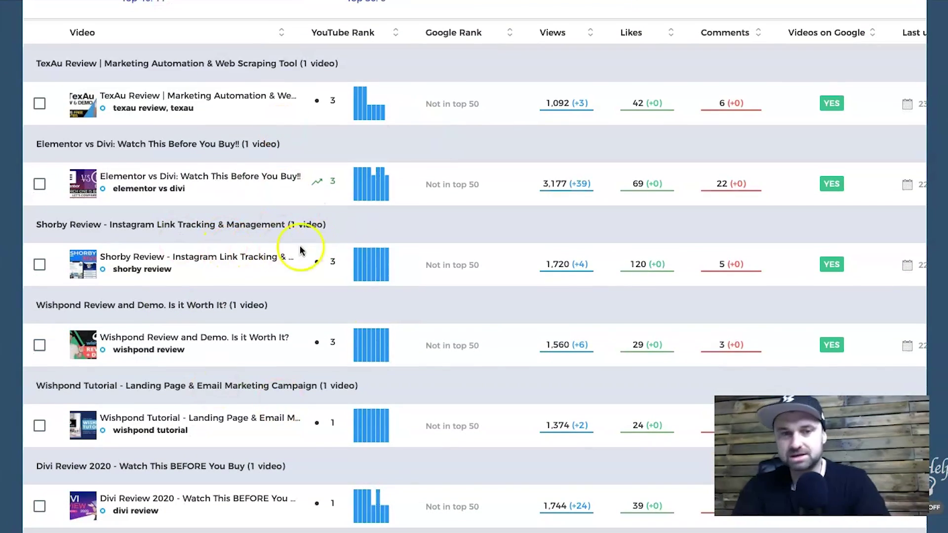
scroll(303, 158, down, 8)
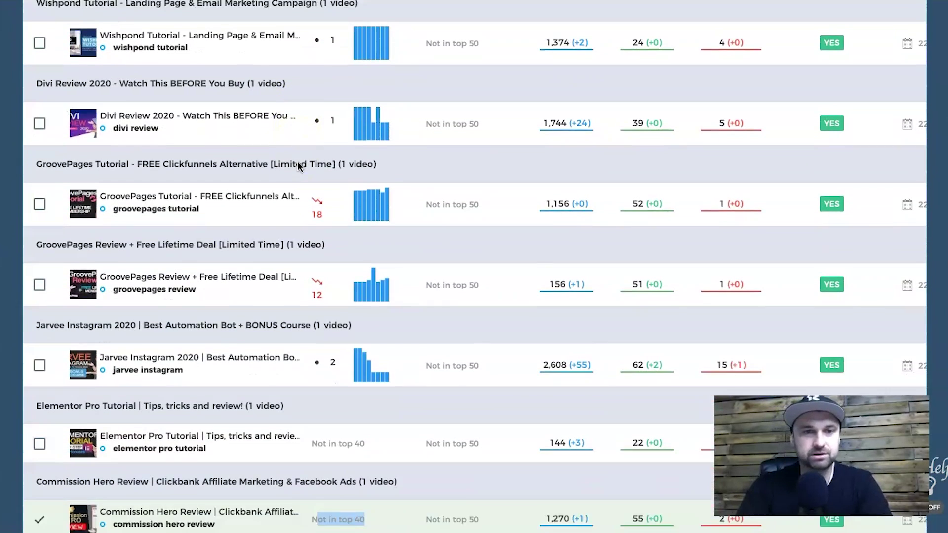
scroll(299, 166, down, 4)
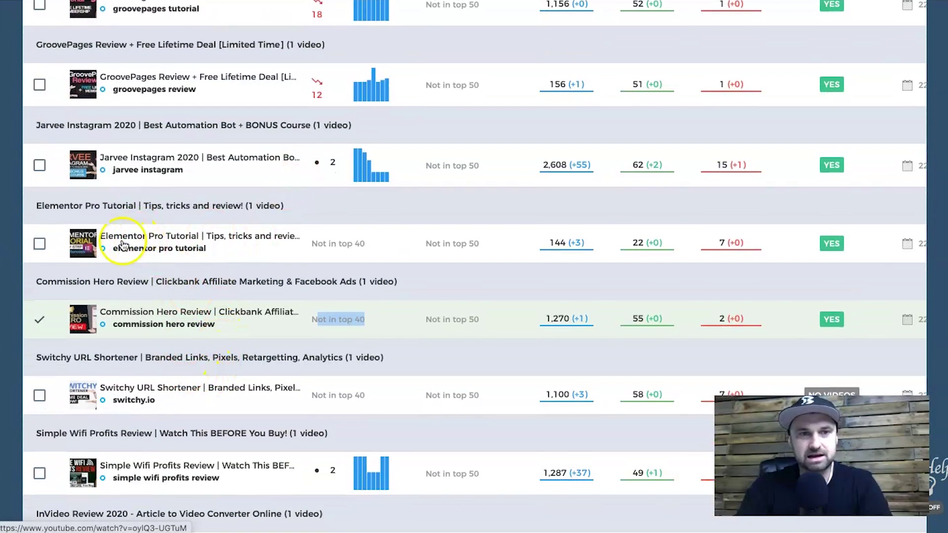
- Copy the link address of the Elementor Pro Tutorial video from the ranking campaigns
right_click(195, 243)
click(178, 239)
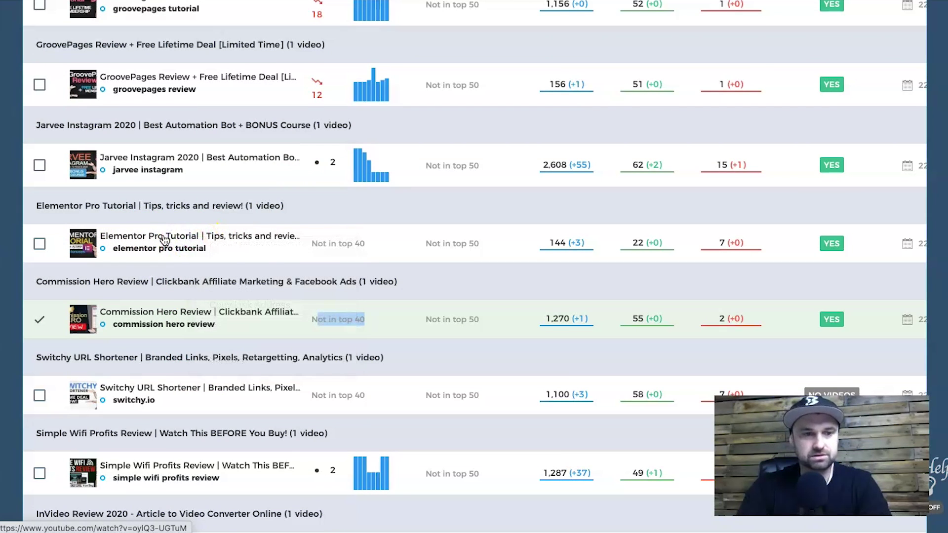
right_click(165, 240)
click(198, 302)
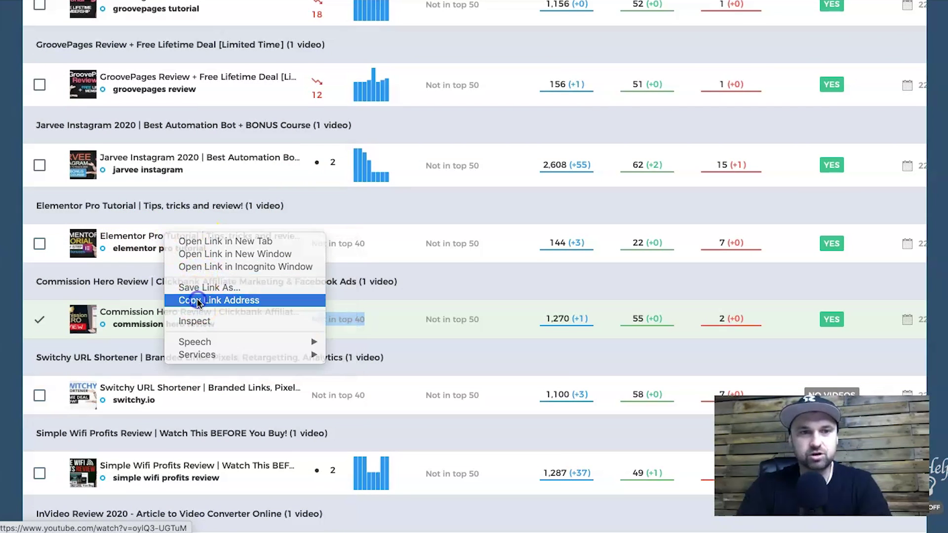
- Run a video report on the copied Elementor Pro Tutorial YouTube link with the main keyword "Elementor Pro Tutorial"
scroll(261, 76, up, 15)
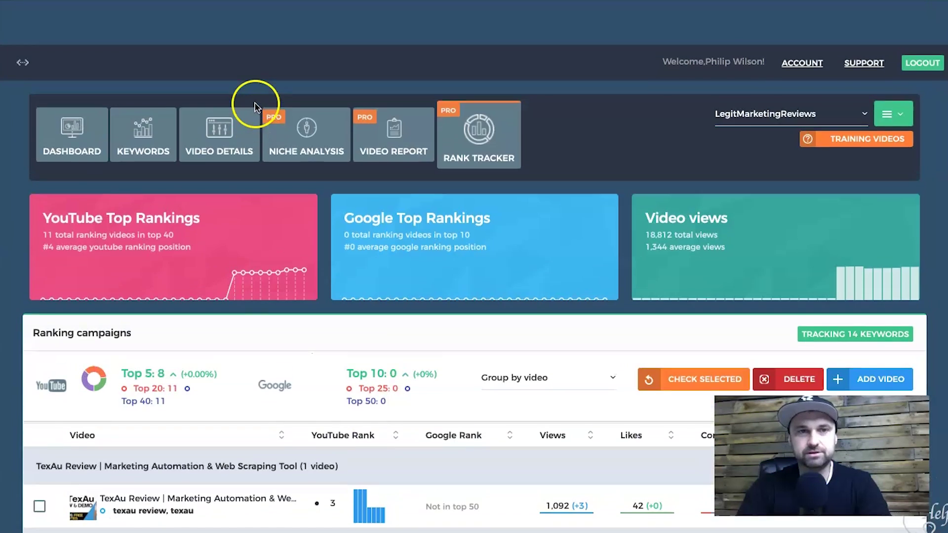
scroll(255, 106, down, 1)
click(402, 103)
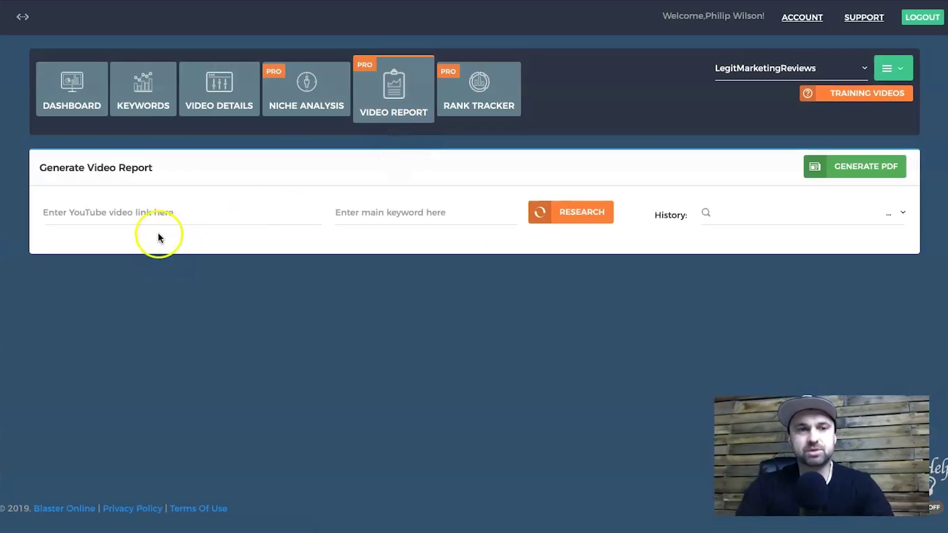
click(171, 208)
key(ctrl+v)
click(390, 206)
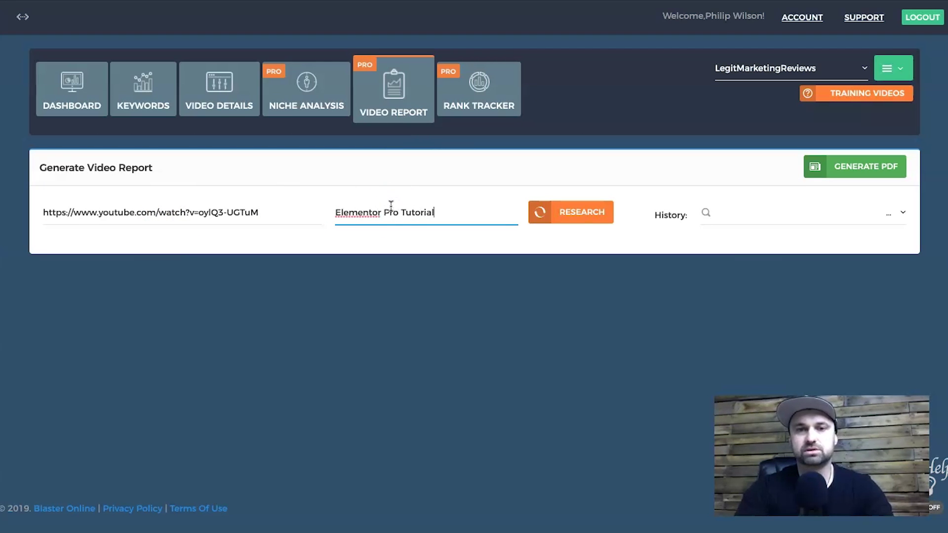
click(551, 211)
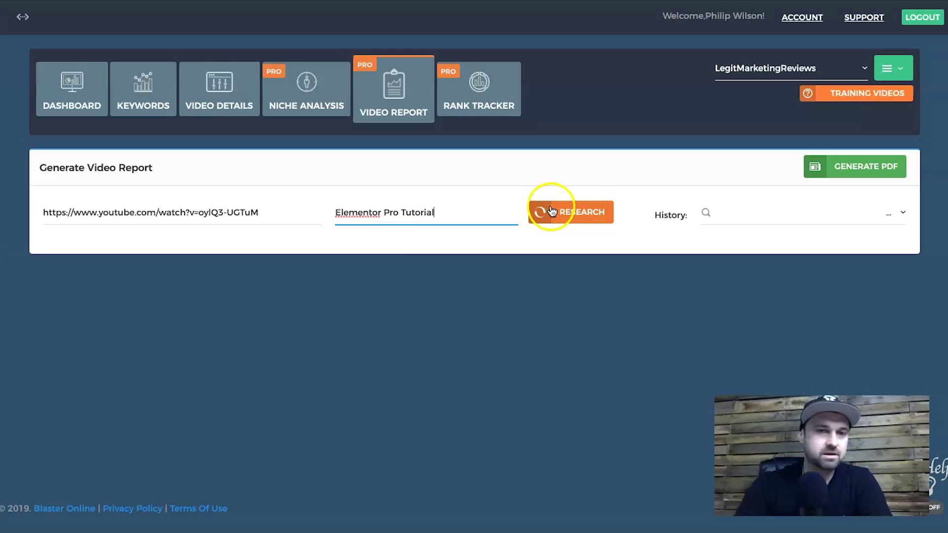
click(601, 219)
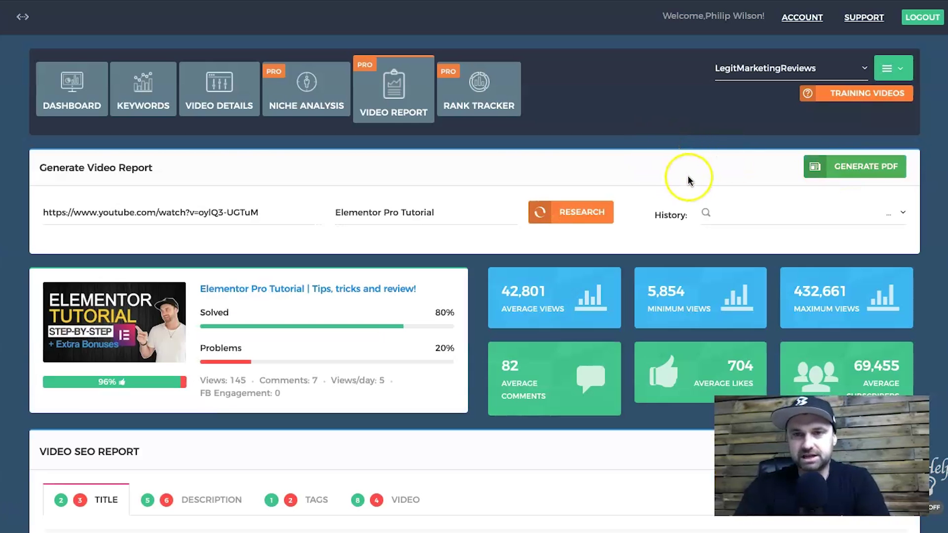
- Examine the report's summary figures and the title issues in the video SEO report, especially the secondary keyword recommendation
scroll(688, 176, down, 6)
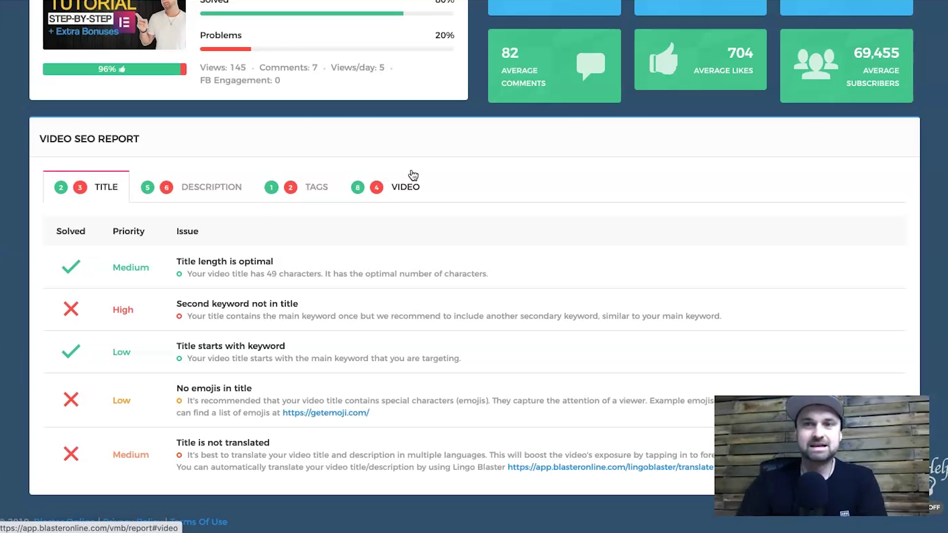
scroll(297, 366, up, 10)
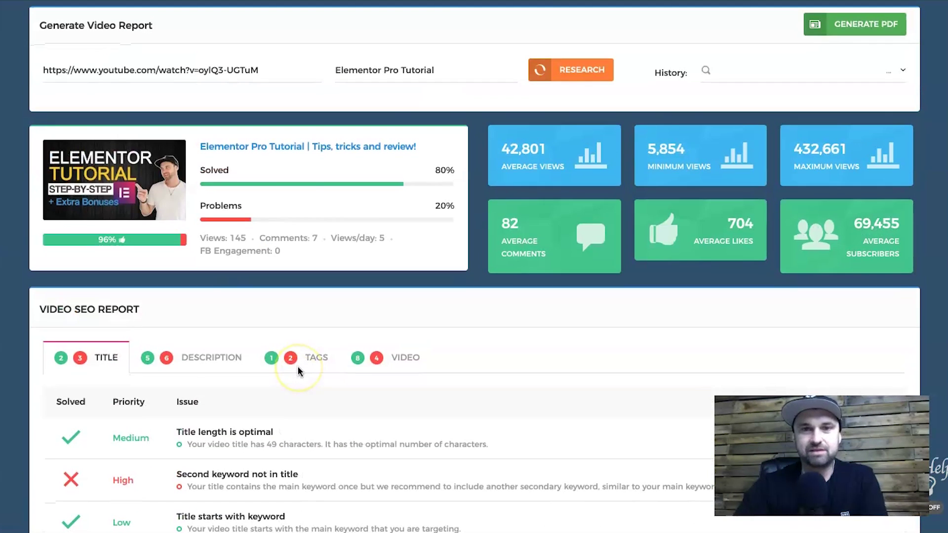
scroll(297, 366, down, 10)
scroll(297, 366, up, 1)
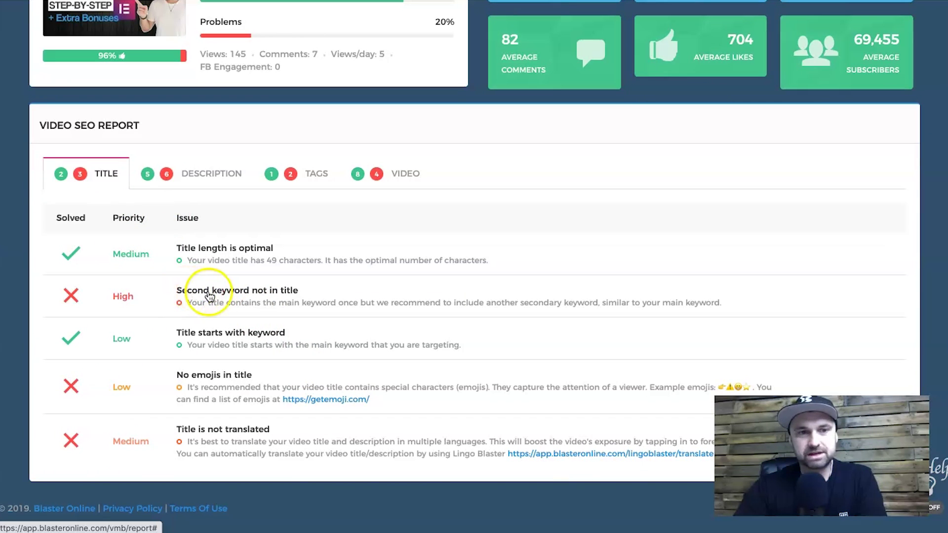
drag(202, 303, 405, 312)
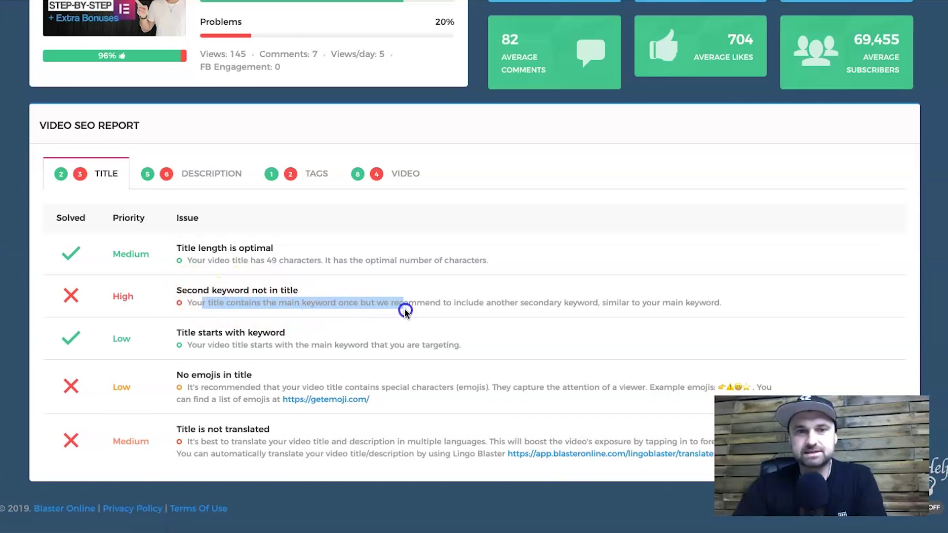
click(494, 307)
drag(483, 301, 718, 301)
click(732, 308)
scroll(416, 283, up, 6)
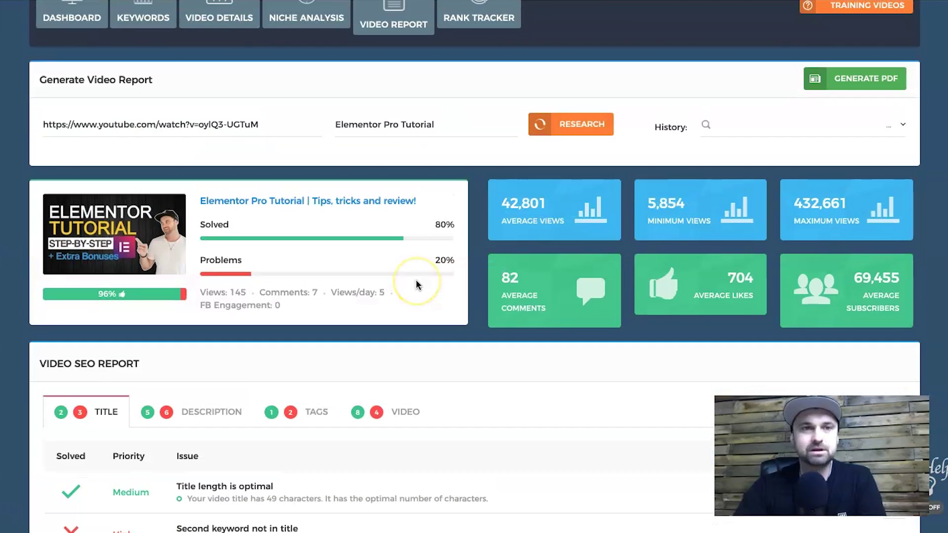
scroll(292, 200, down, 2)
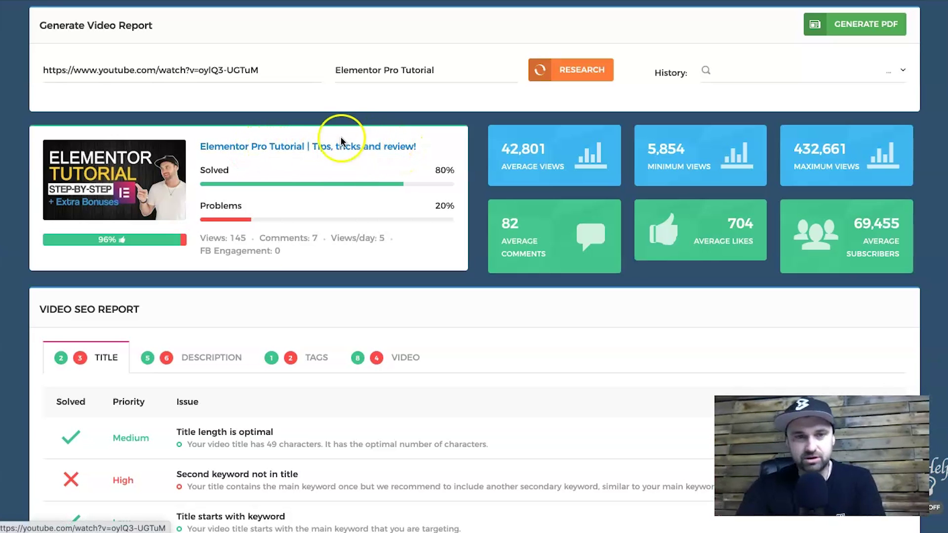
scroll(362, 179, down, 4)
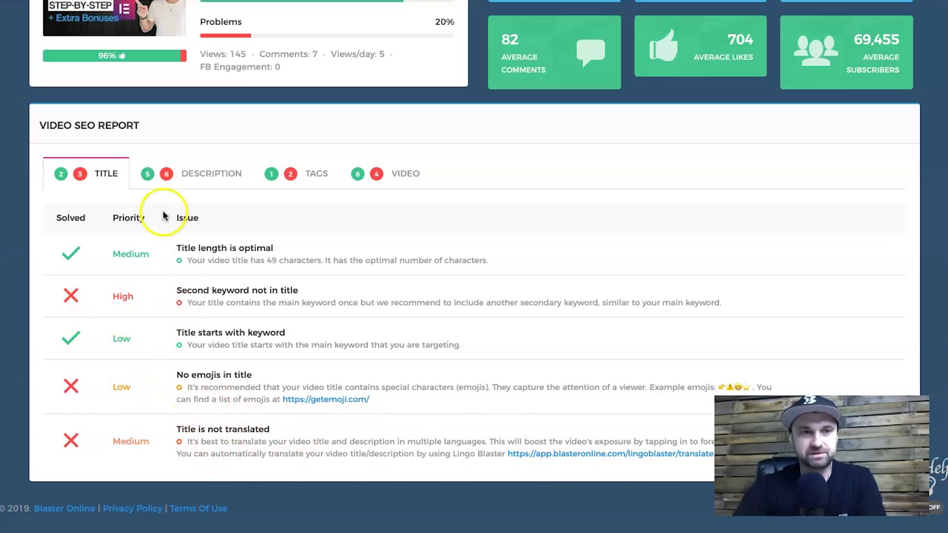
- Review the description issues in the video SEO report, from keyword count and density to channel link, hashtags and translation
click(198, 168)
scroll(253, 298, down, 3)
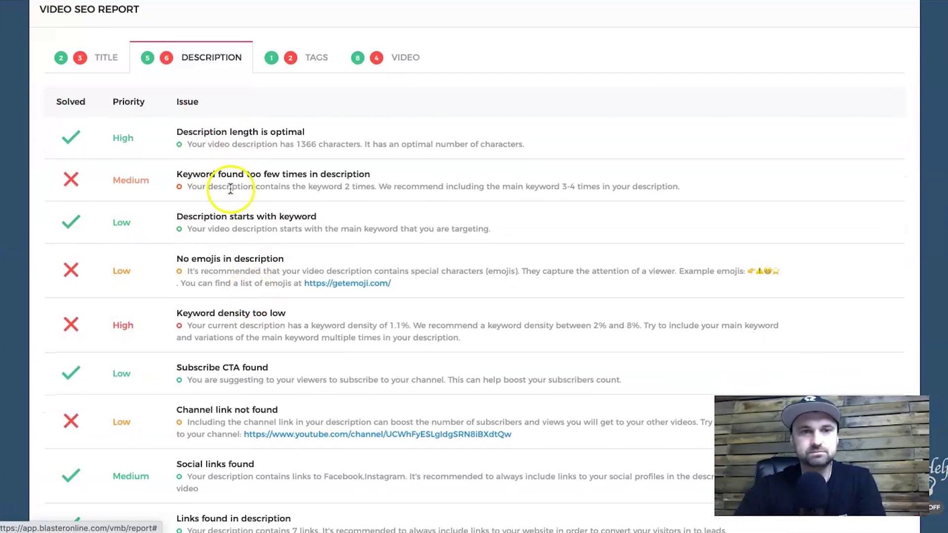
drag(208, 187, 354, 187)
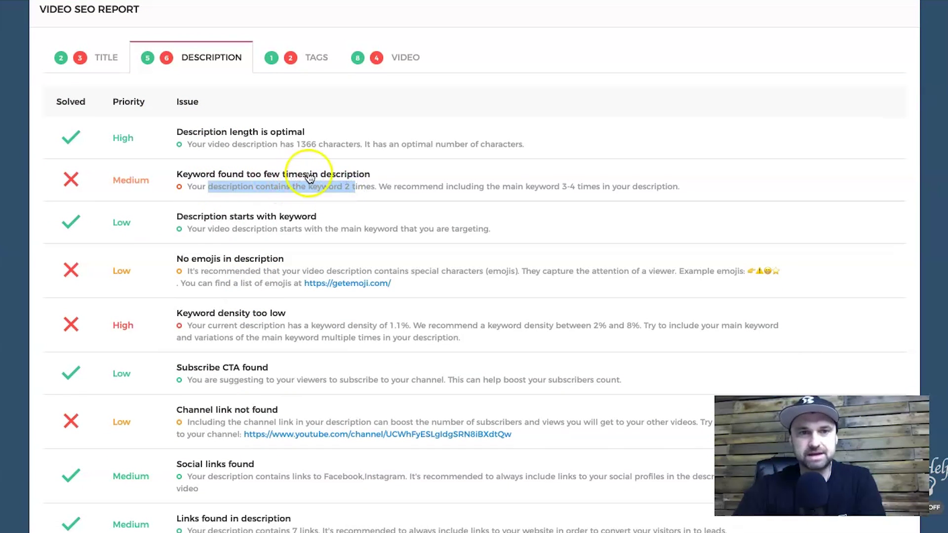
drag(281, 187, 510, 186)
click(511, 186)
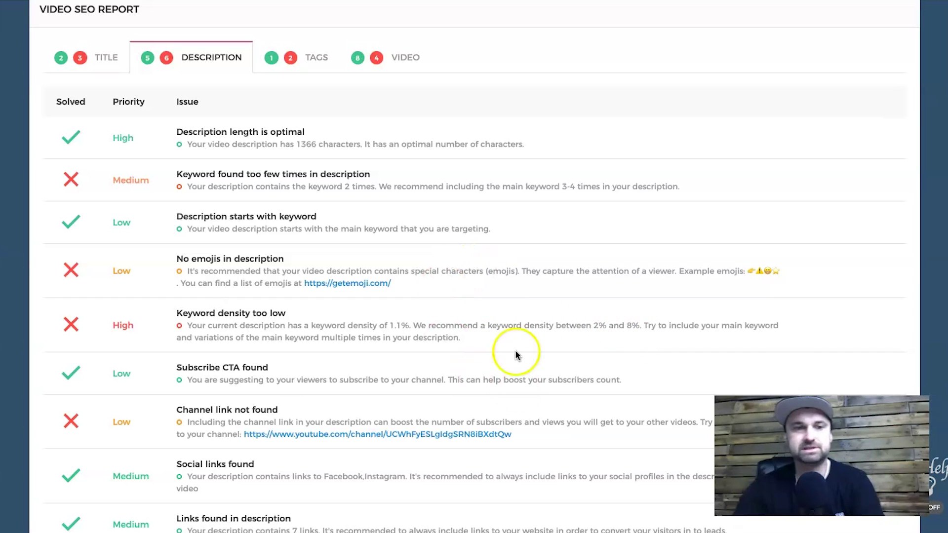
scroll(479, 385, down, 2)
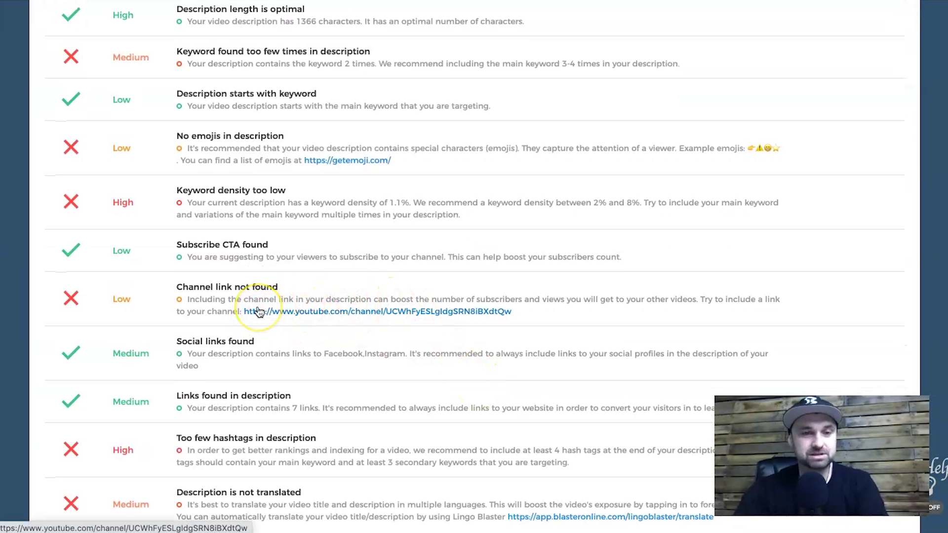
scroll(259, 312, down, 2)
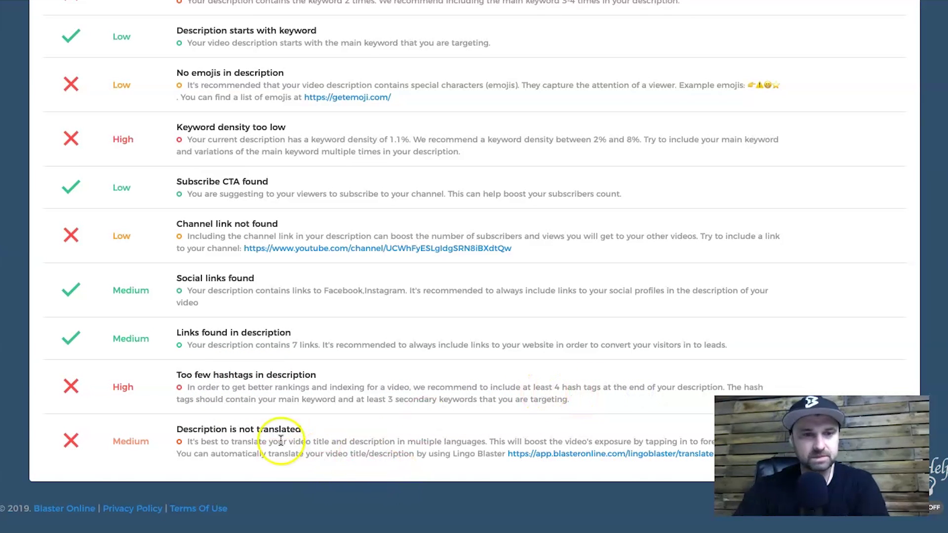
- Review the tags issues in the video SEO report
scroll(504, 443, up, 5)
scroll(504, 443, up, 3)
click(315, 368)
scroll(276, 355, down, 2)
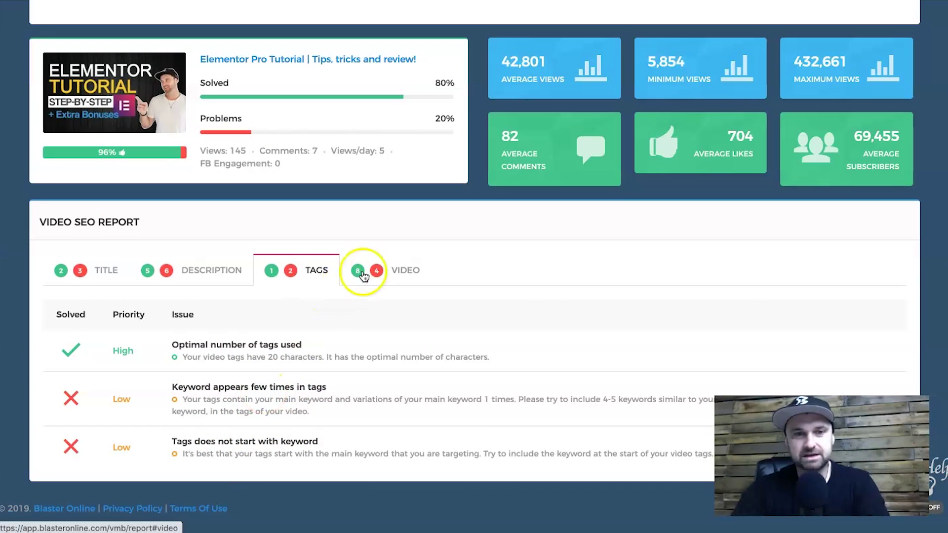
- Review the video issues in the SEO report, including video length, captions, Facebook engagement, likes, comments and views
click(398, 262)
scroll(303, 403, down, 3)
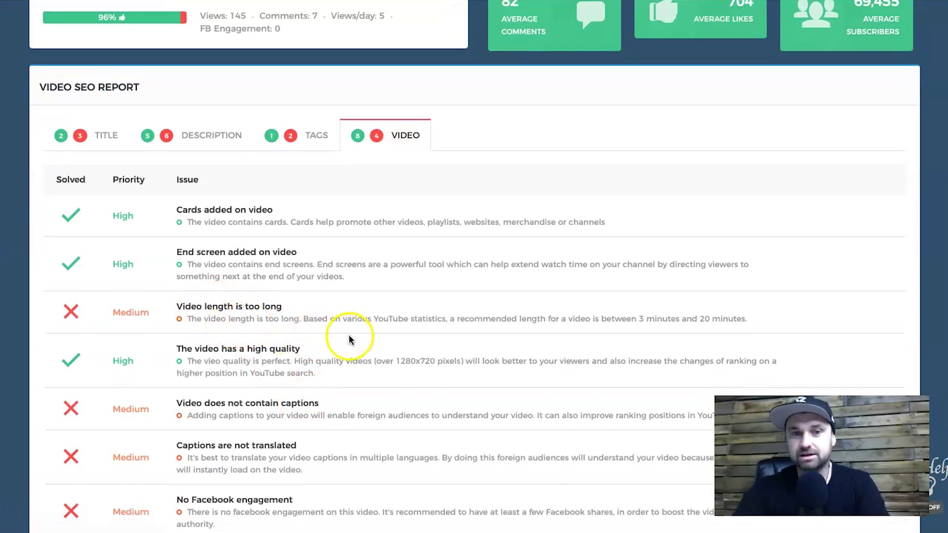
scroll(392, 334, down, 1)
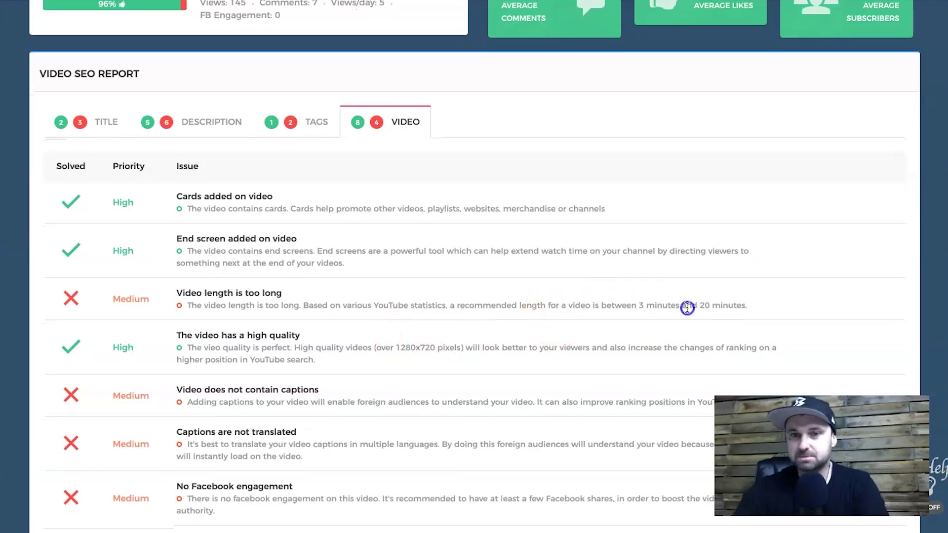
scroll(658, 306, down, 1)
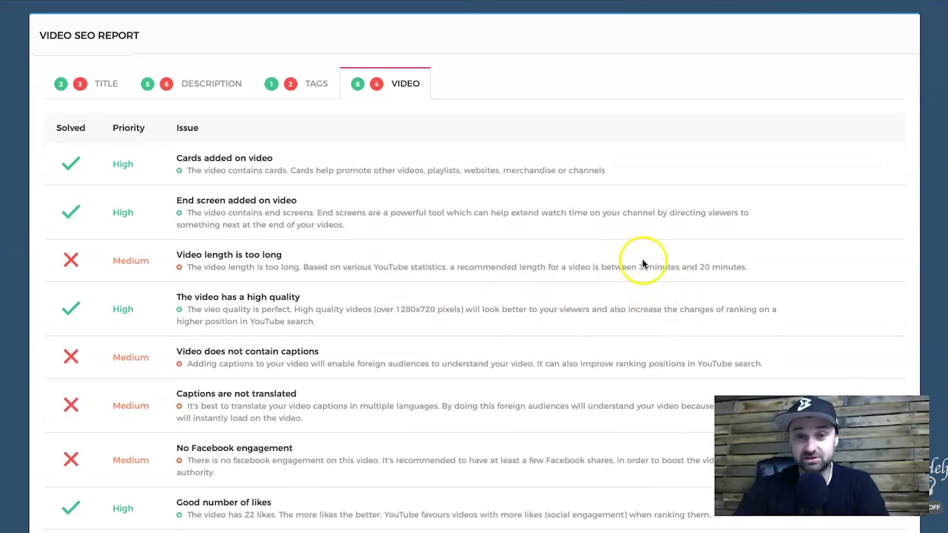
scroll(364, 322, down, 2)
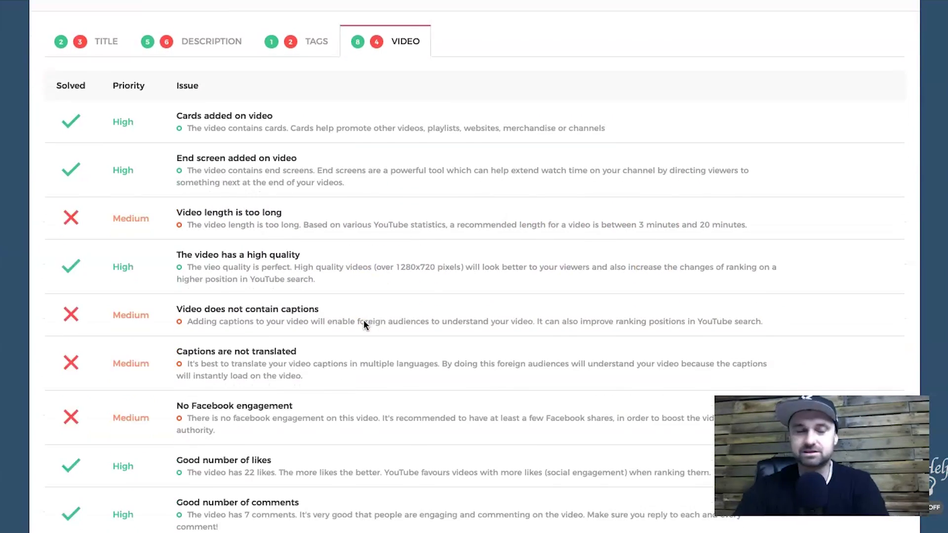
scroll(363, 319, down, 1)
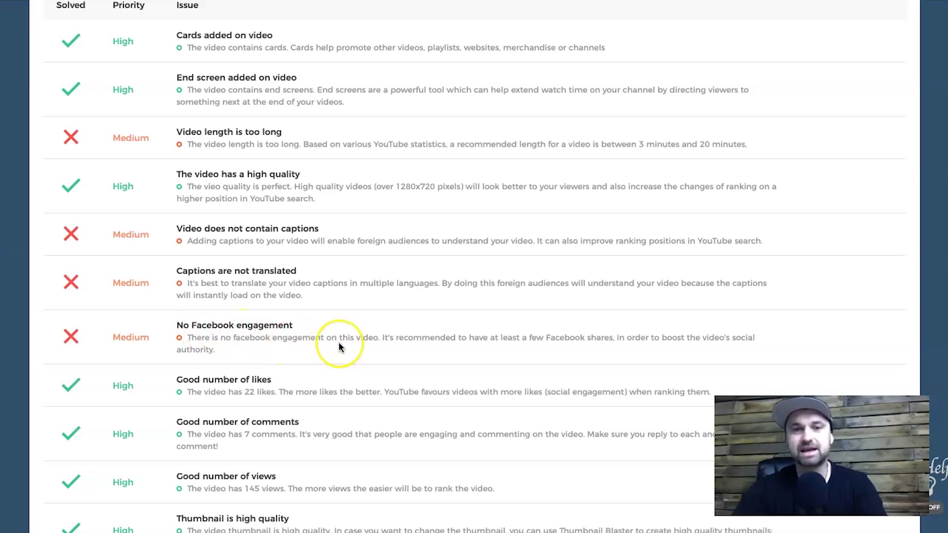
scroll(339, 346, down, 3)
scroll(339, 345, up, 4)
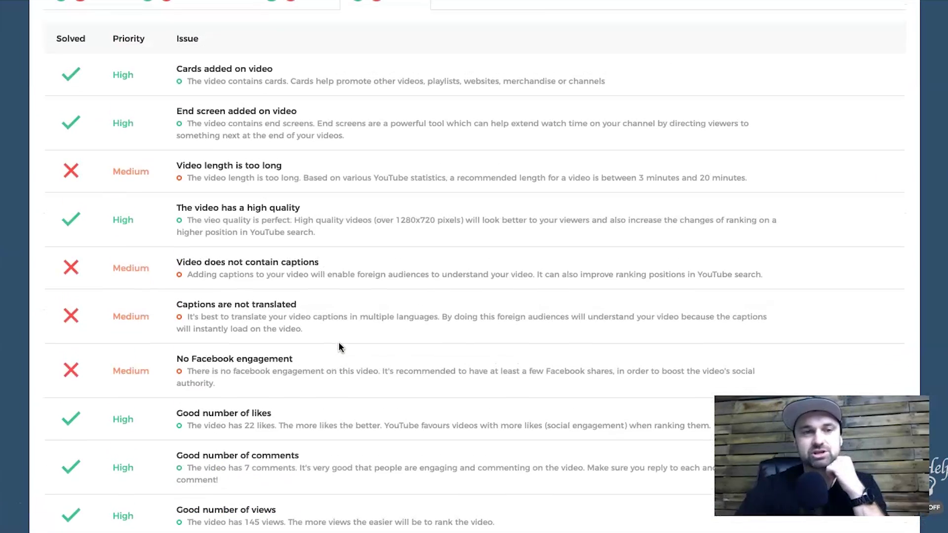
- Look over the report's solved and problem scores again and bring back the title issues
scroll(339, 347, up, 10)
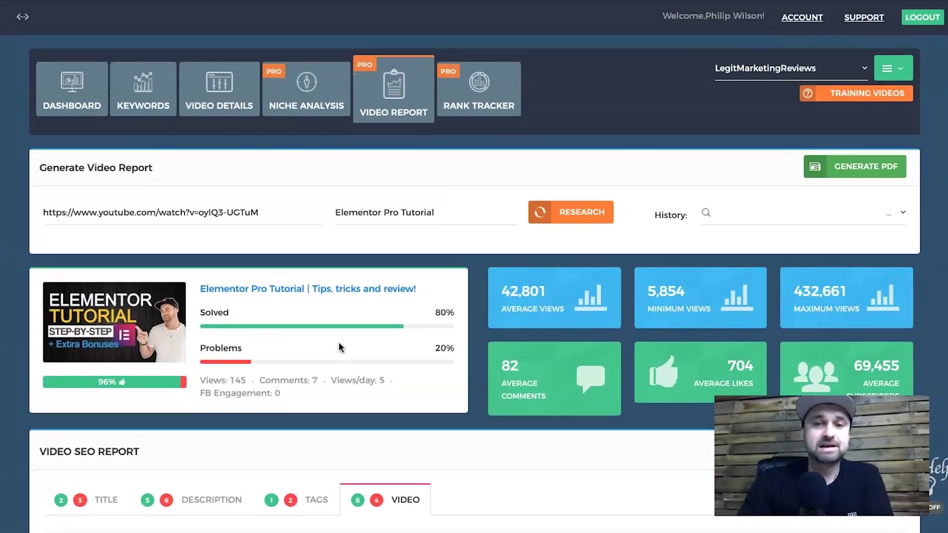
scroll(339, 347, down, 1)
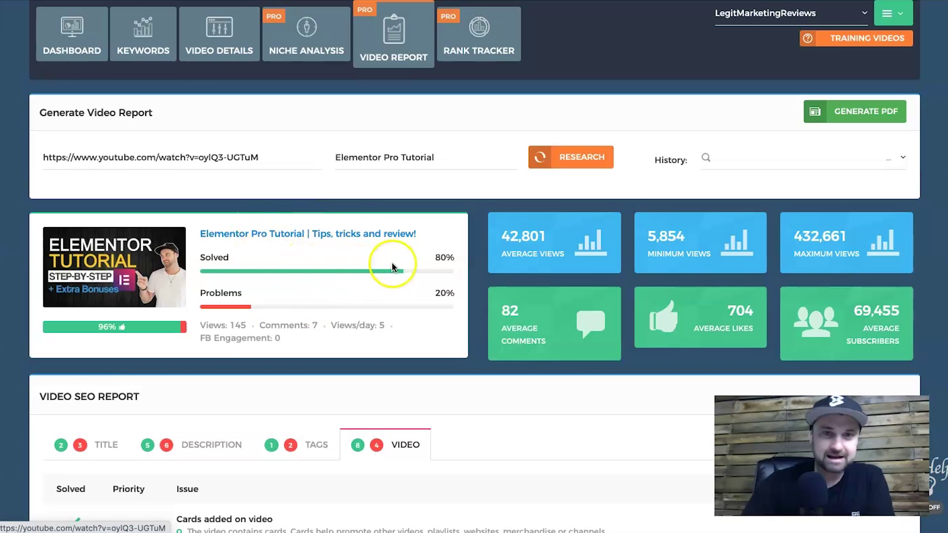
scroll(354, 307, down, 15)
scroll(353, 306, up, 15)
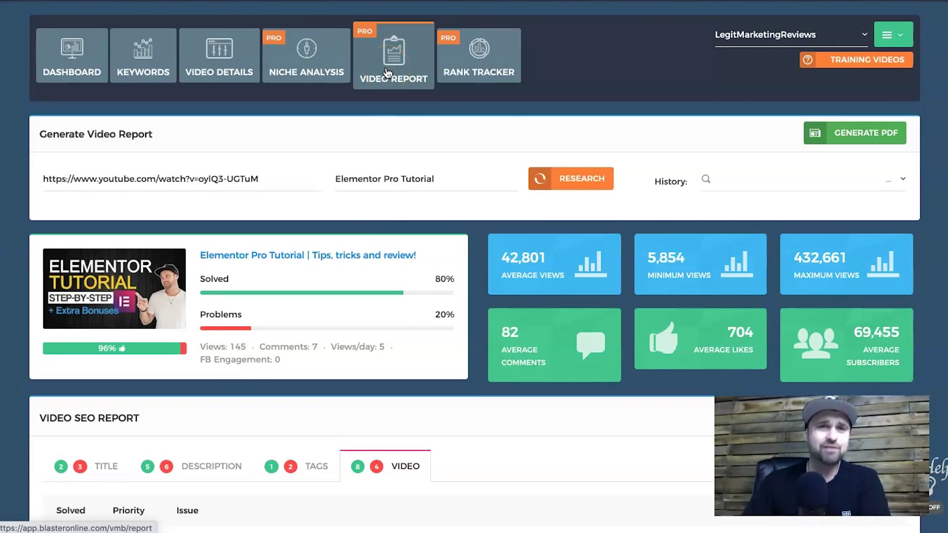
scroll(394, 187, down, 4)
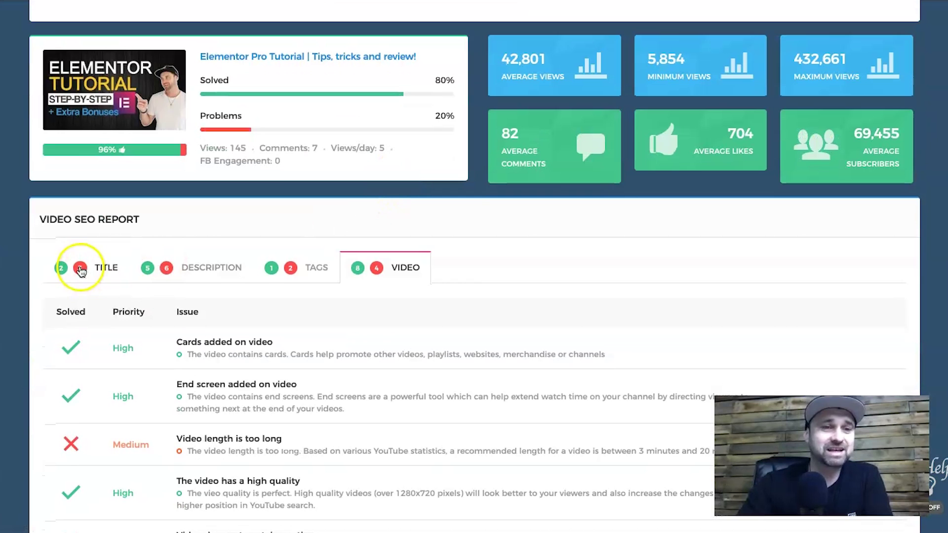
click(81, 271)
scroll(339, 282, up, 5)
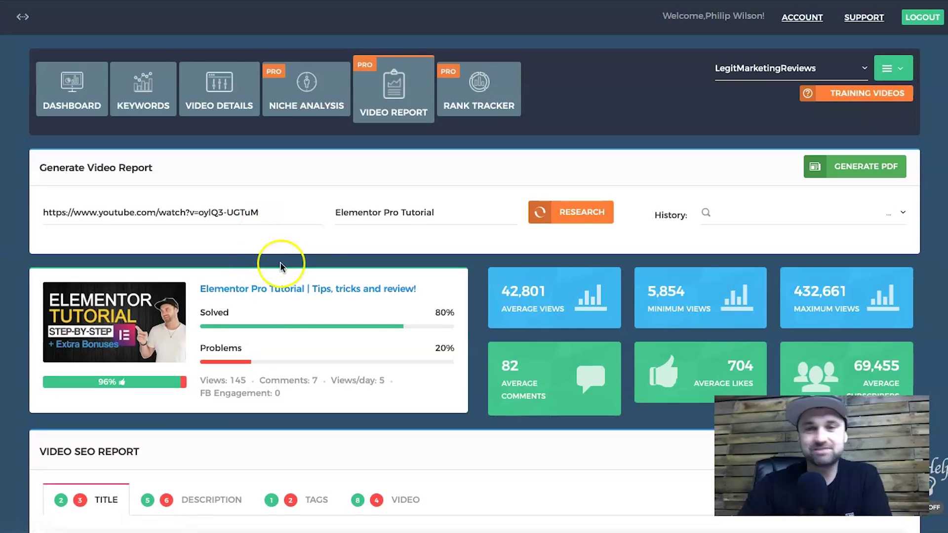